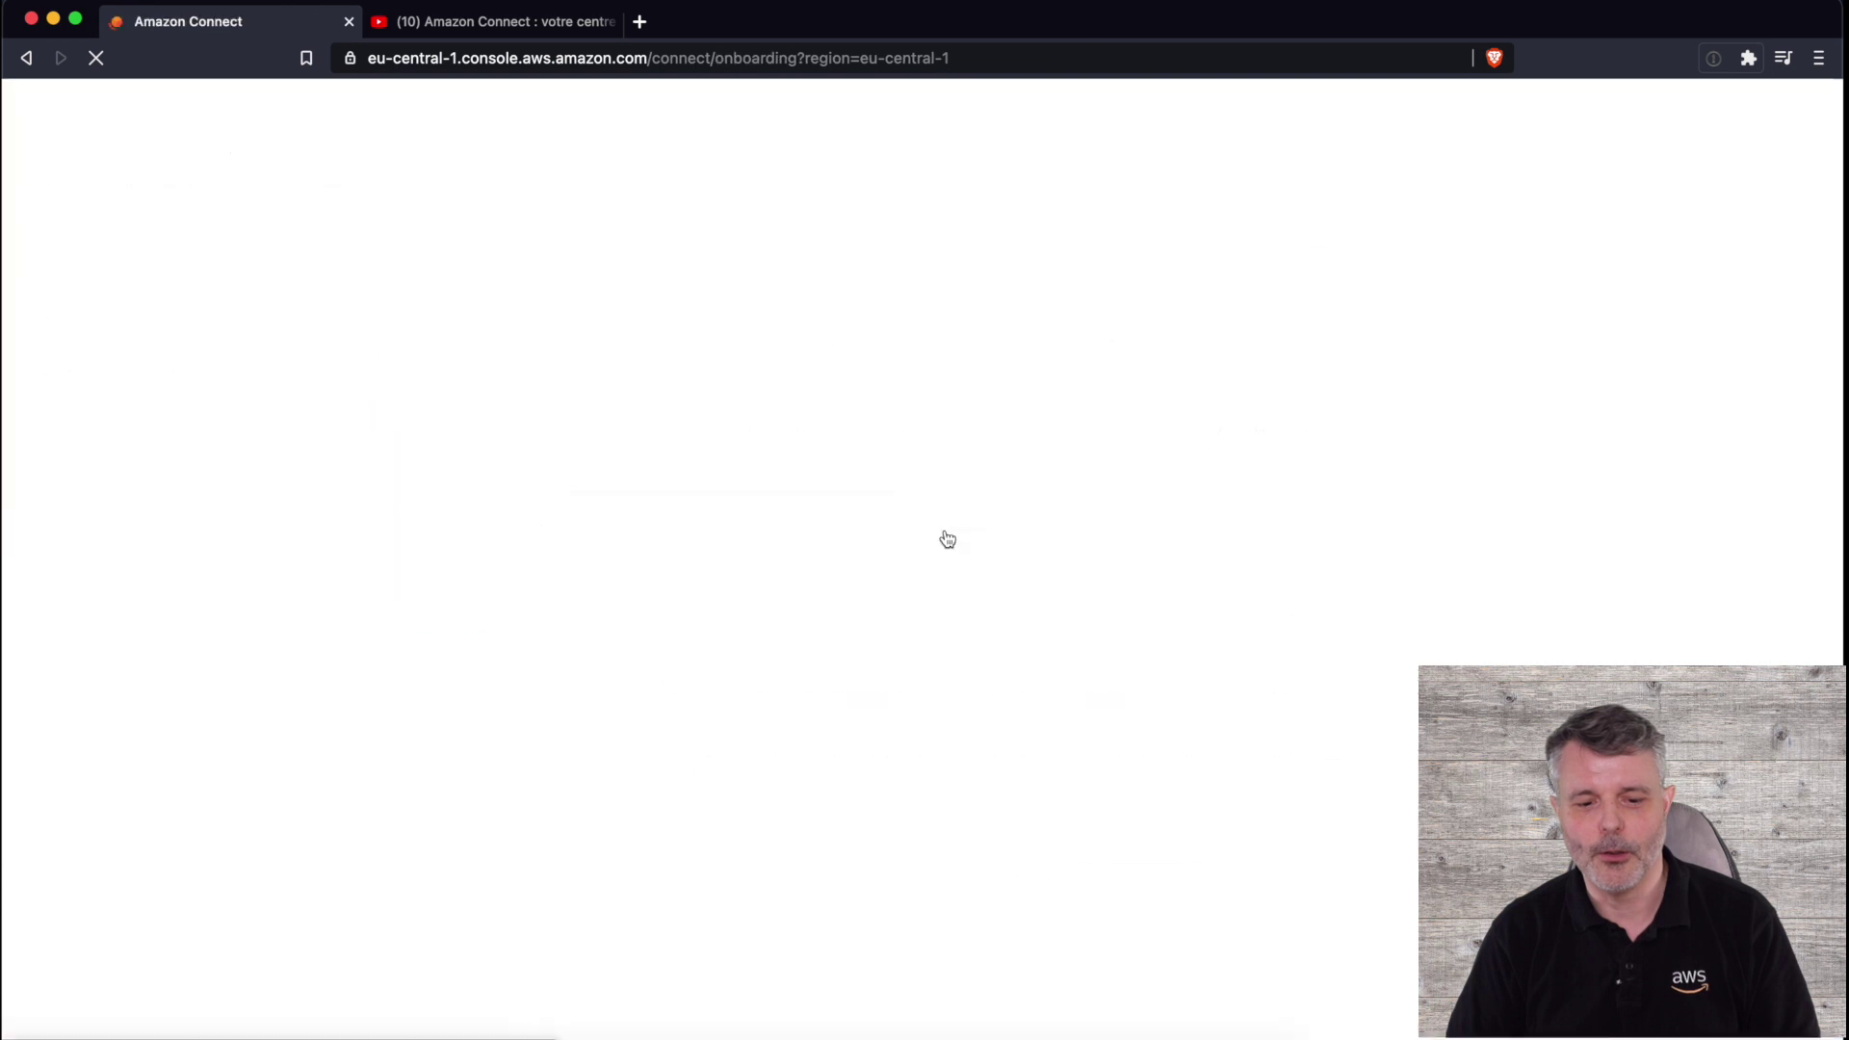
# - Place the cursor in the new instance's access URL field on the identity management step
pyautogui.click(764, 501)
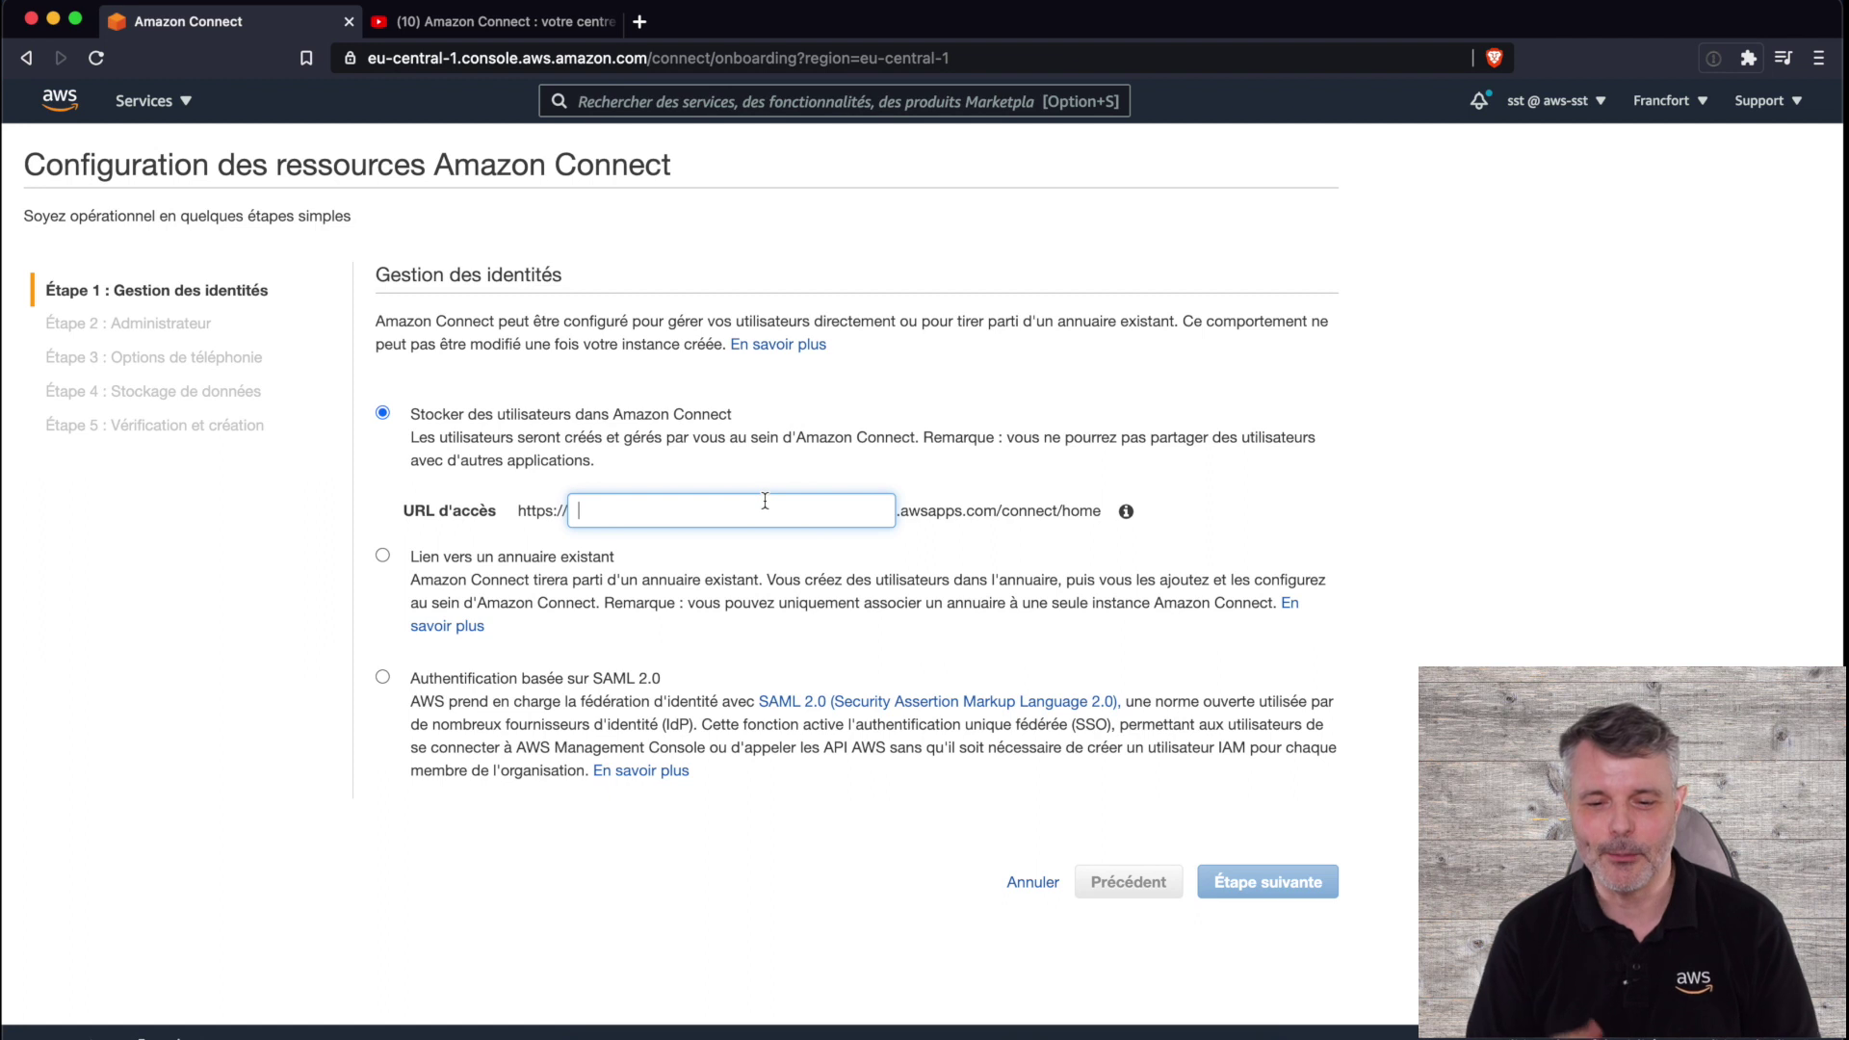
# - Enter 'demo' as the access URL, keeping users stored in Amazon Connect, and continue
pyautogui.write('demo')
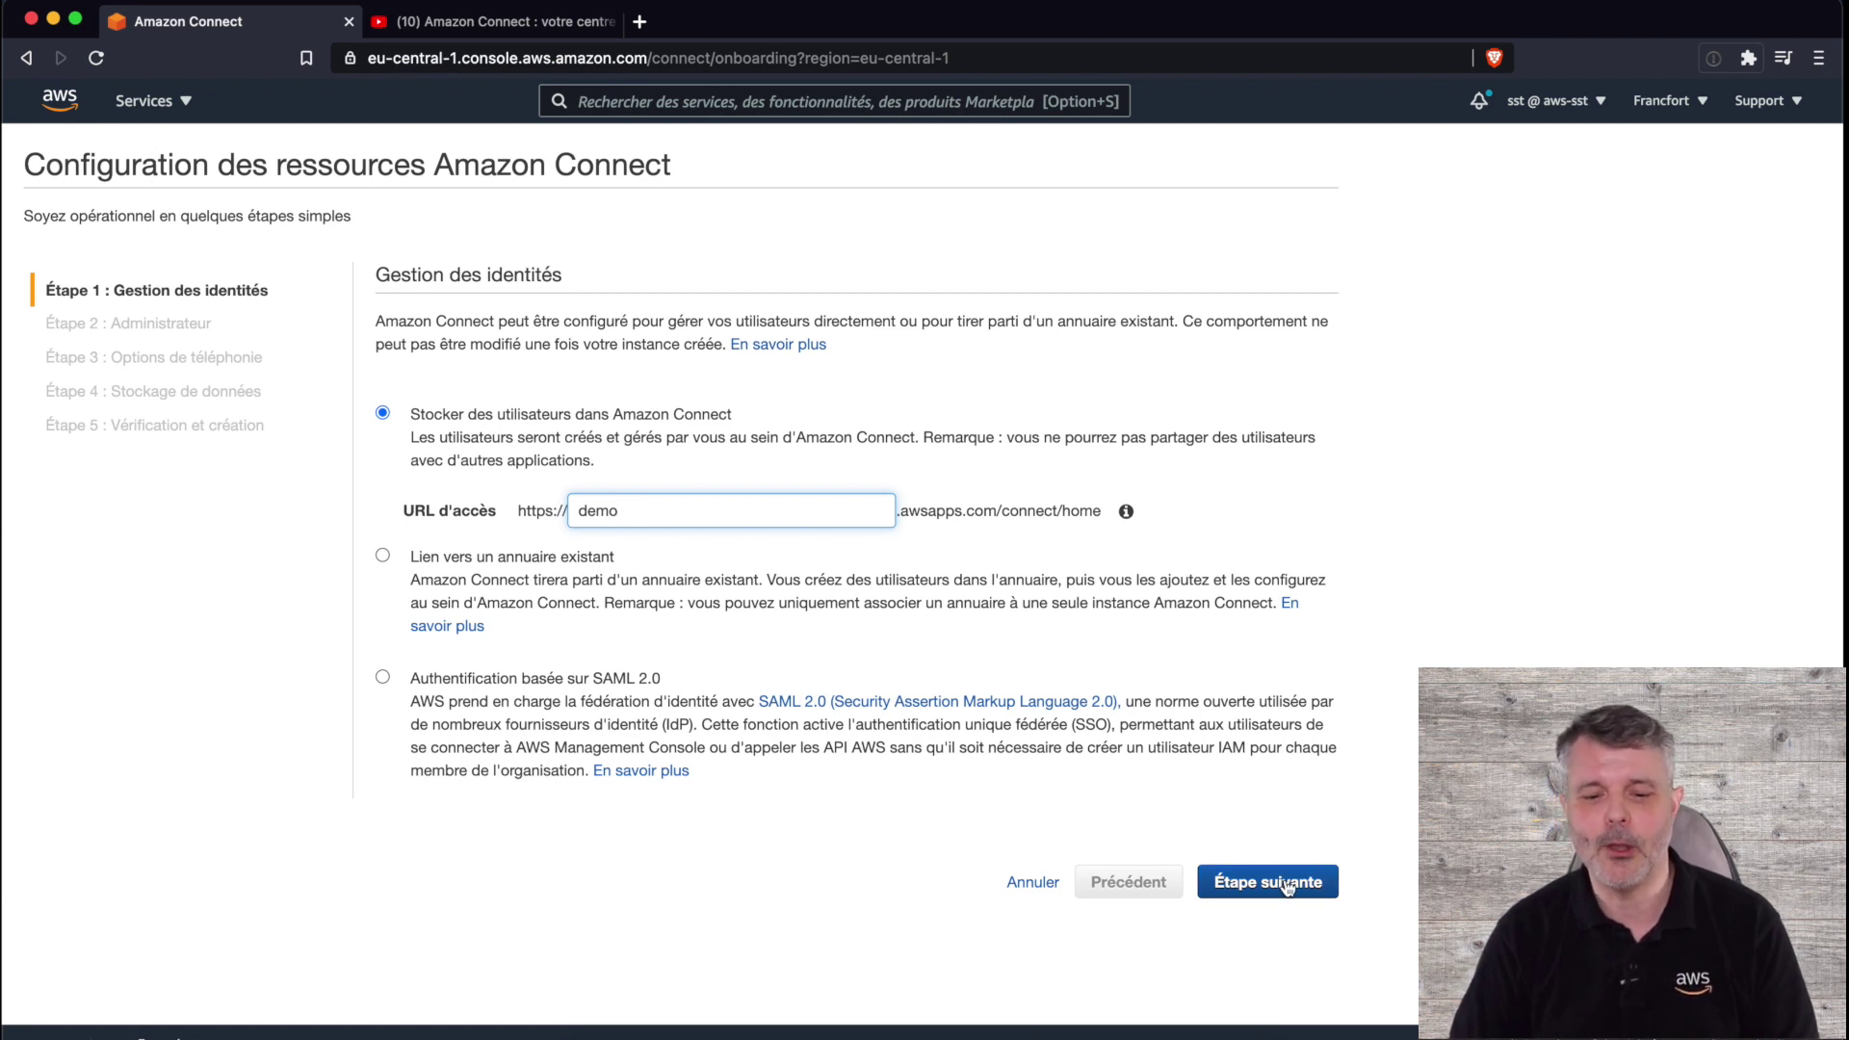
pyautogui.click(1287, 884)
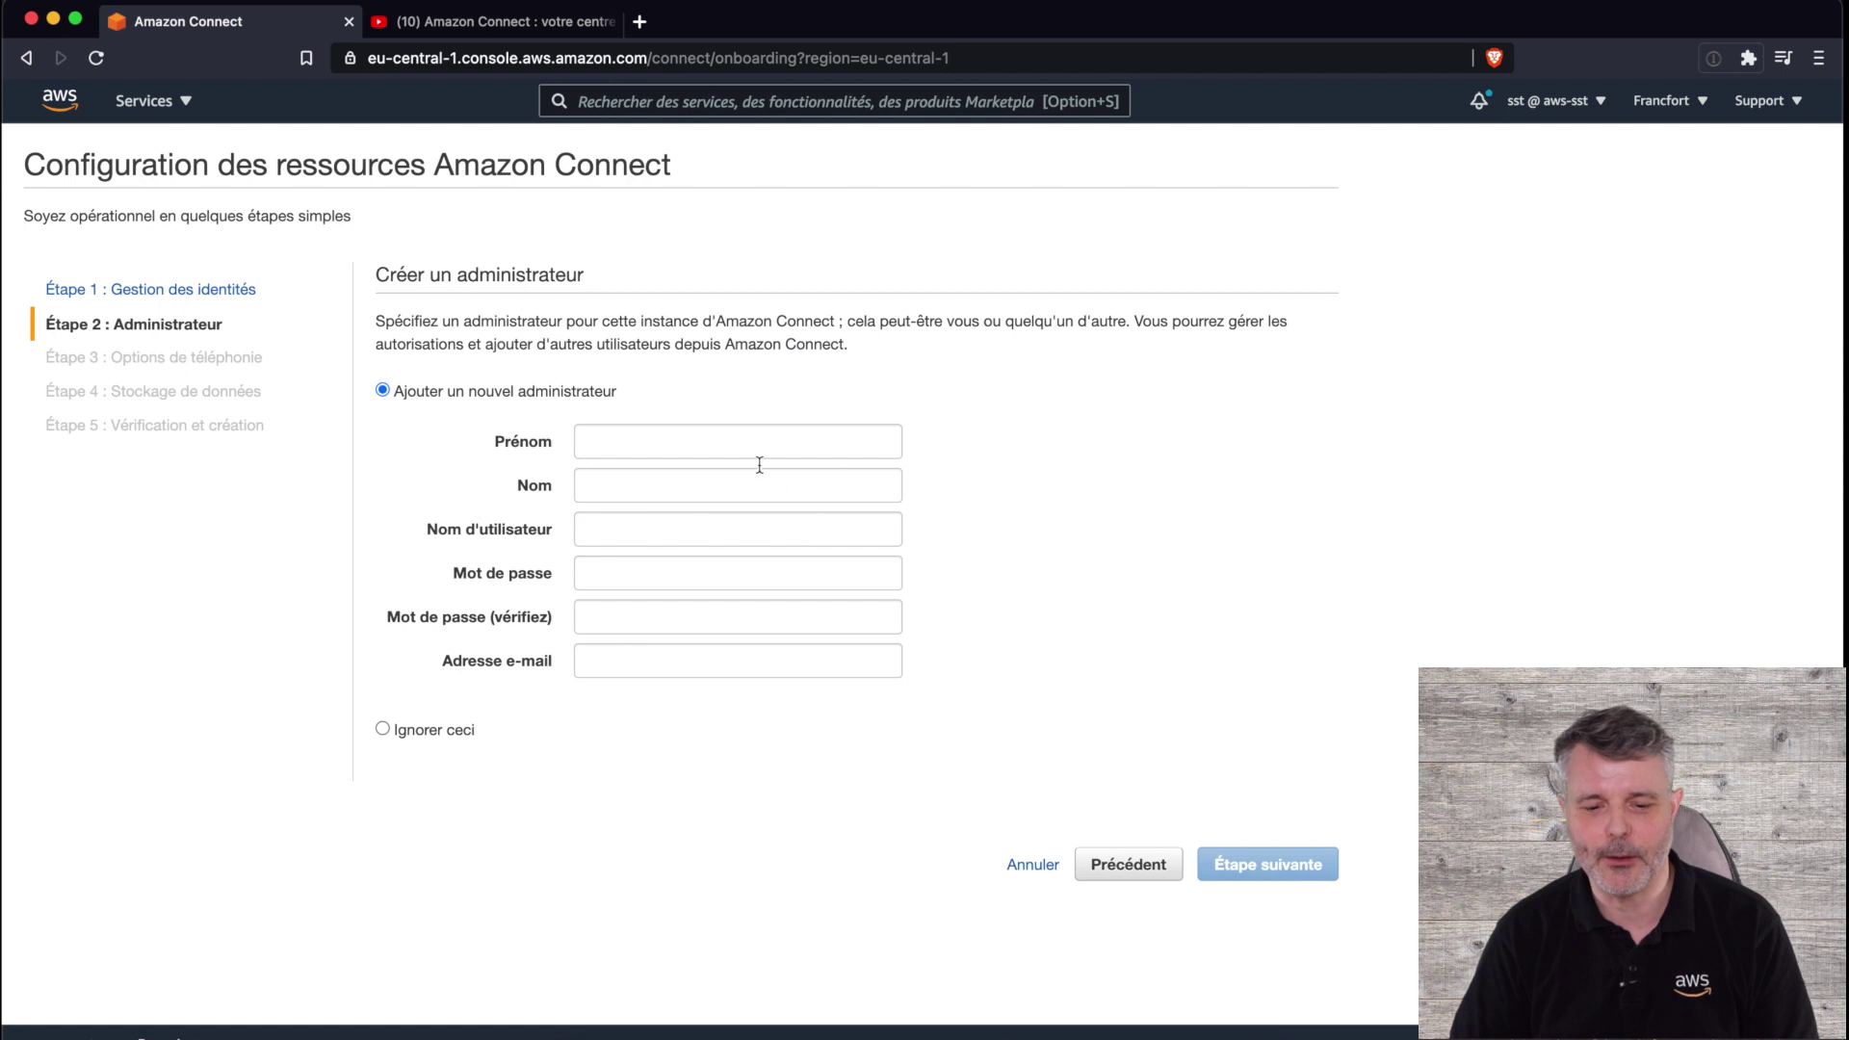
# - Enter the administrator's first name, last name and username
pyautogui.click(784, 441)
pyautogui.write('Sebastien')
pyautogui.press('Tab')
pyautogui.write('Stormacq')
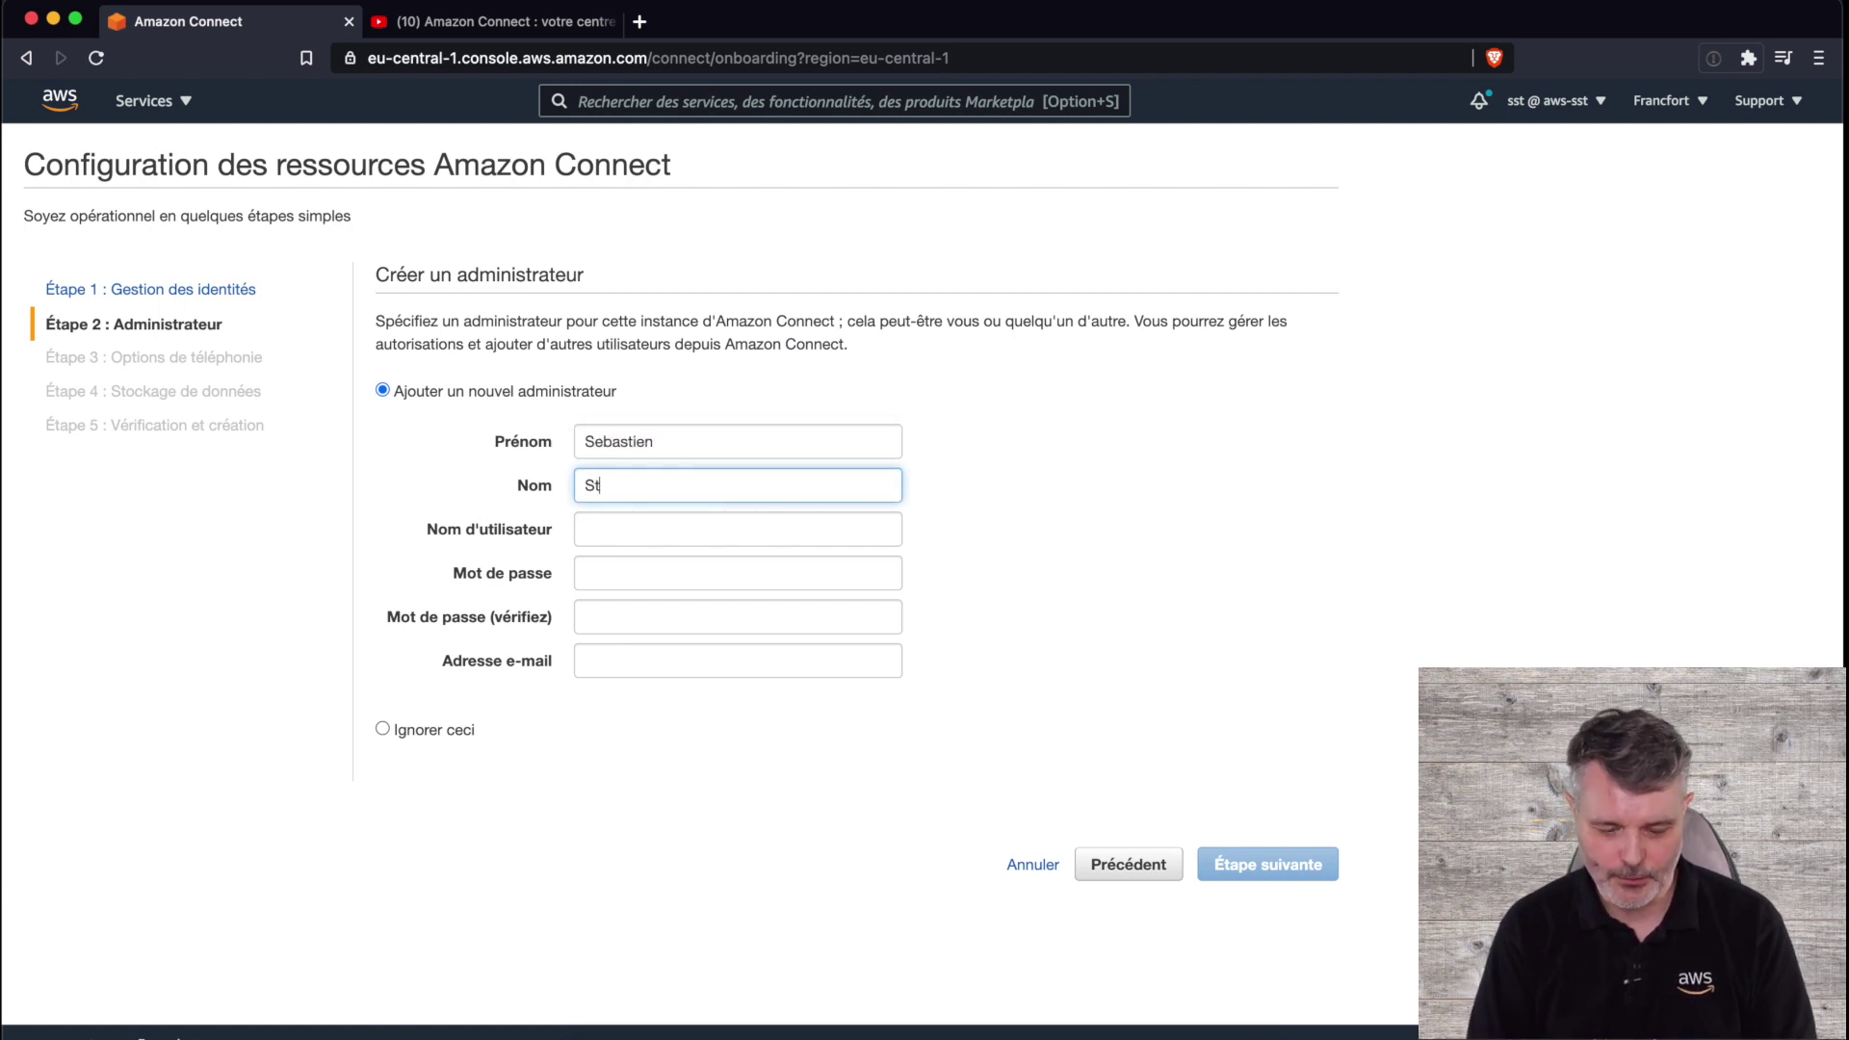
pyautogui.press('Tab')
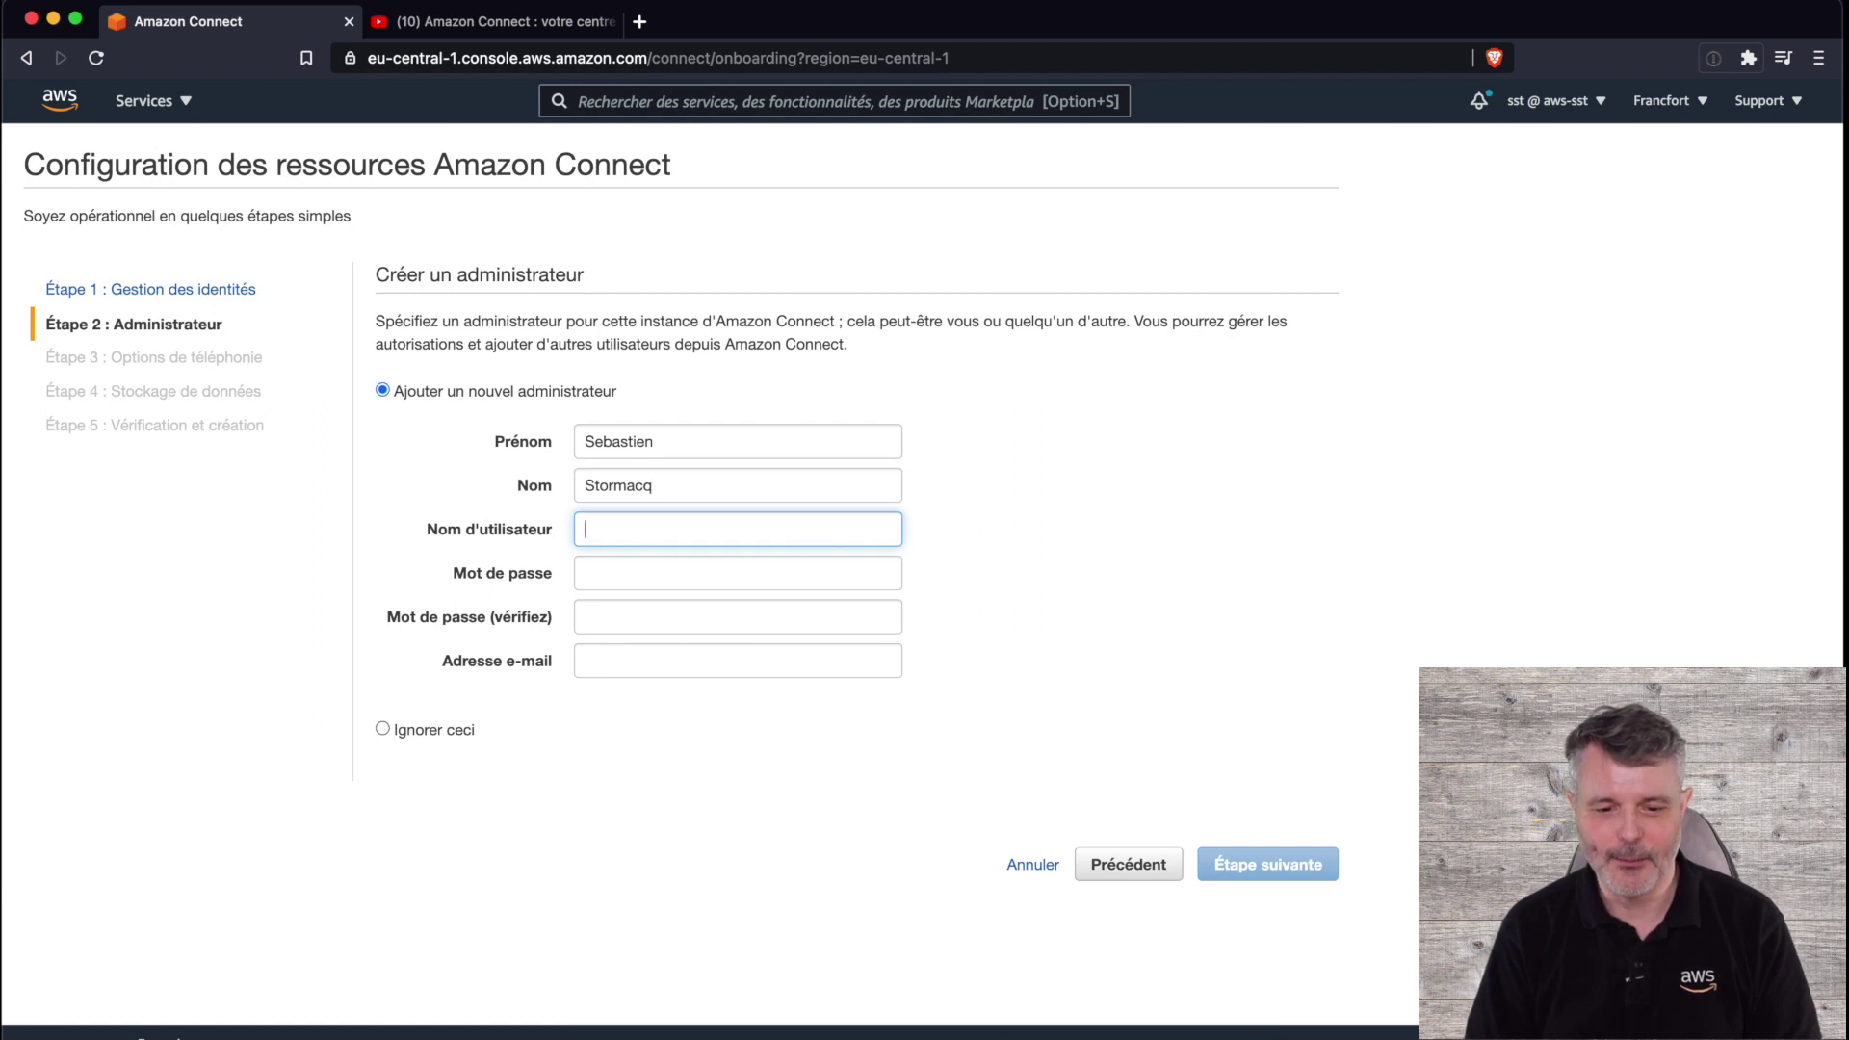
pyautogui.write('stormacq')
# - Set and confirm the administrator's password, add their e-mail address, and continue to telephony
pyautogui.press('Tab')
pyautogui.write('•••••••••')
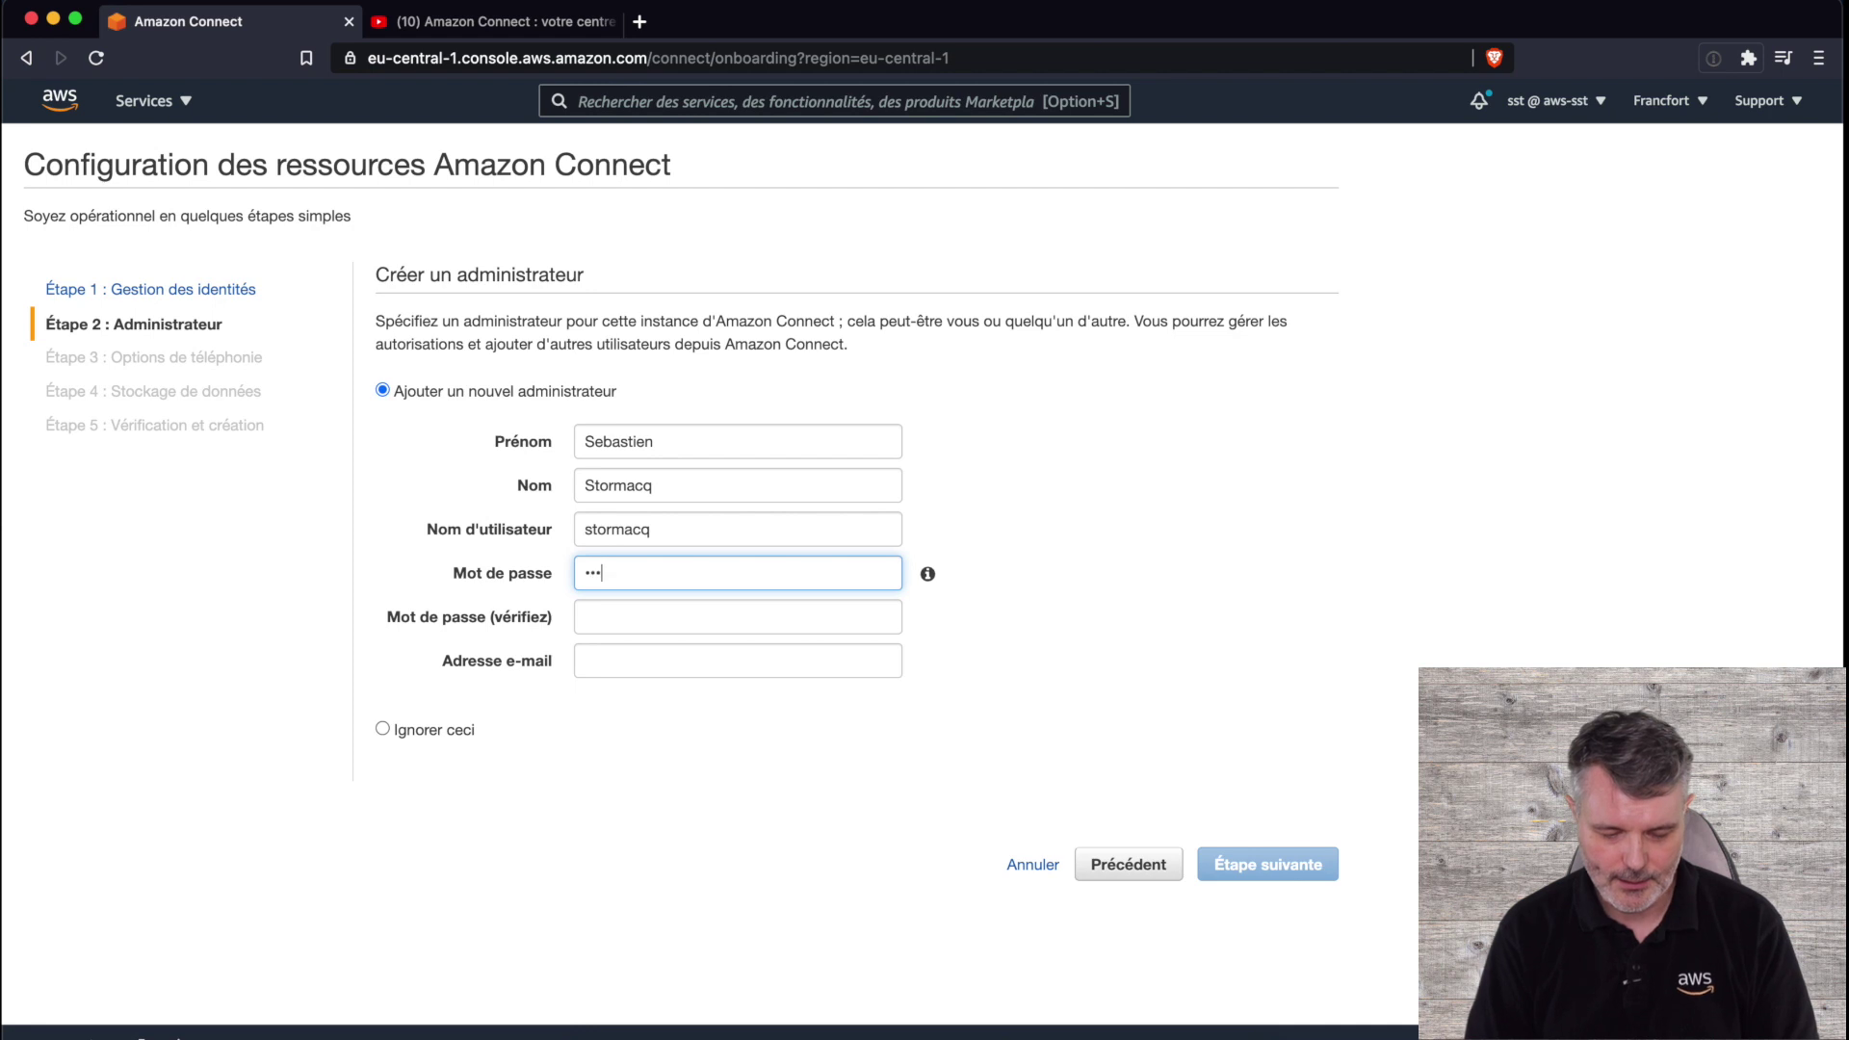
pyautogui.press('Tab')
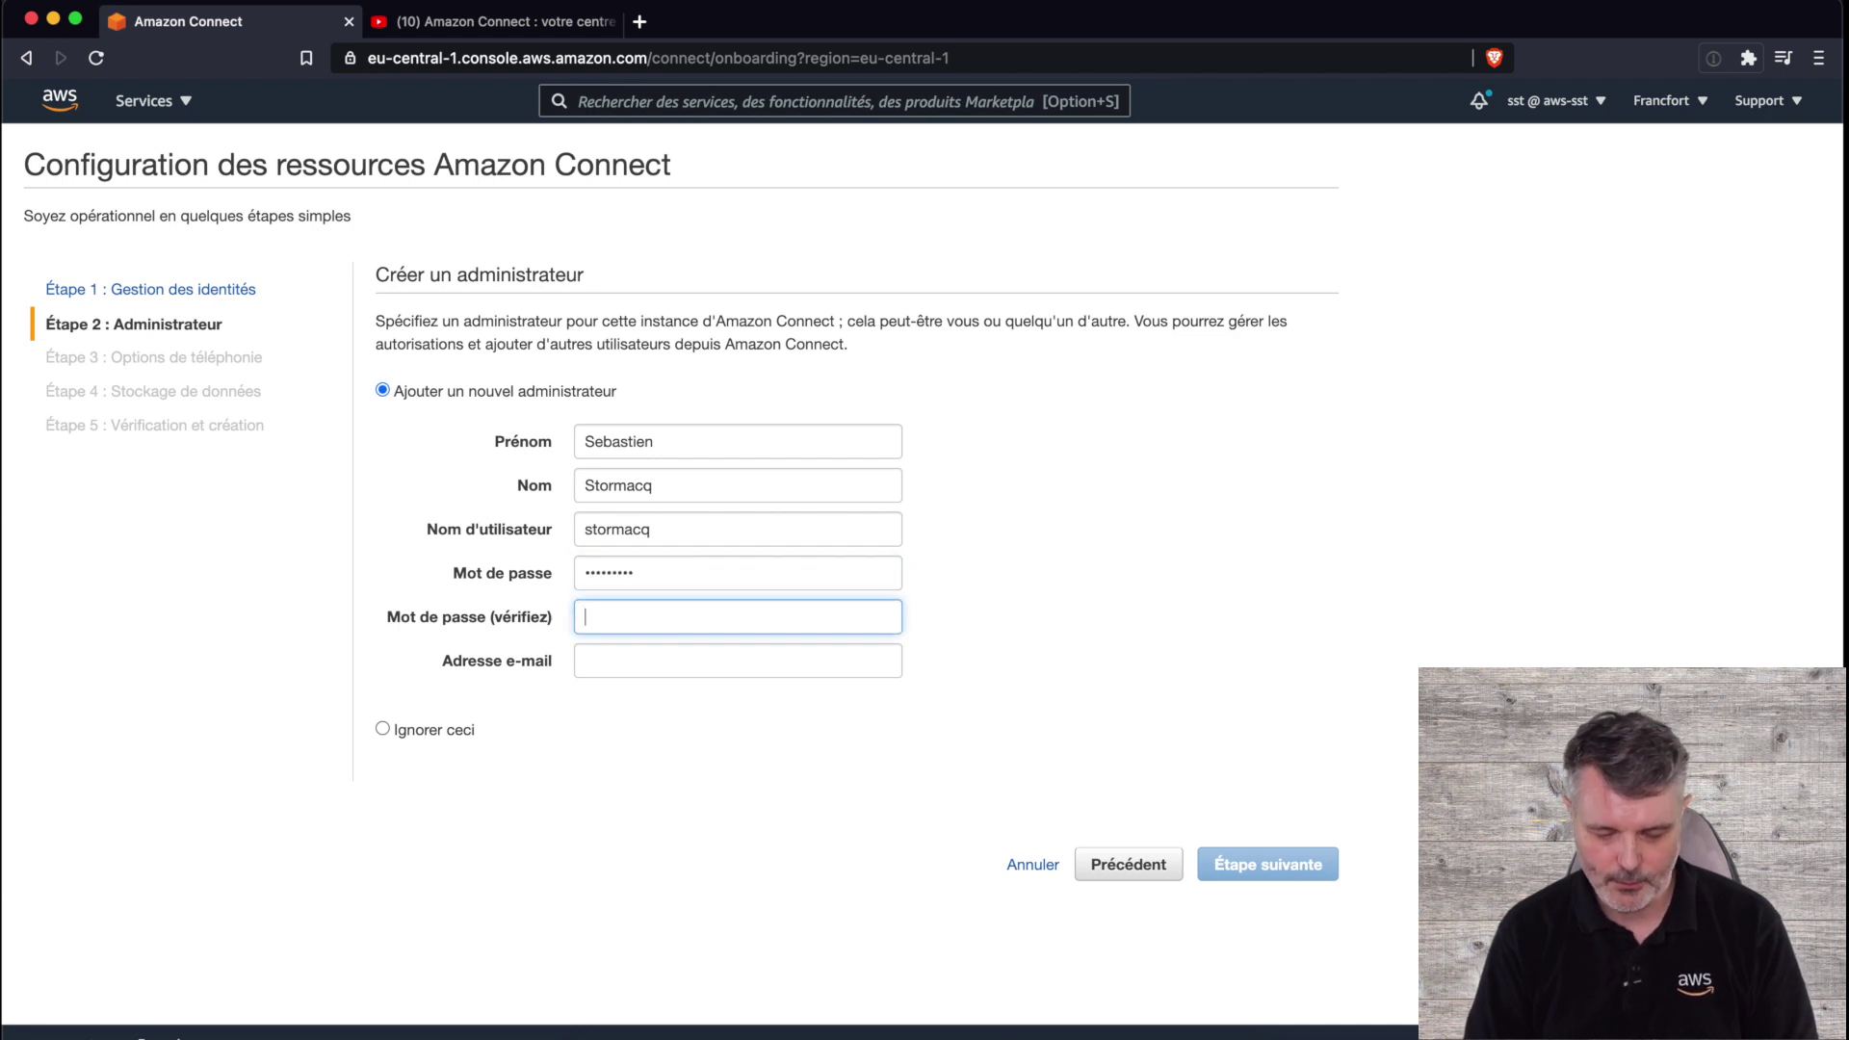
pyautogui.write('•••••••••')
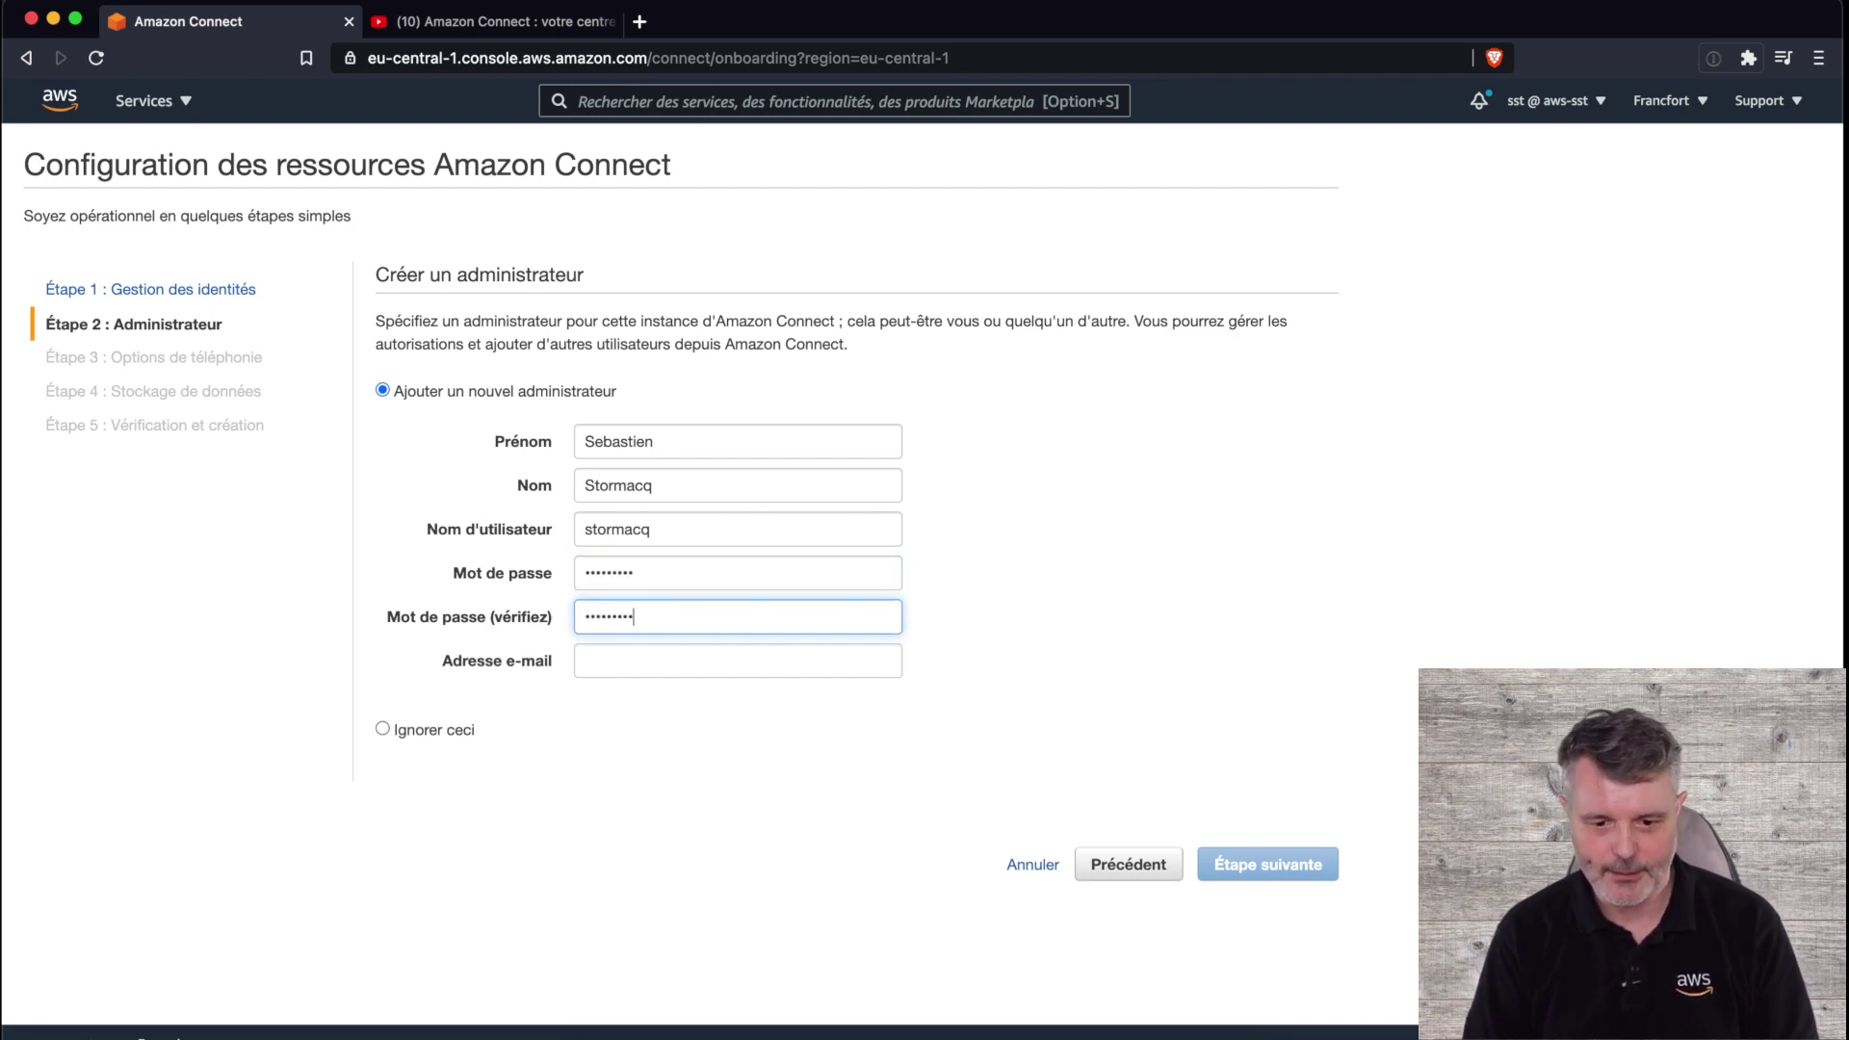
pyautogui.press('Tab')
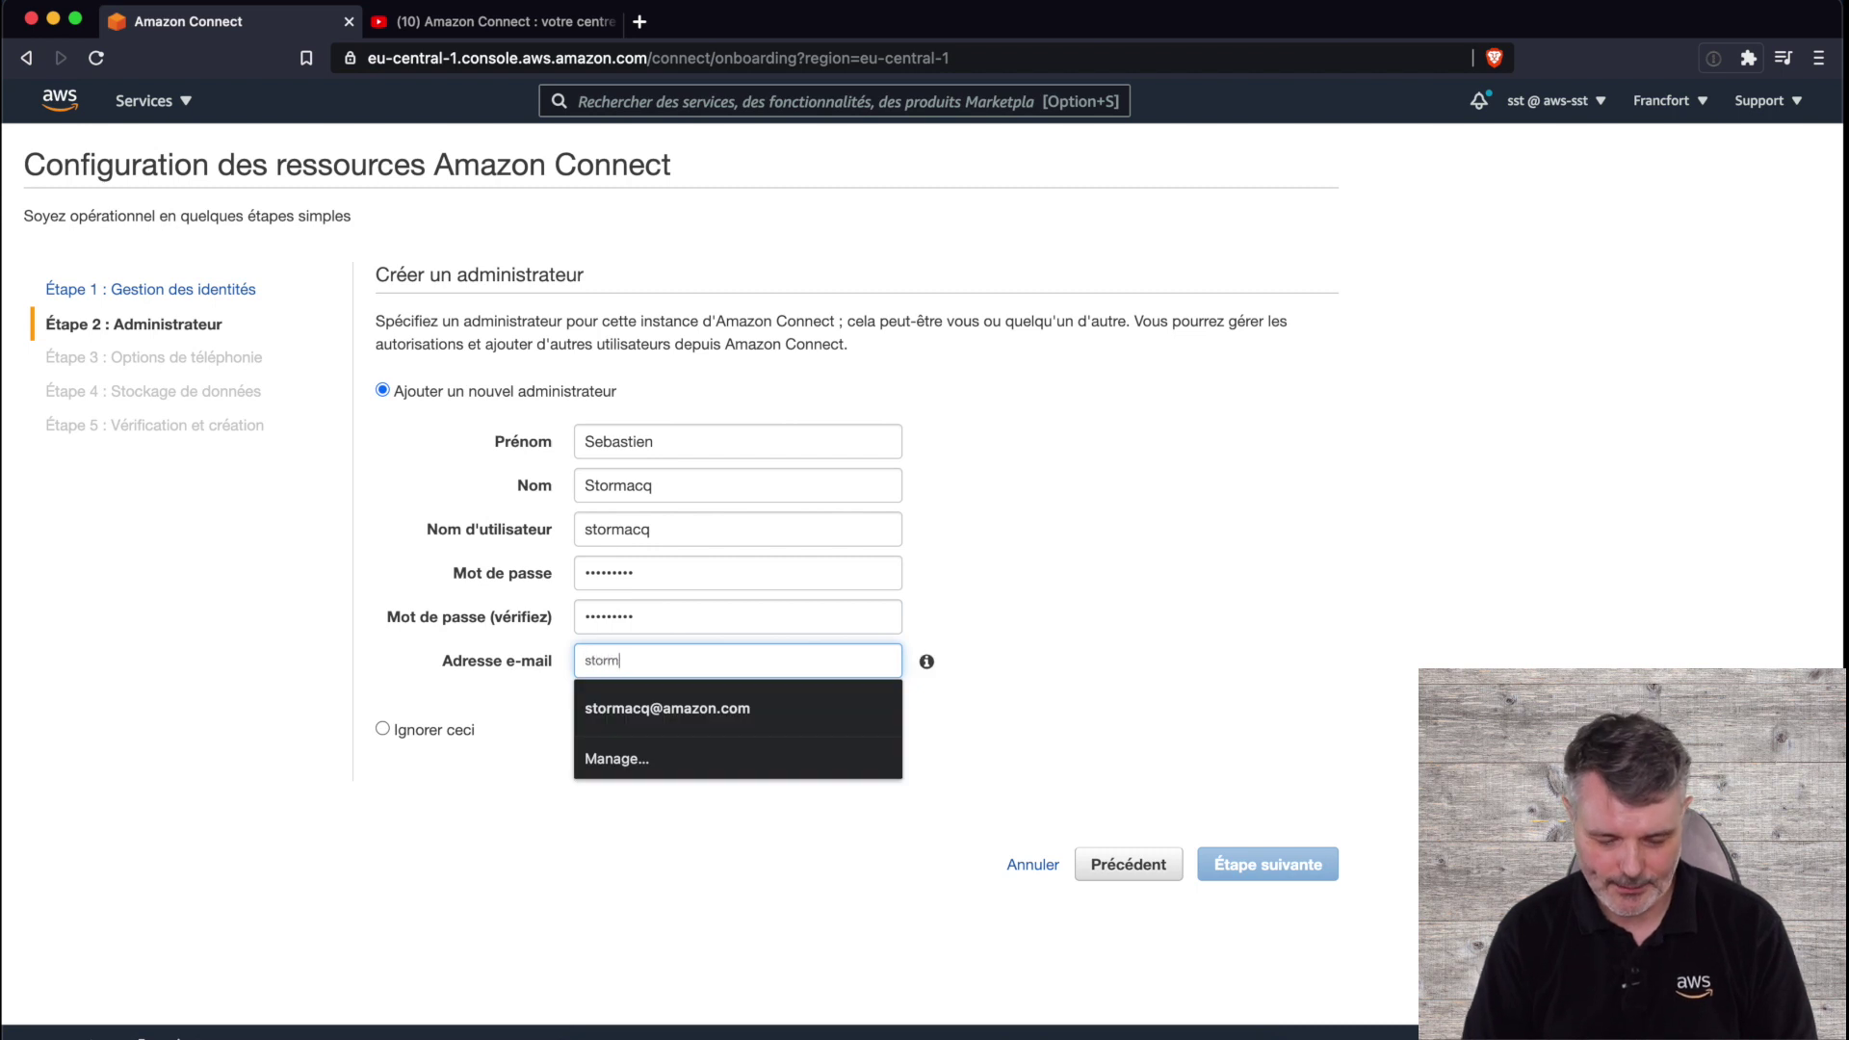
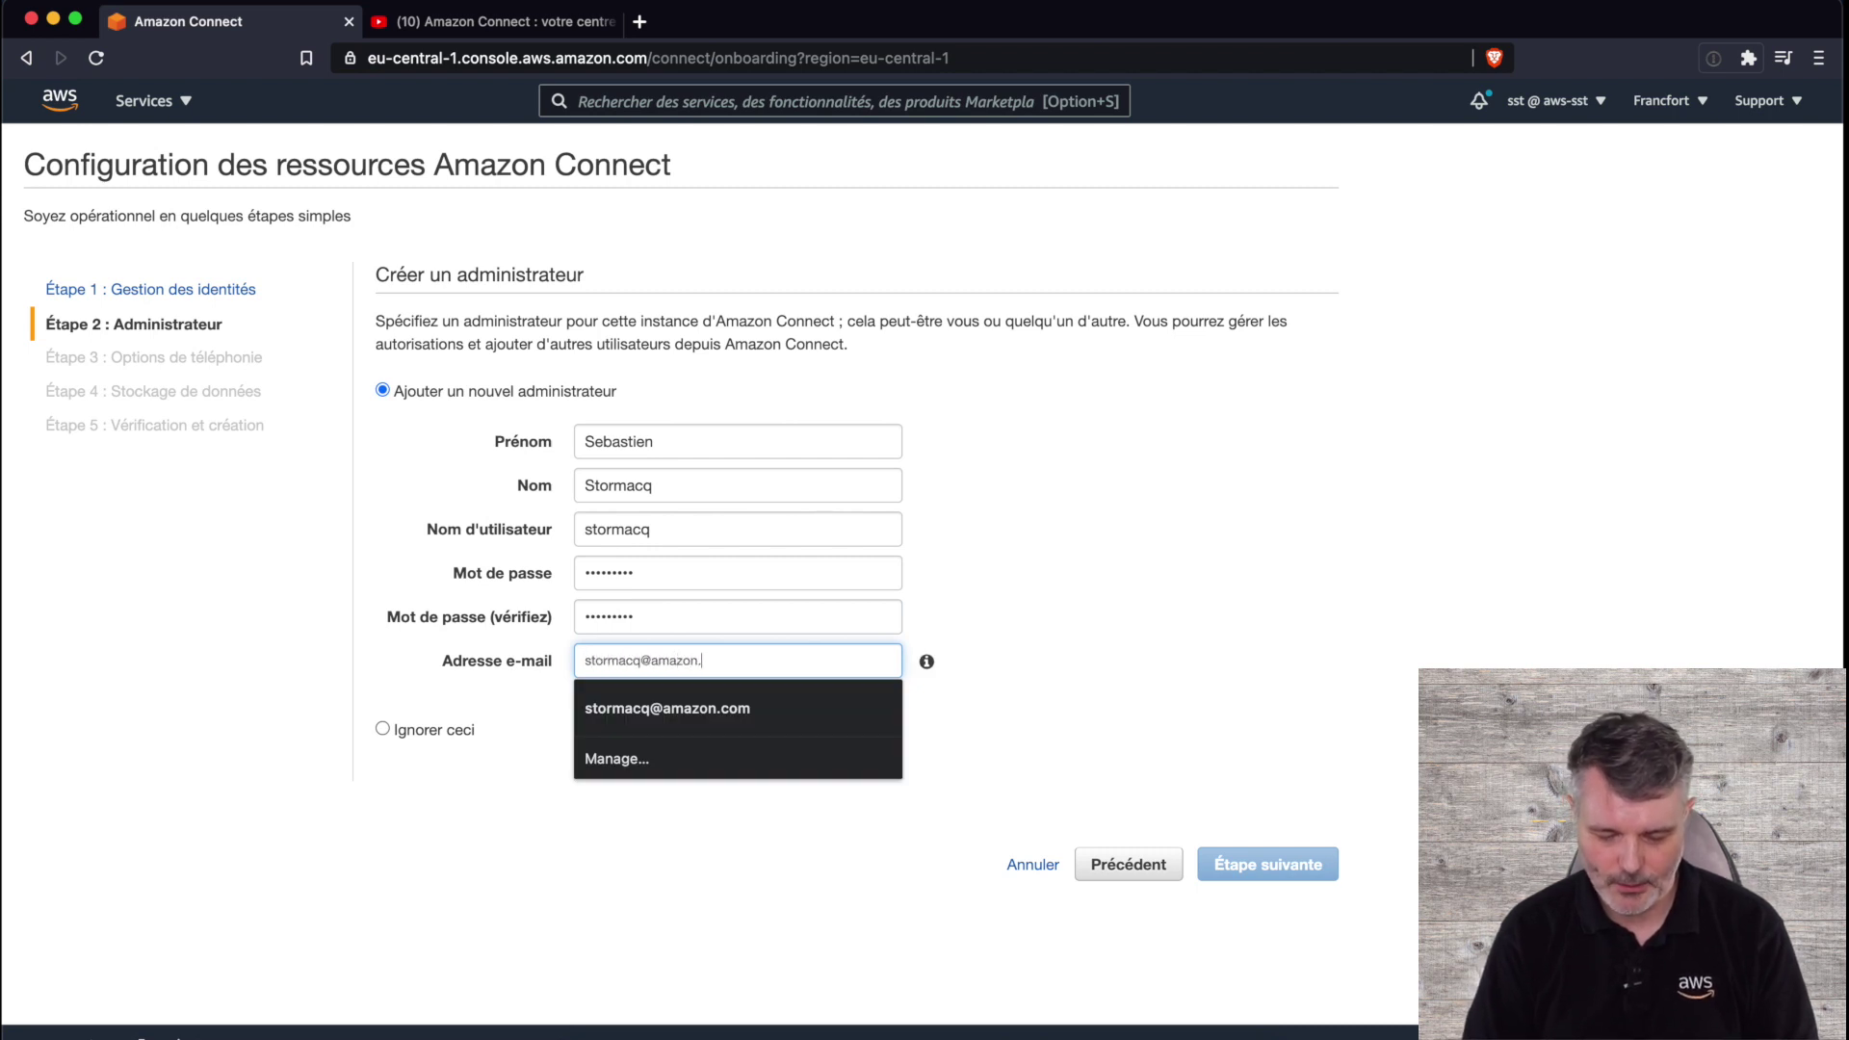
pyautogui.click(1006, 476)
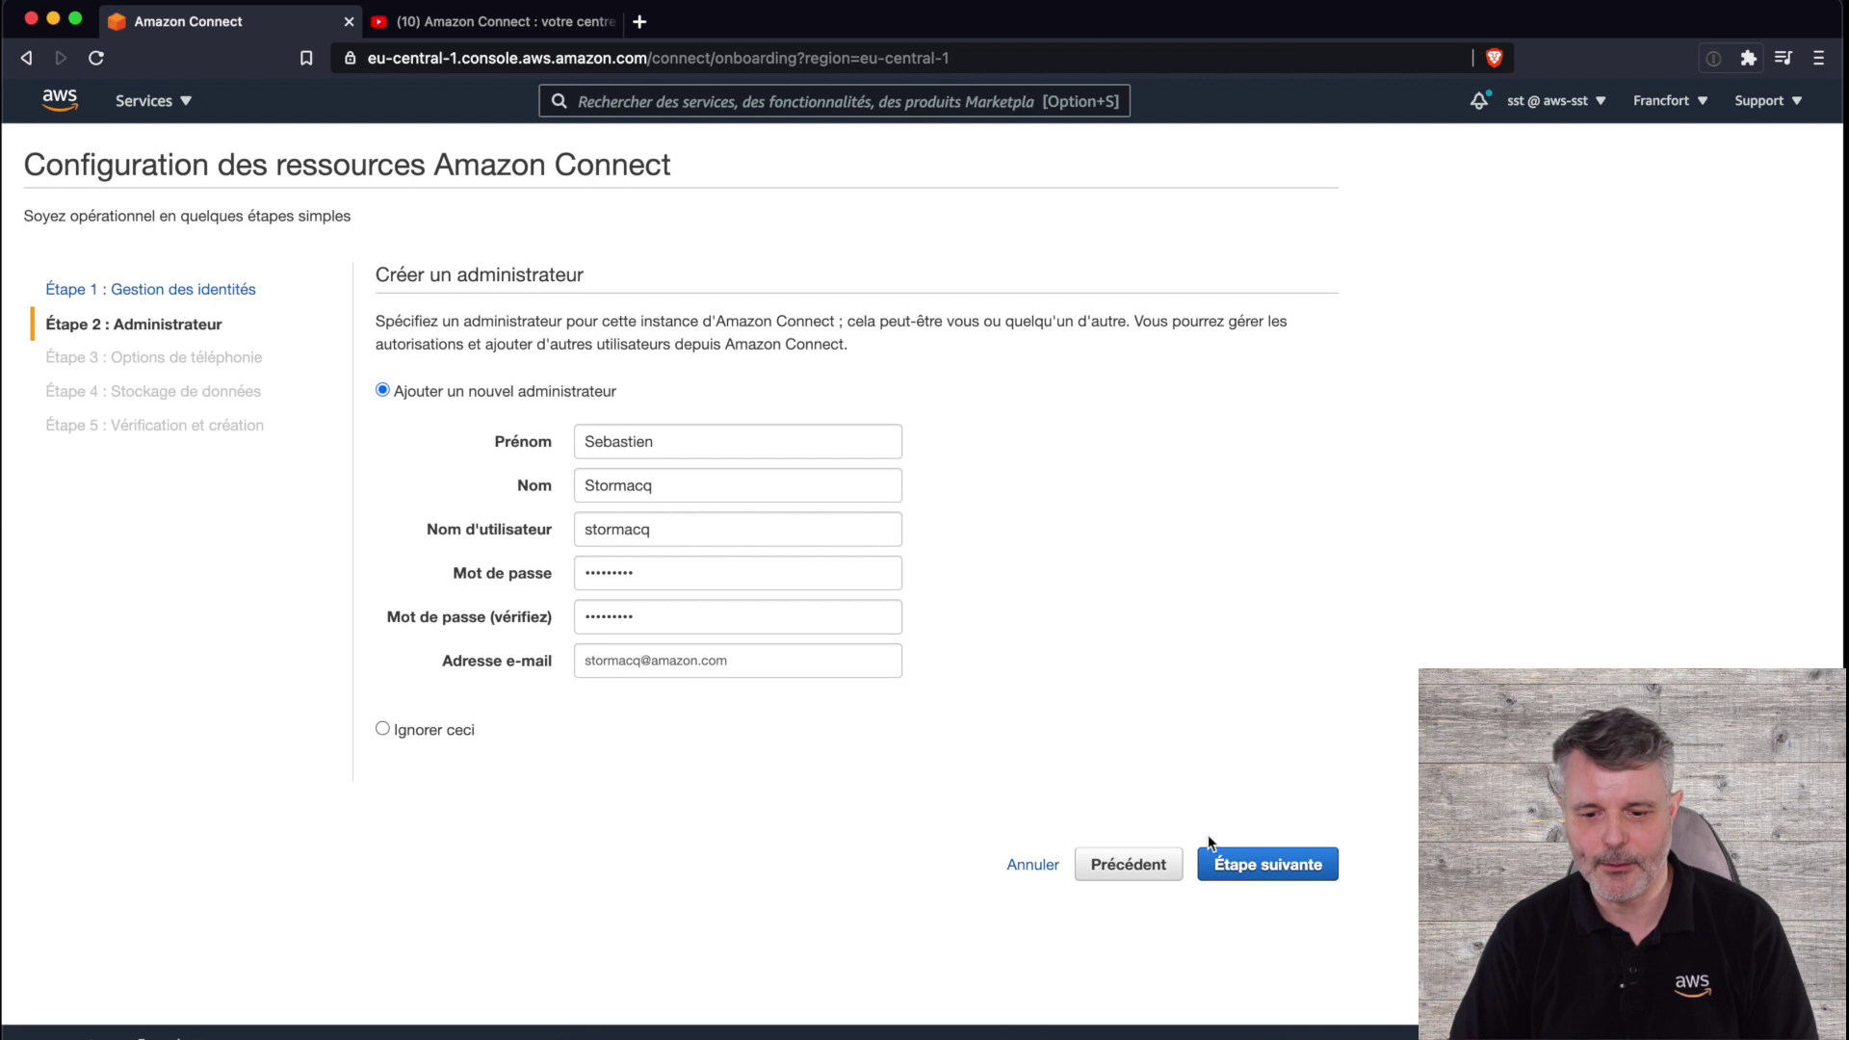
pyautogui.click(1243, 867)
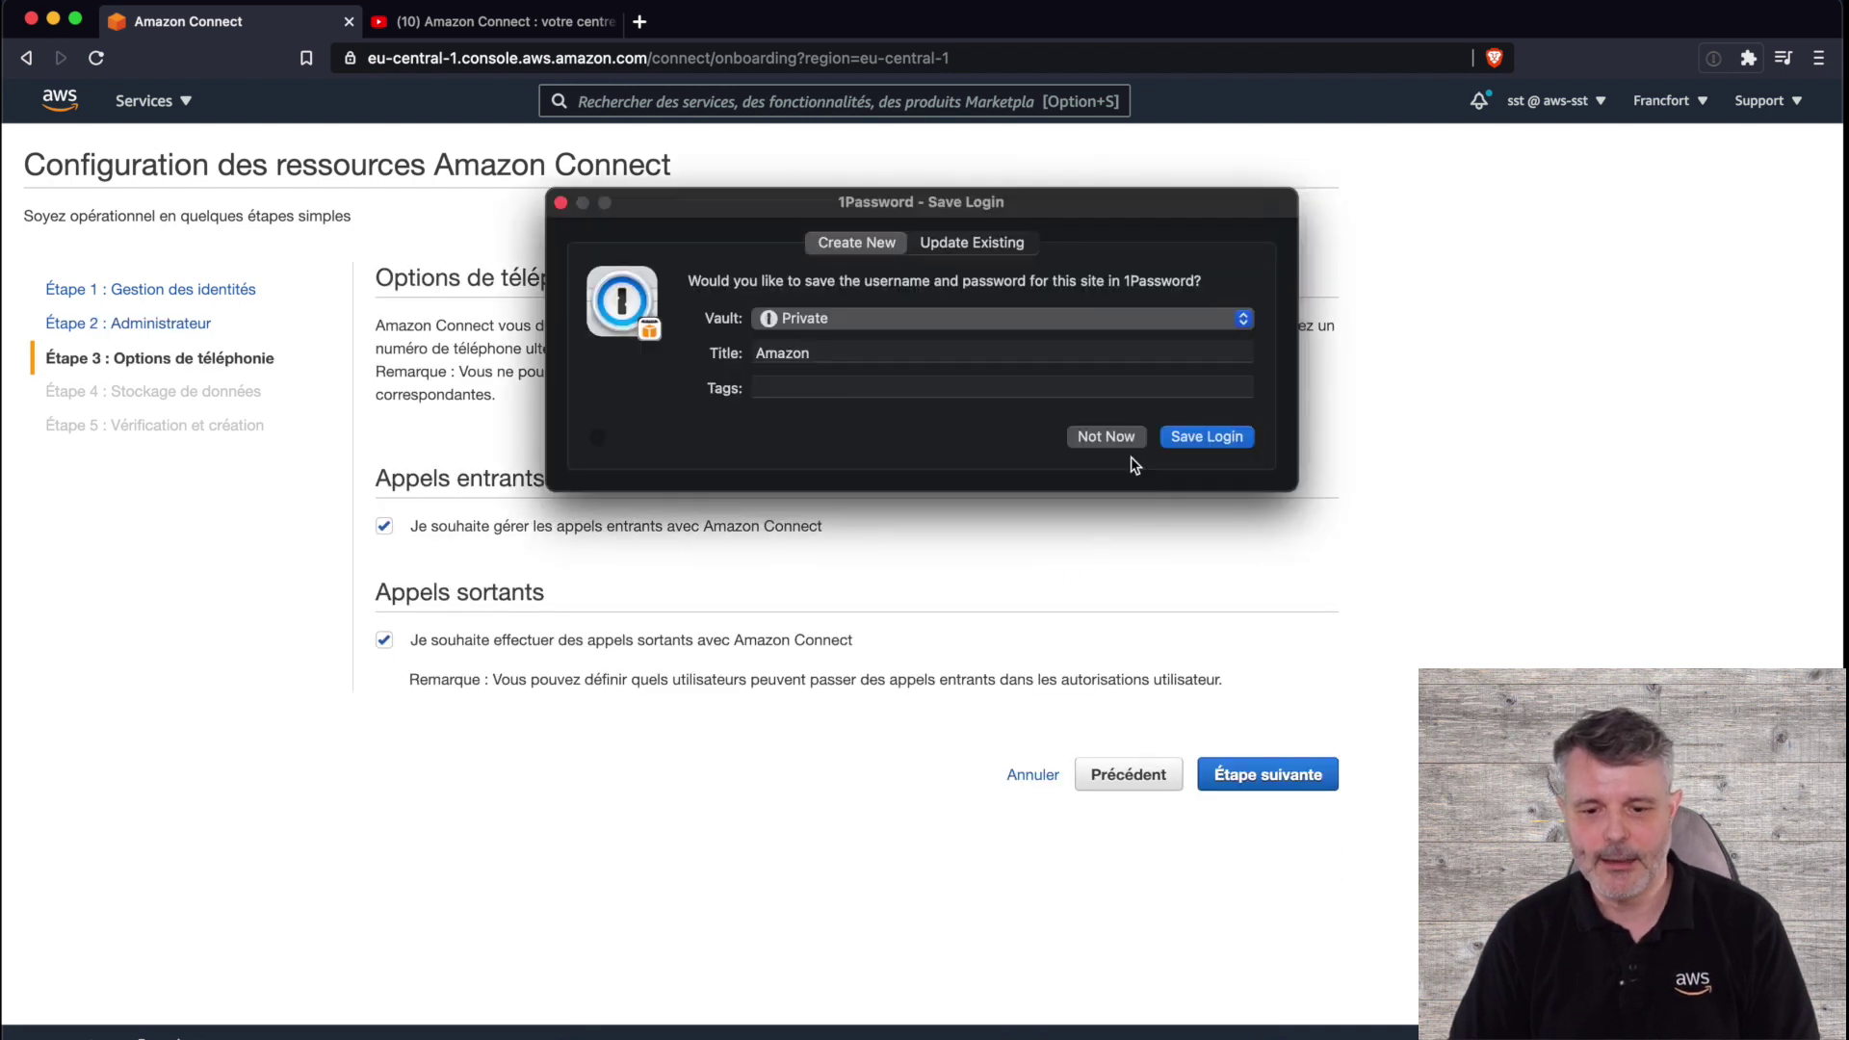
# - Dismiss the password-save prompt and accept inbound and outbound calls and default data storage
pyautogui.click(1106, 438)
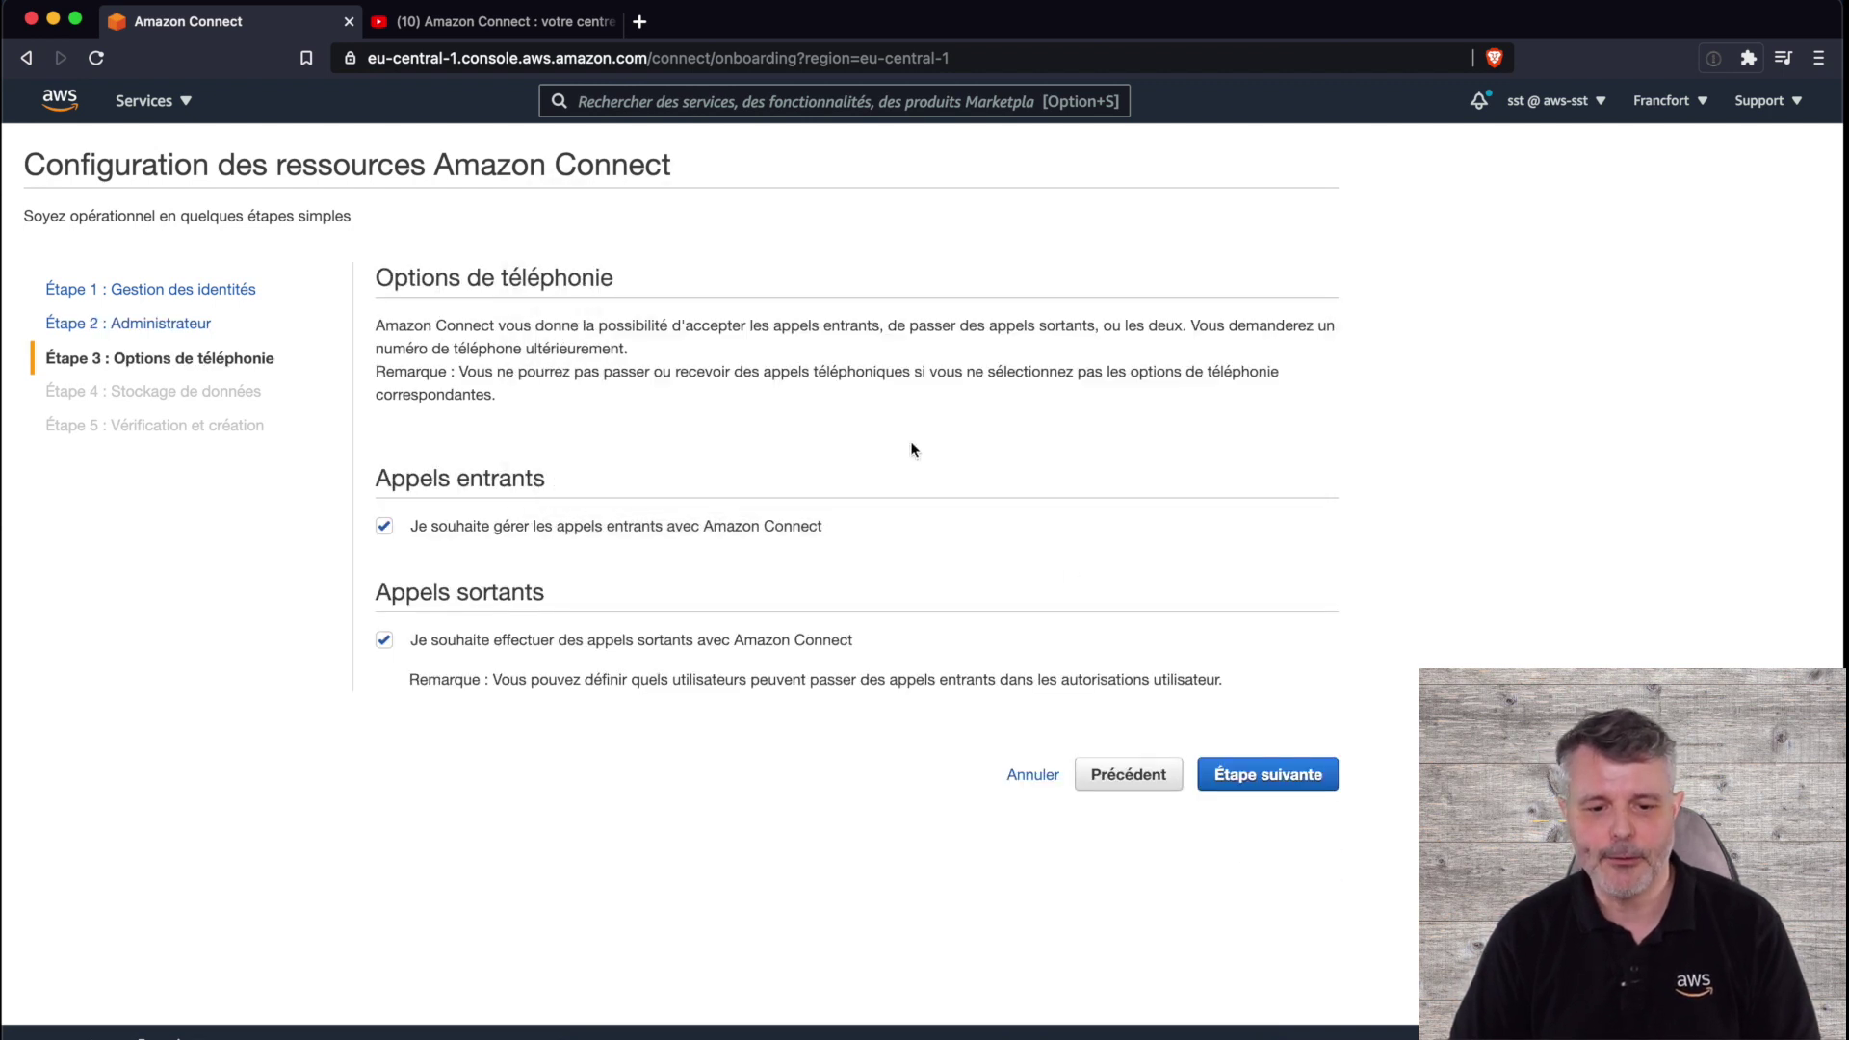
pyautogui.click(1287, 778)
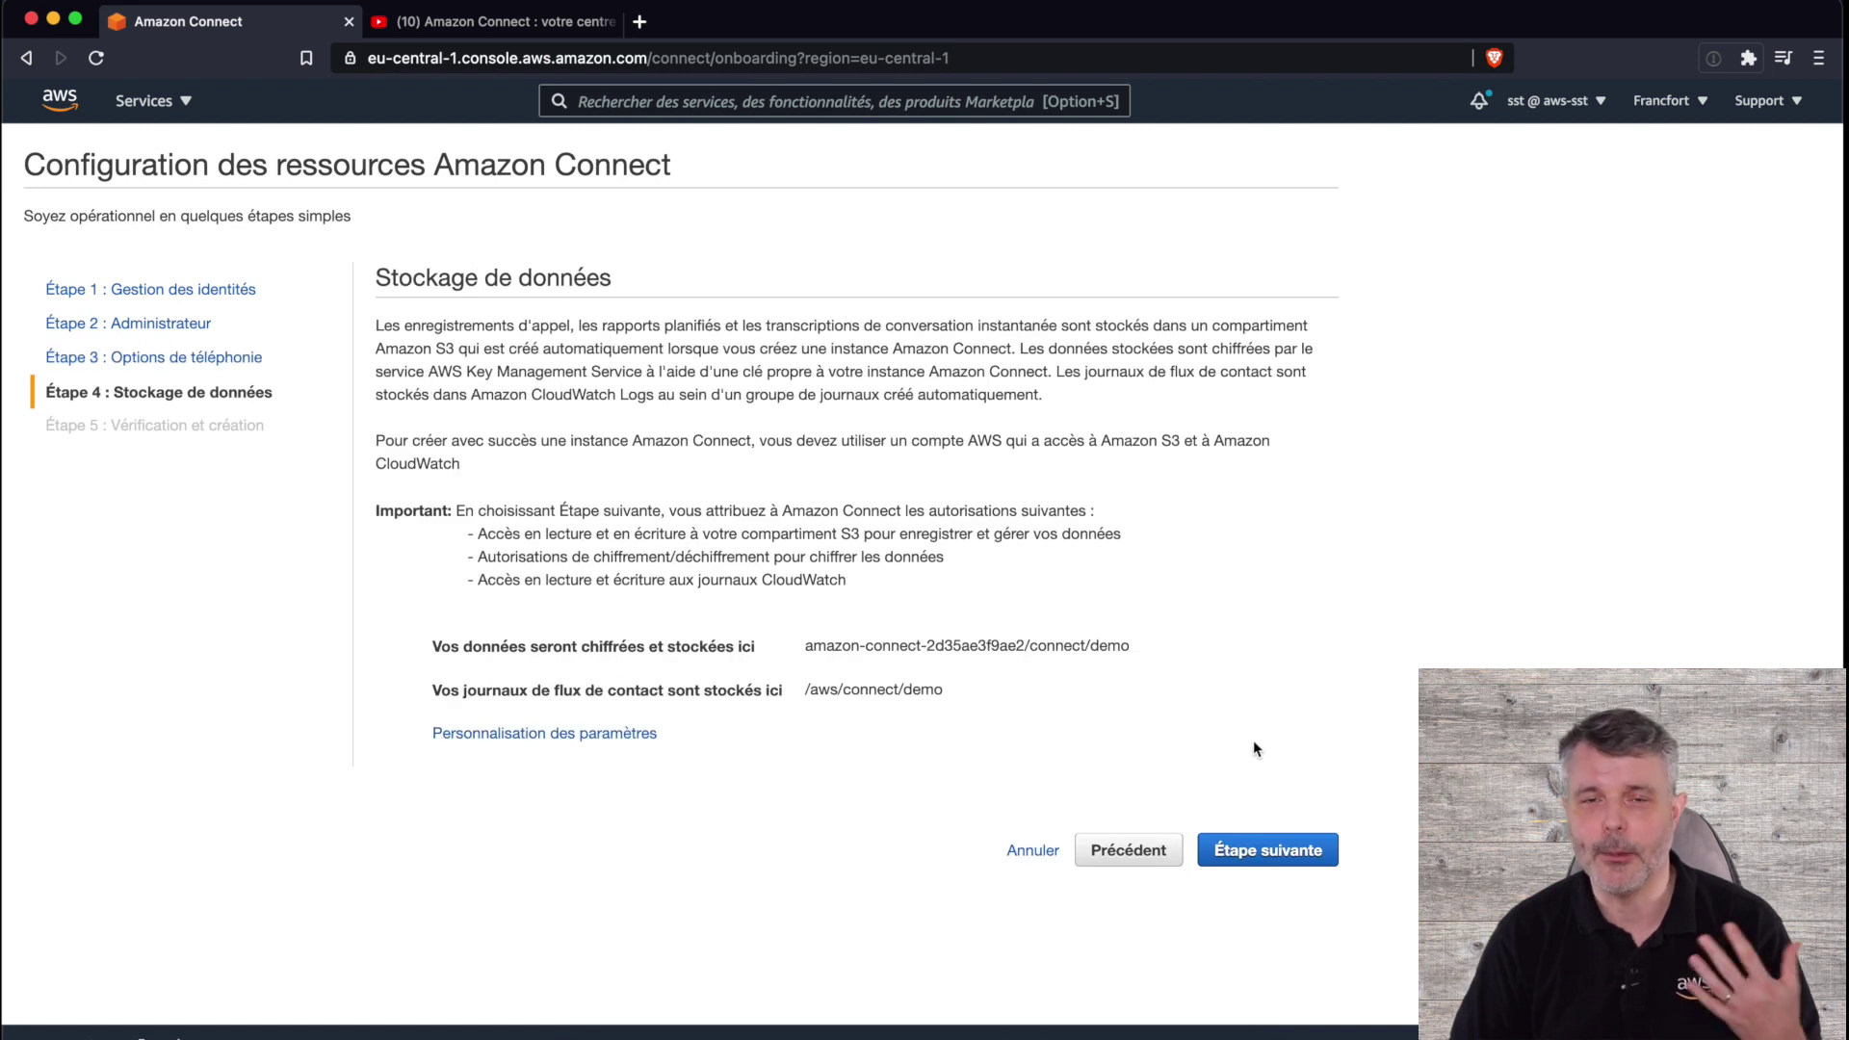
pyautogui.click(1277, 863)
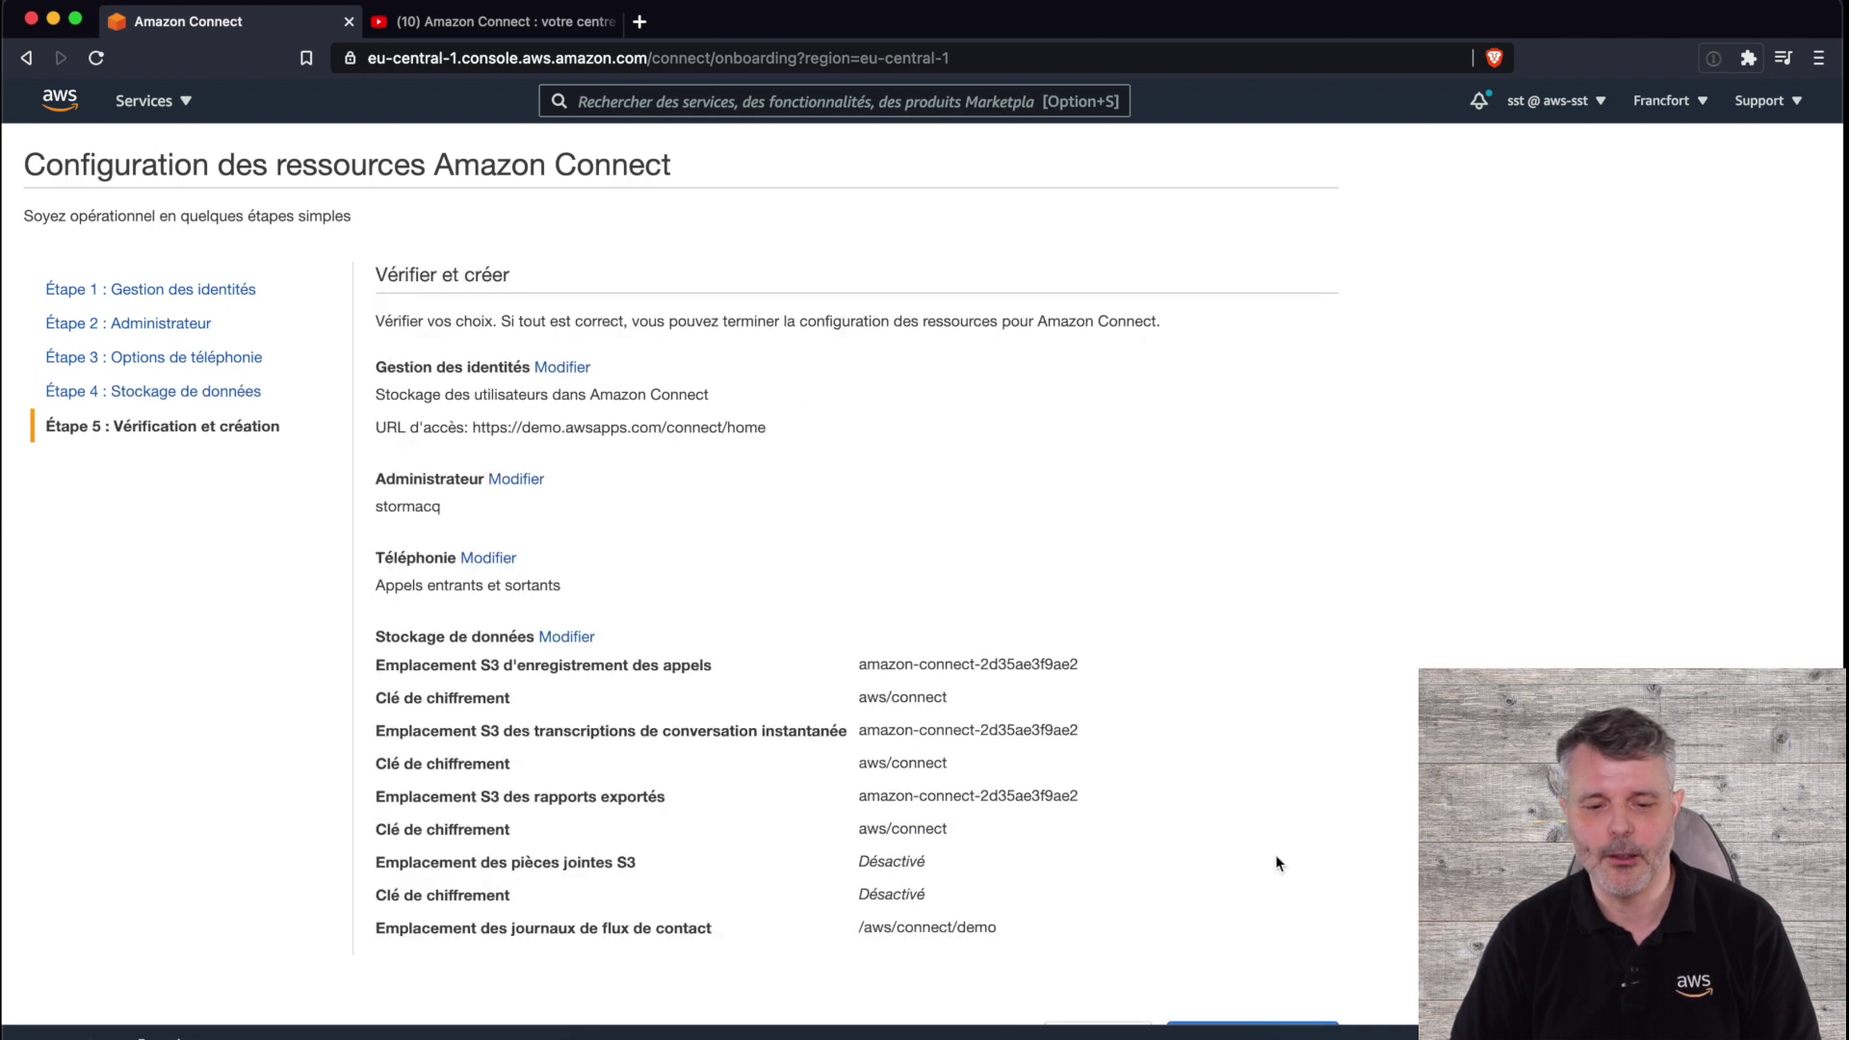
# - Create the instance from the review page and open its welcome page
pyautogui.scroll(-1, 1263, 863)
pyautogui.click(1249, 1012)
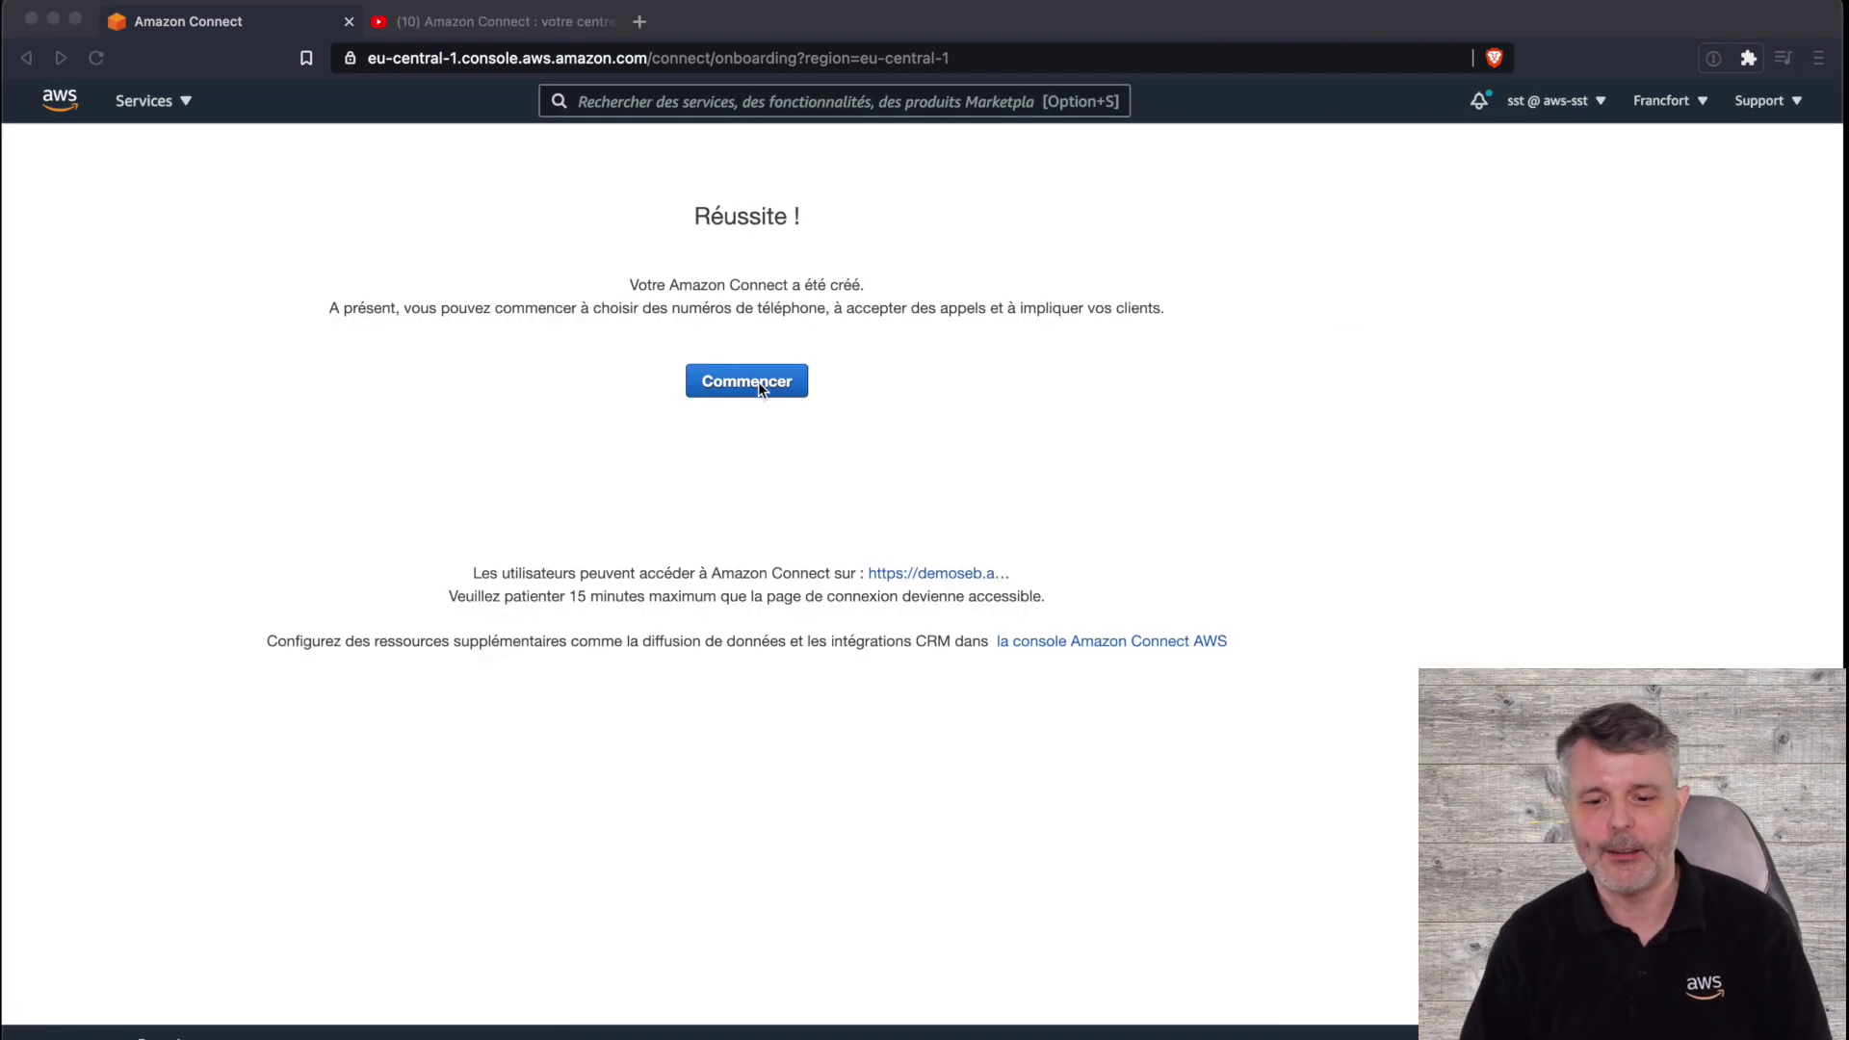
pyautogui.click(759, 382)
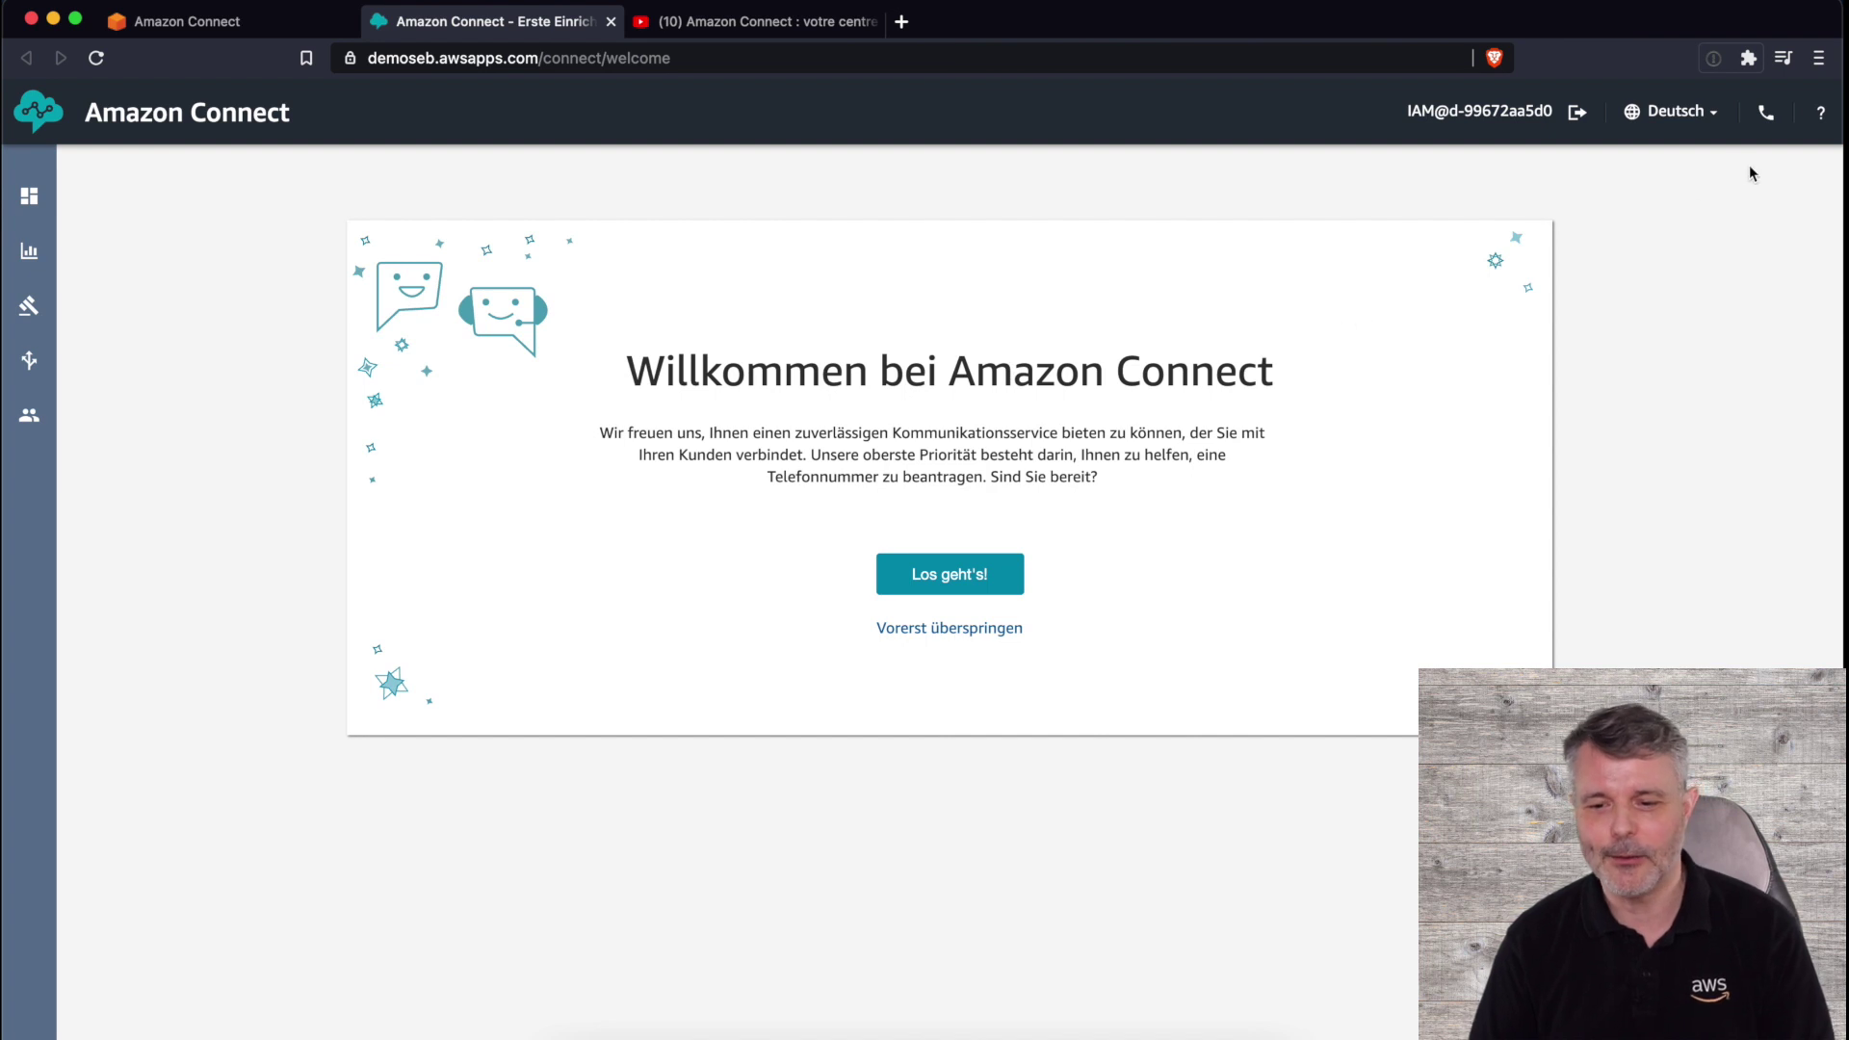
# - Switch the interface language to Français and begin requesting a phone number
pyautogui.click(1676, 112)
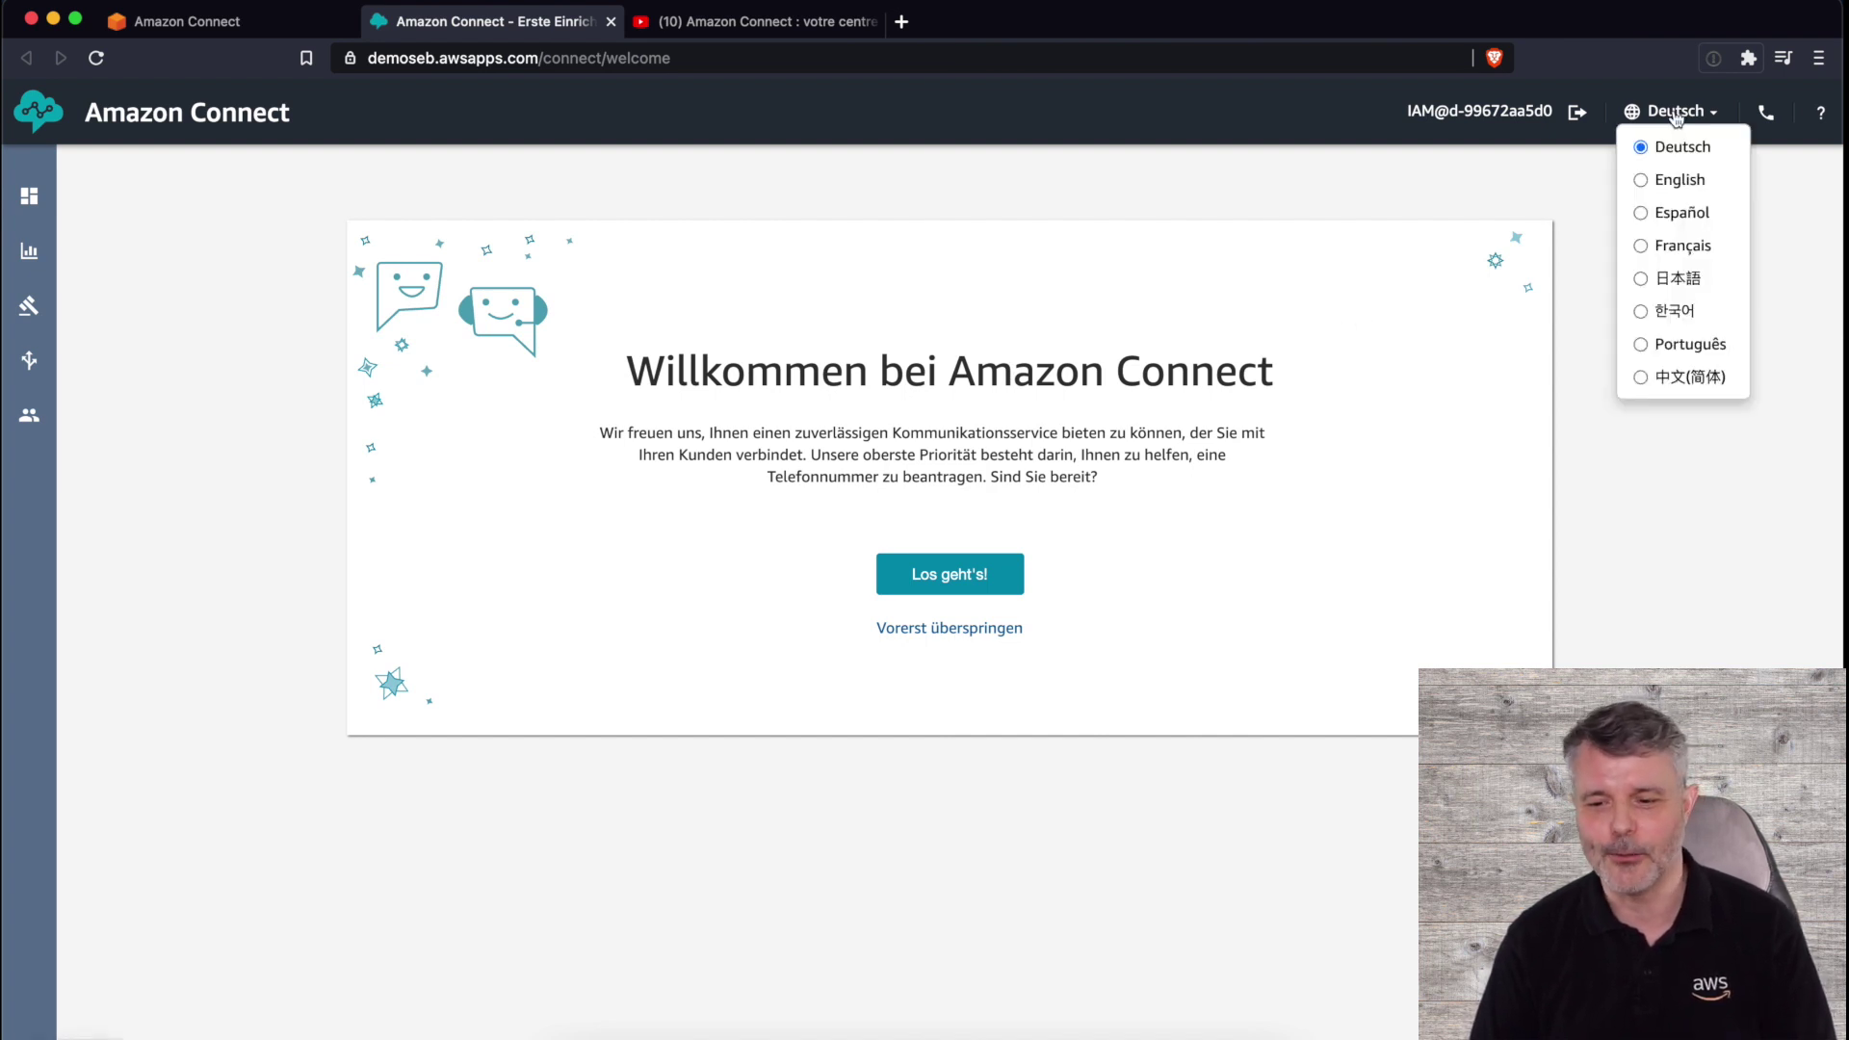
pyautogui.click(1680, 248)
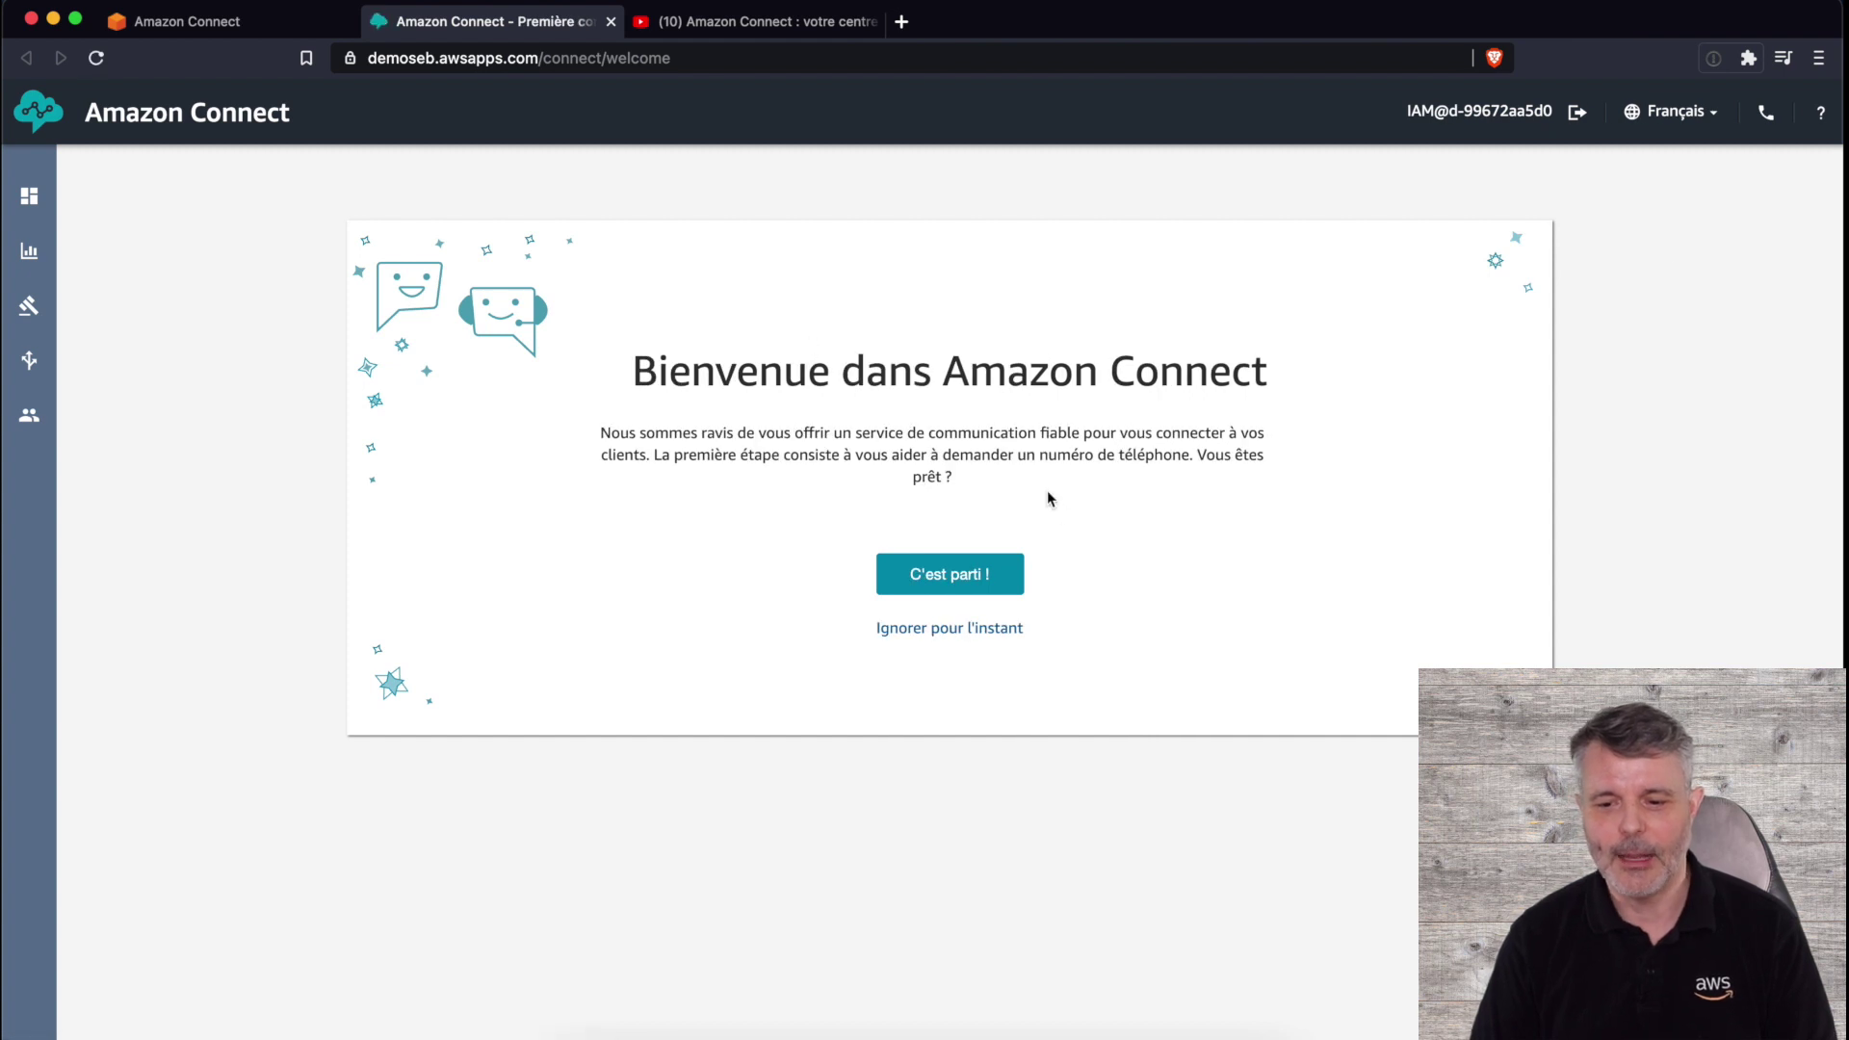
pyautogui.click(953, 586)
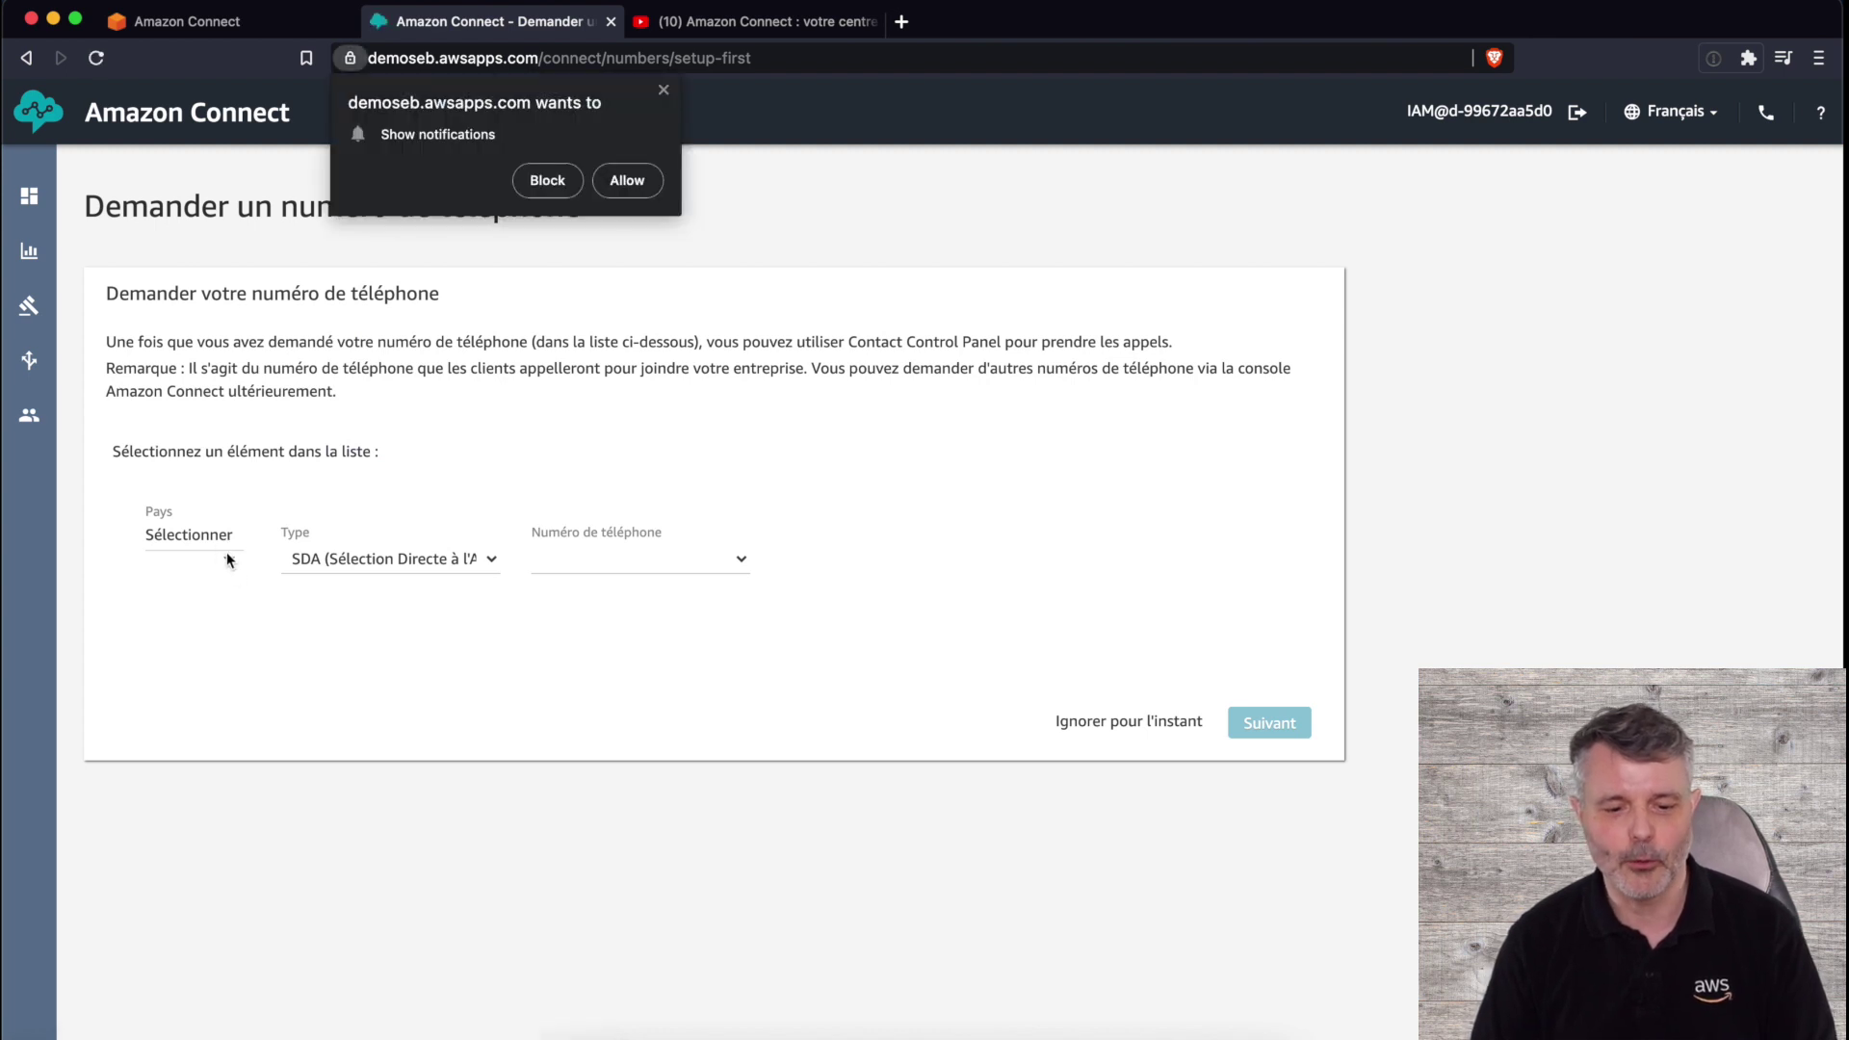
# - Allow notifications and claim a France toll-free number (Numéro d'appel gratuit)
pyautogui.click(627, 180)
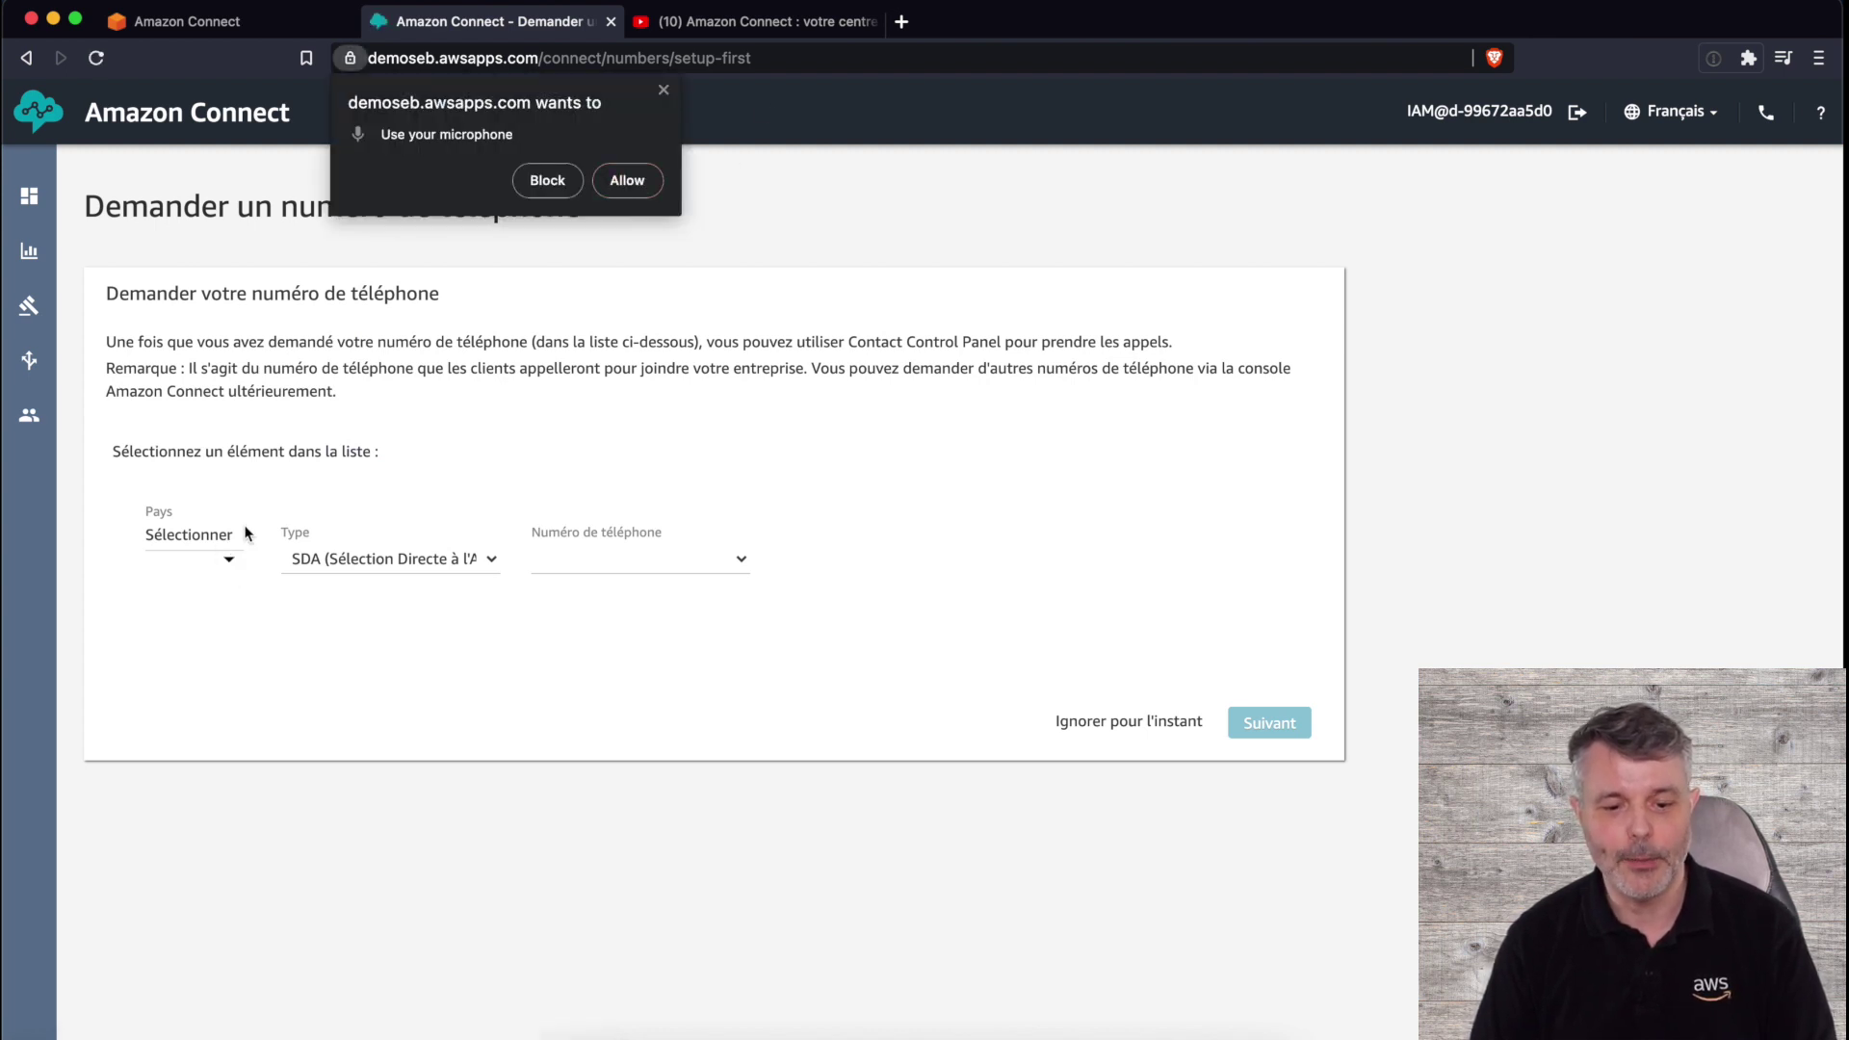
pyautogui.click(230, 564)
pyautogui.scroll(-3, 248, 655)
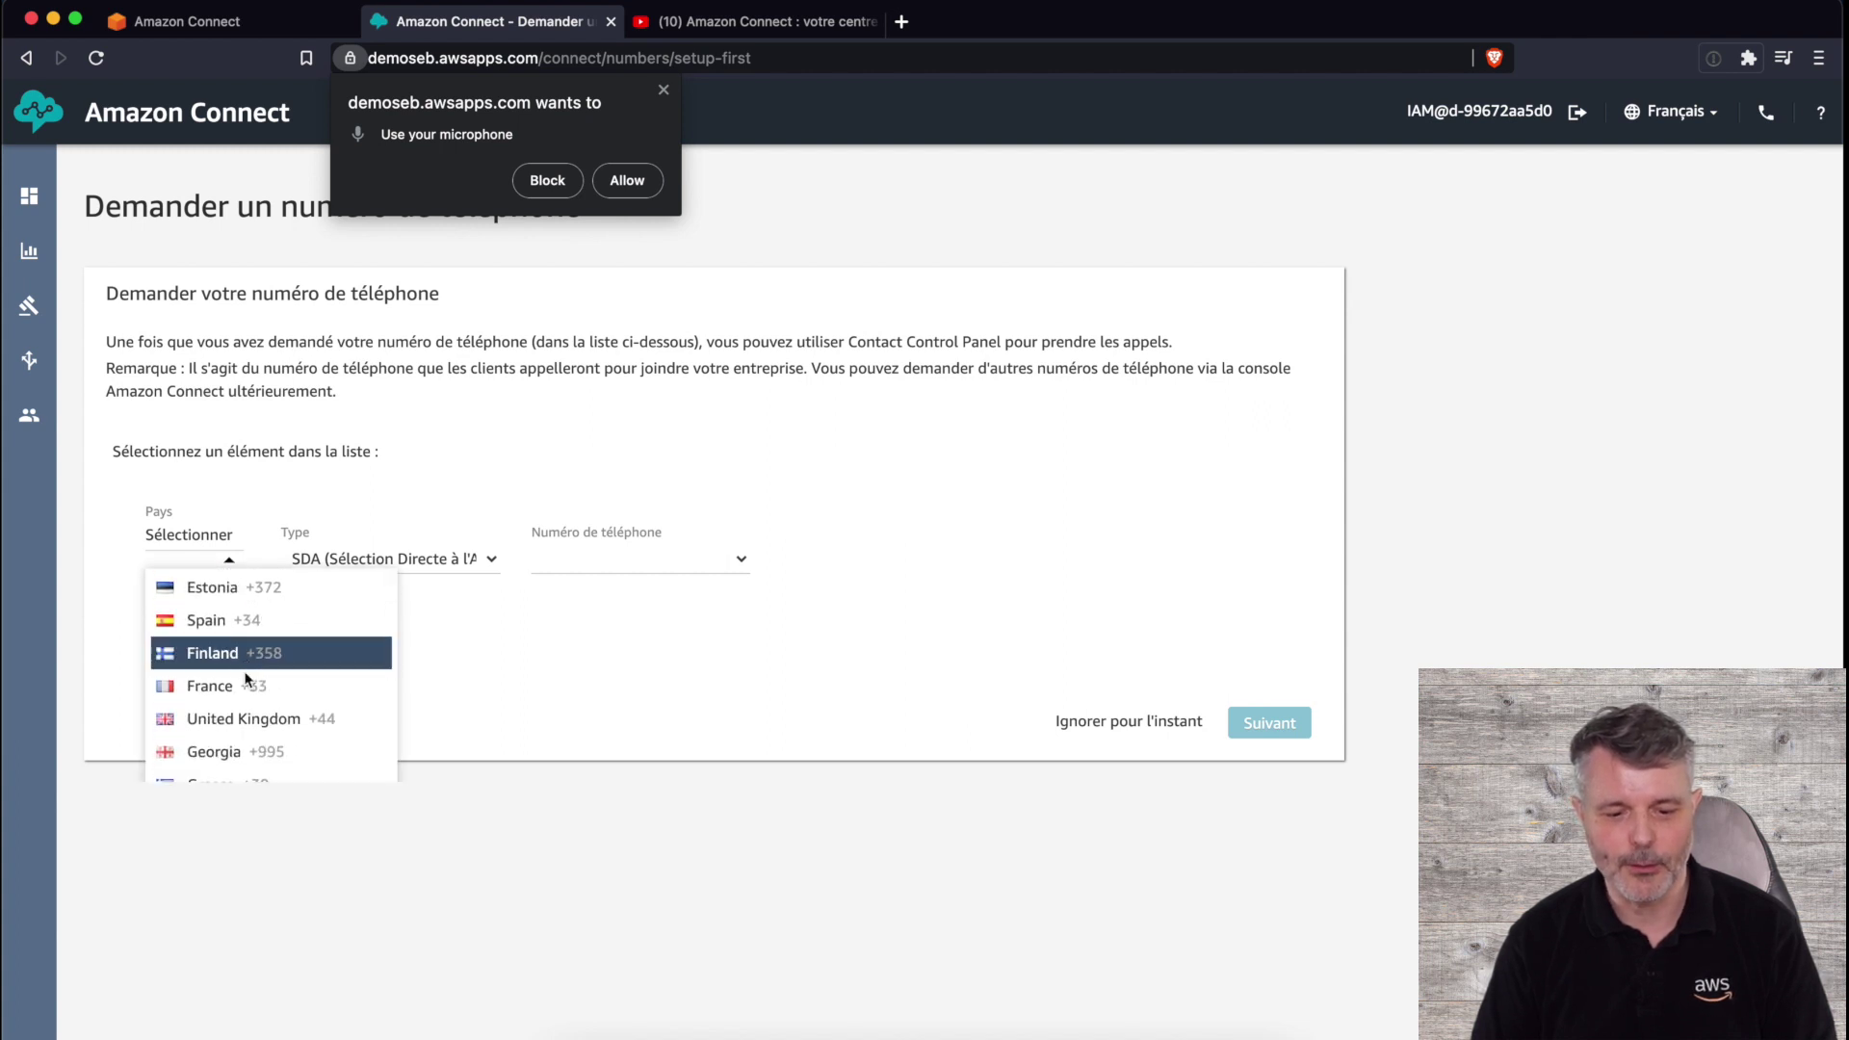
pyautogui.click(249, 686)
pyautogui.click(425, 537)
pyautogui.click(413, 565)
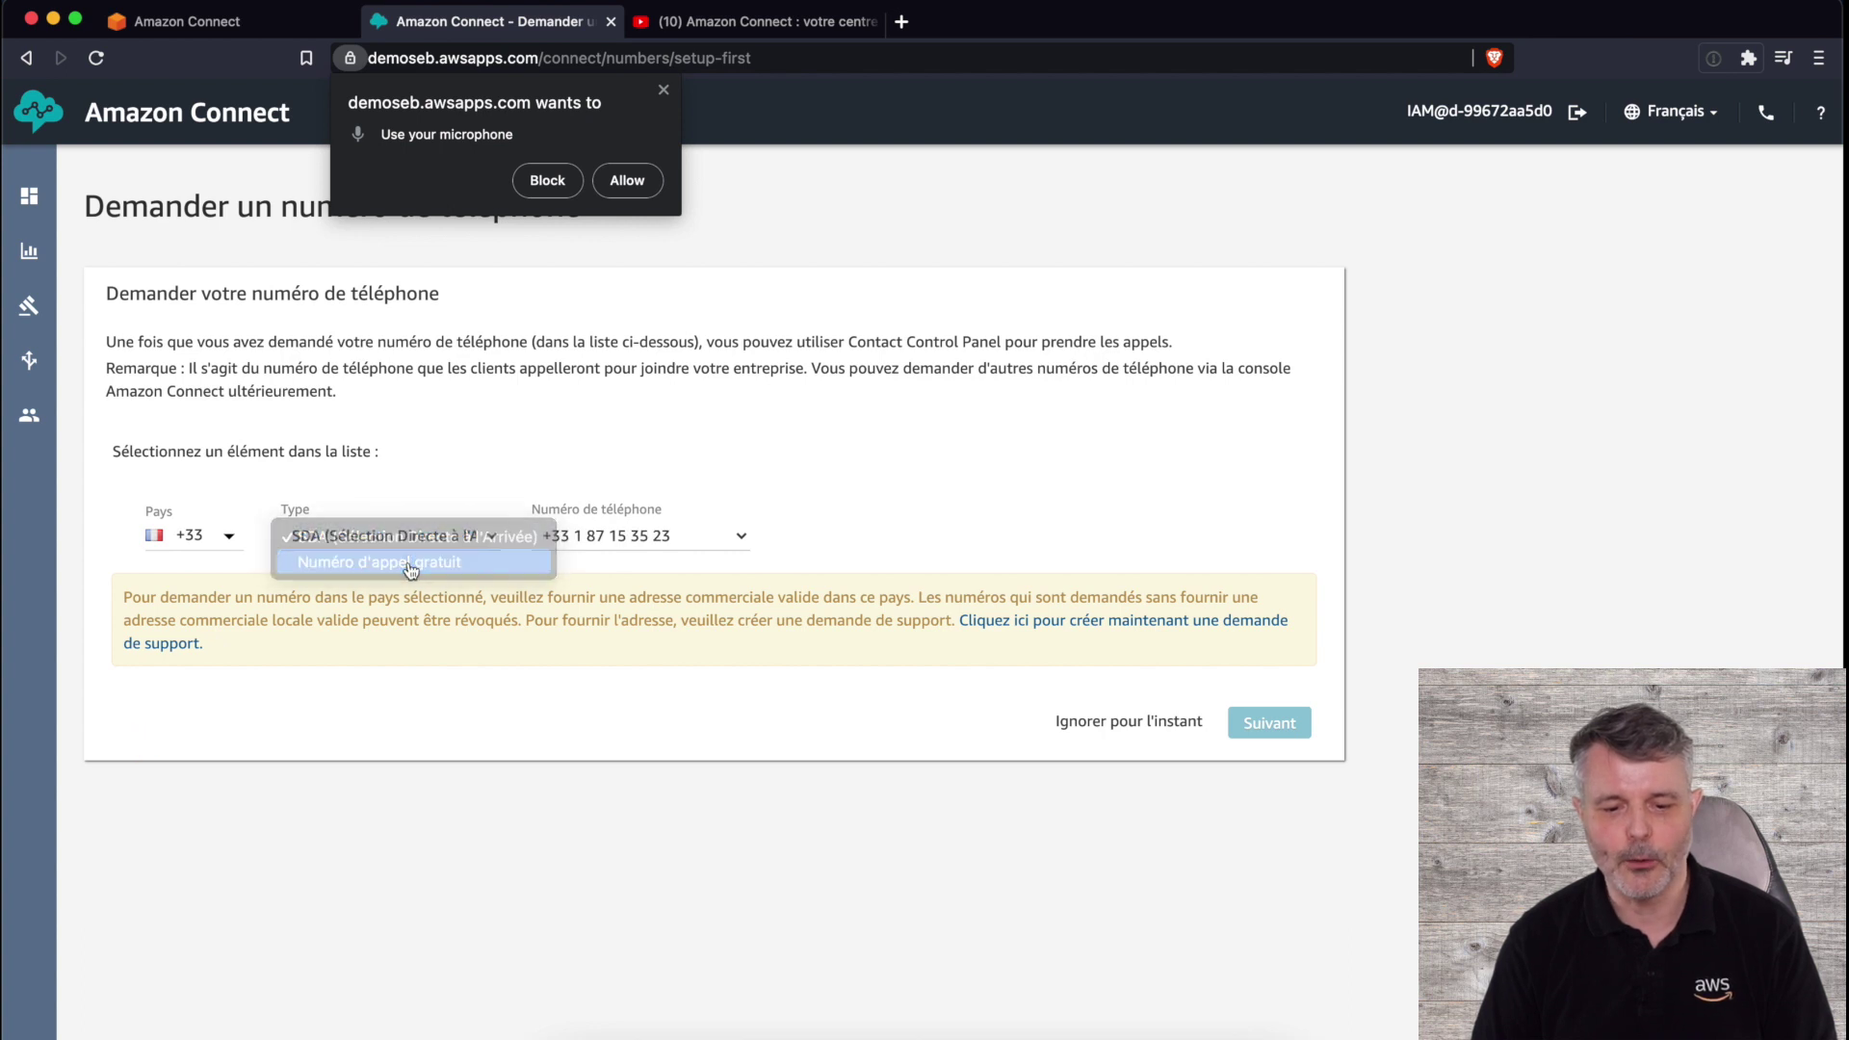
pyautogui.click(592, 542)
pyautogui.click(617, 665)
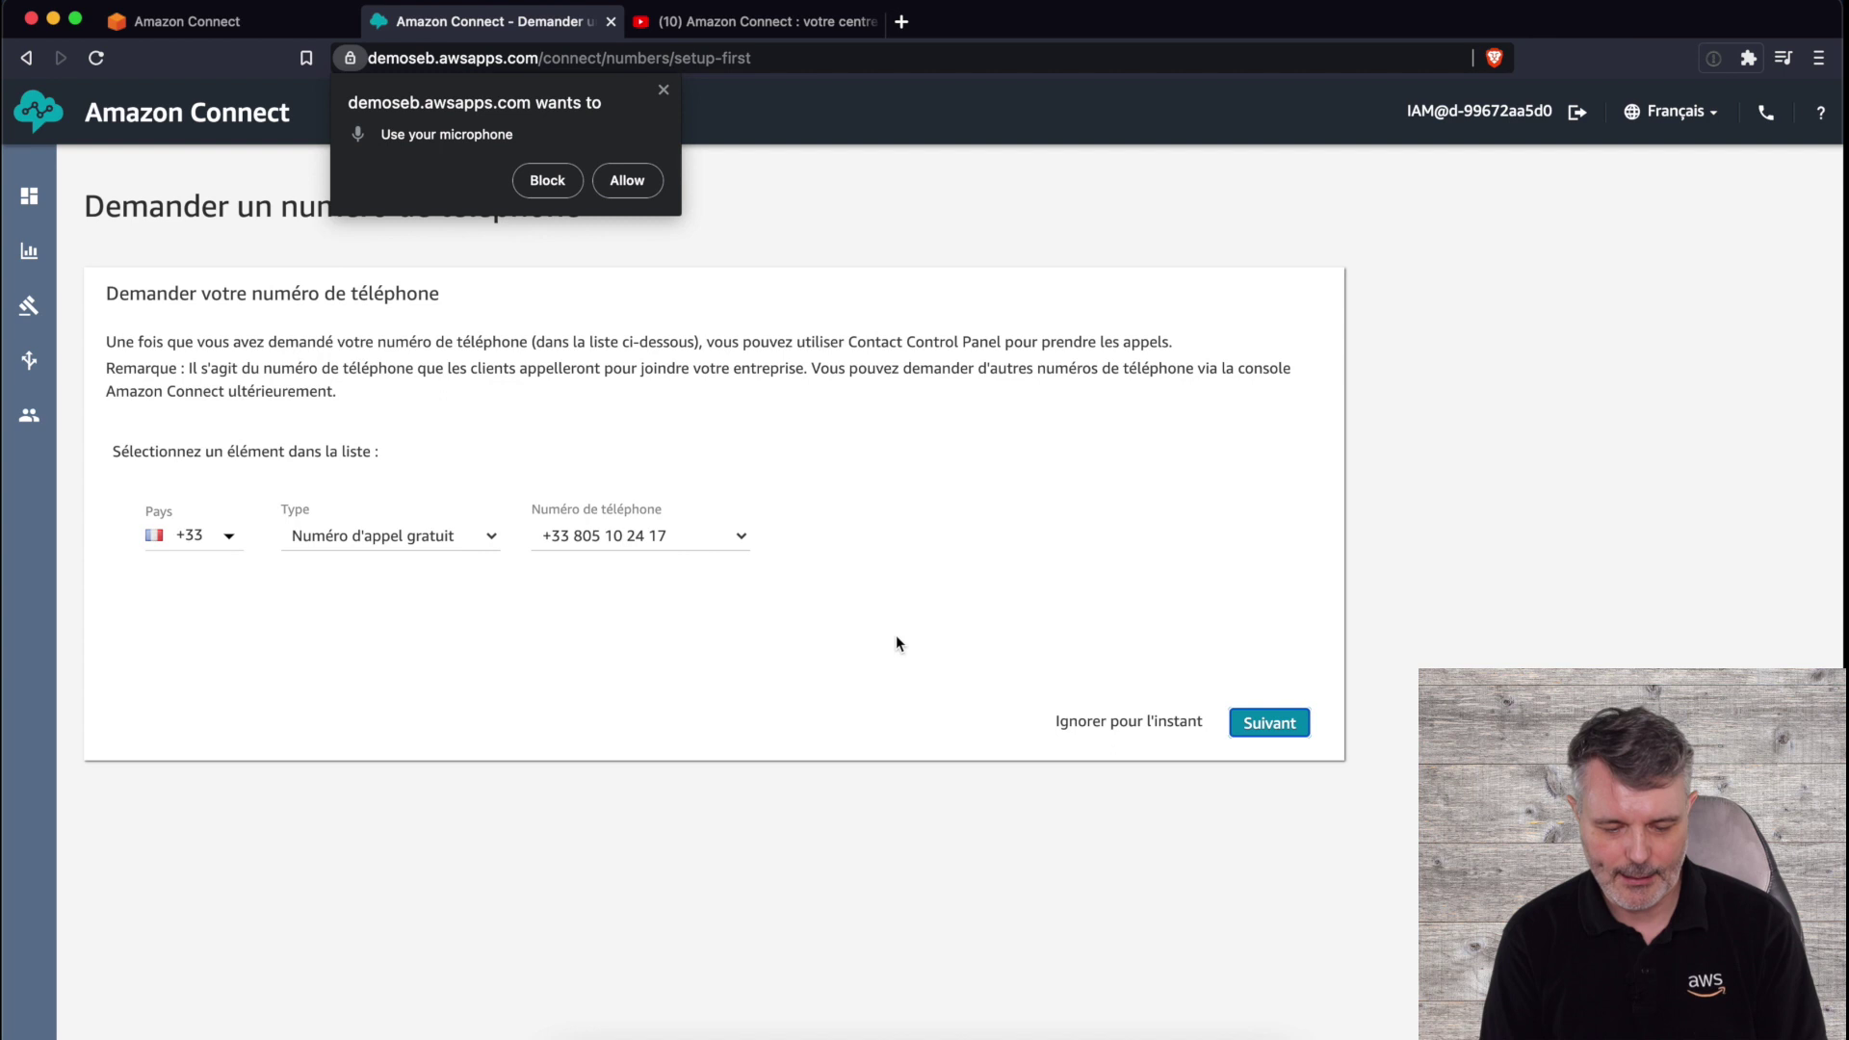
pyautogui.click(1301, 727)
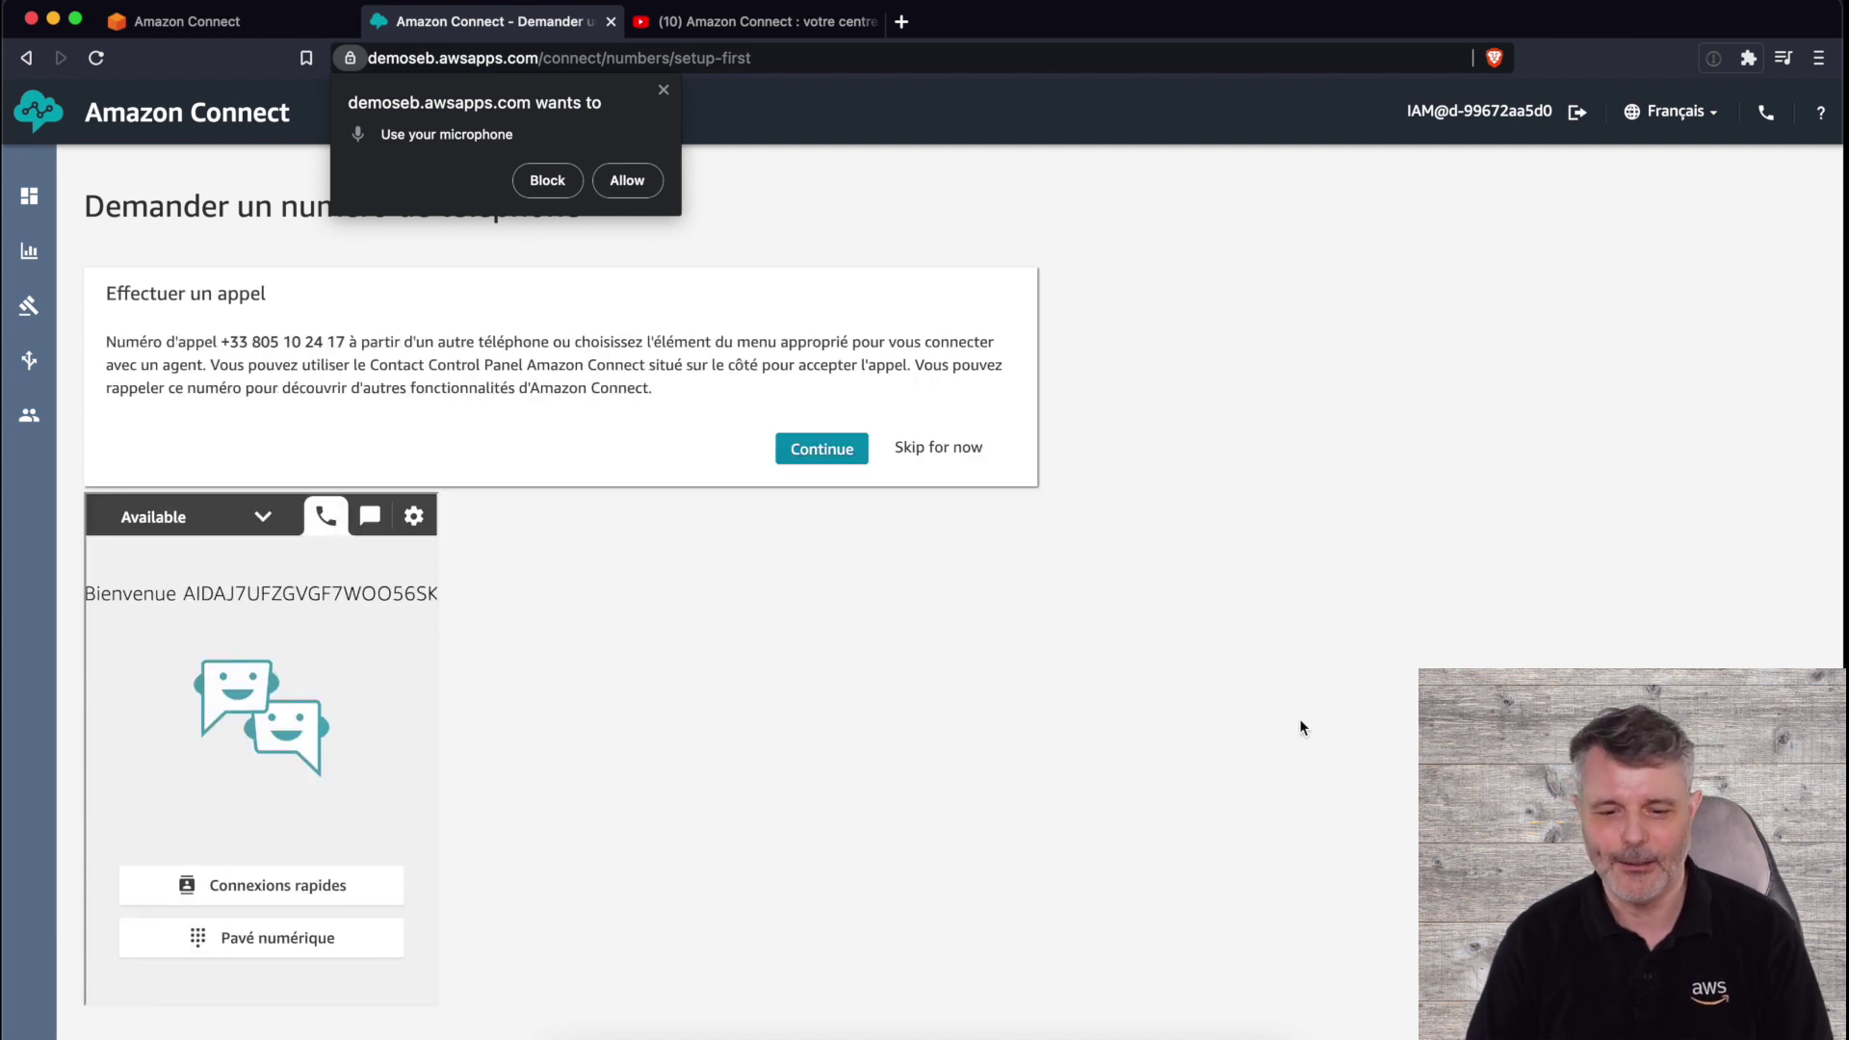
# - Allow microphone access, finish setup, and go to user management from the Users menu
pyautogui.click(621, 182)
pyautogui.click(820, 454)
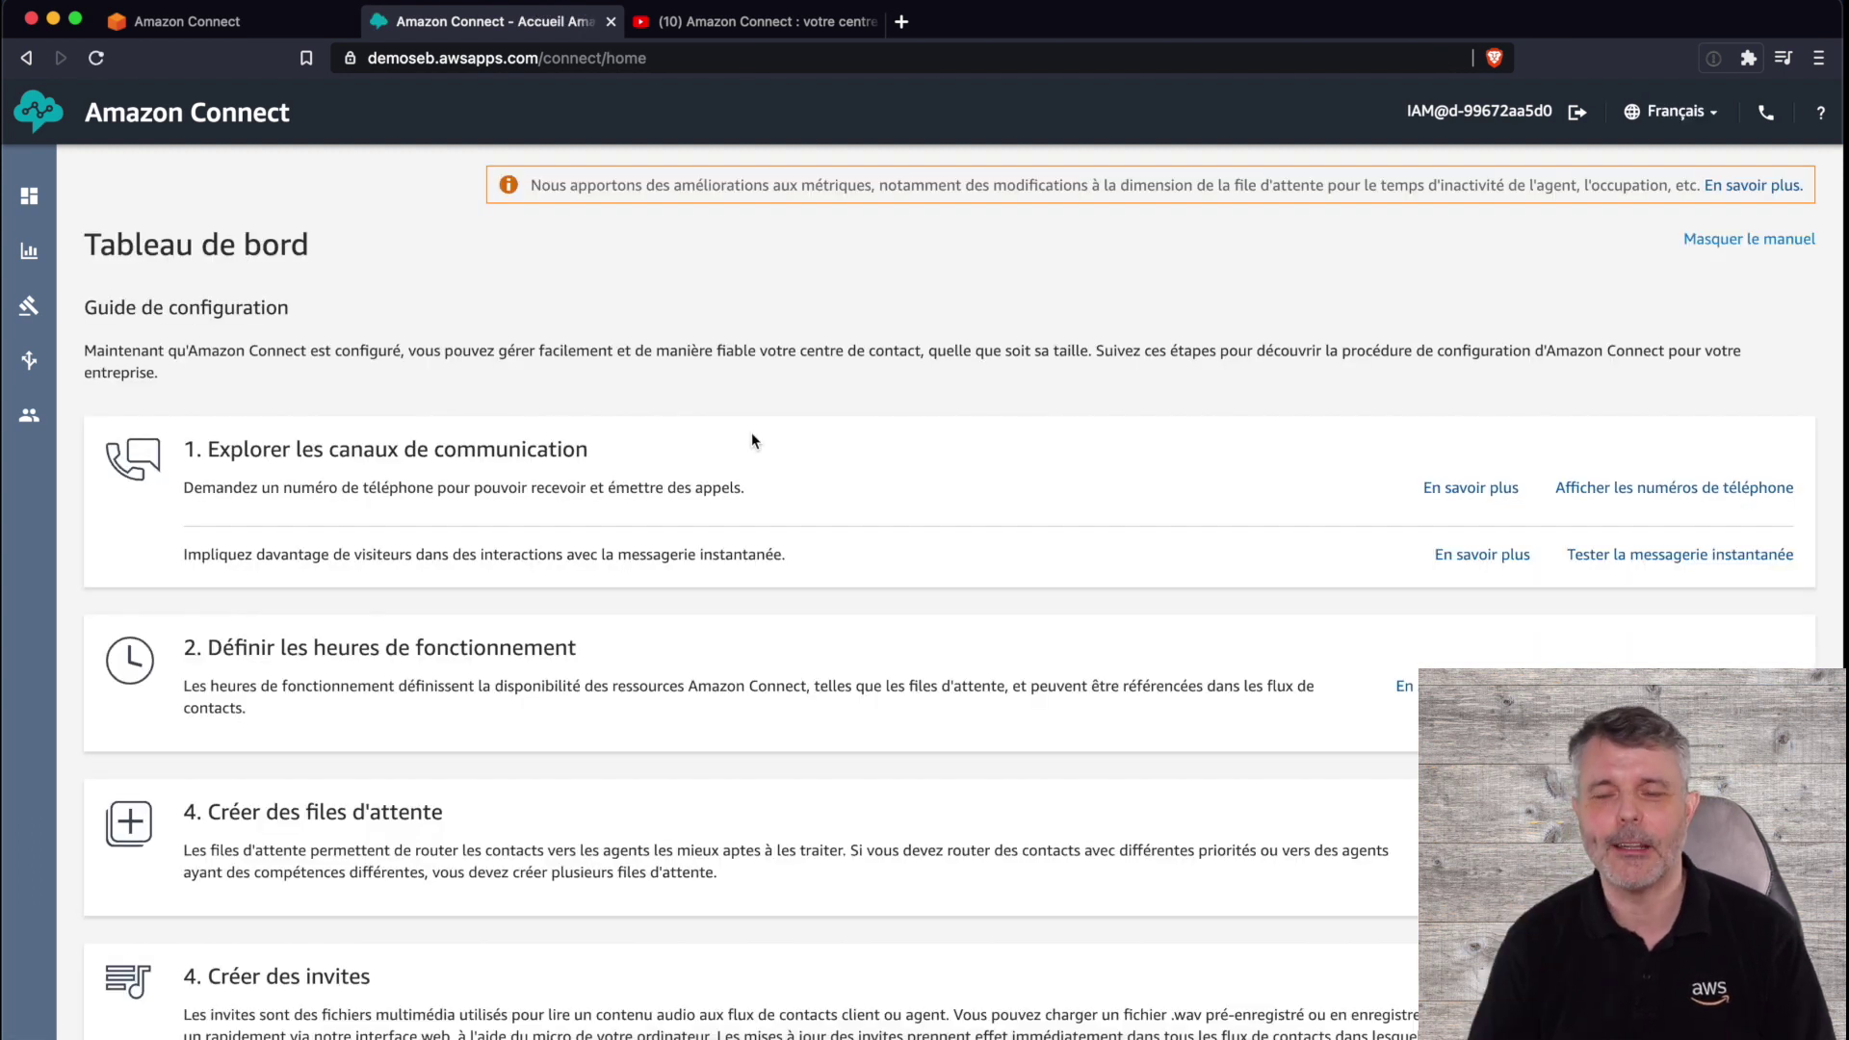
pyautogui.moveTo(27, 423)
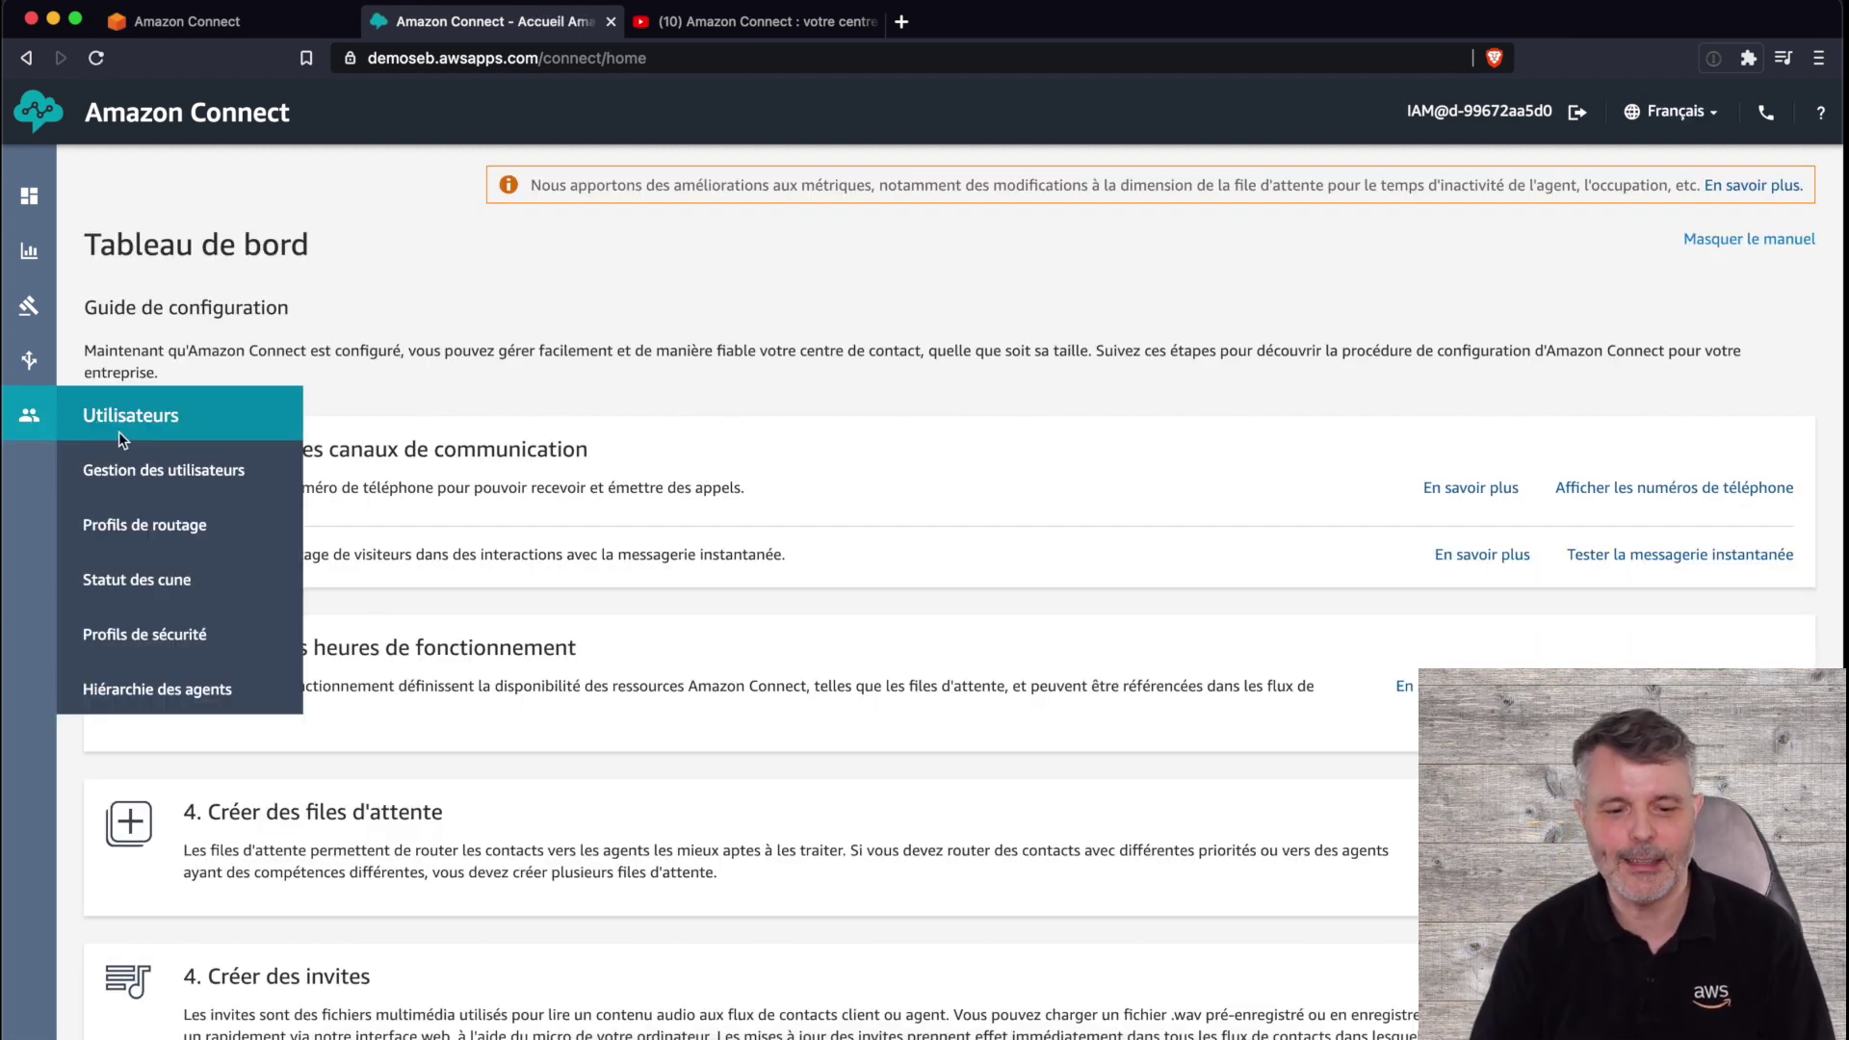
pyautogui.click(178, 478)
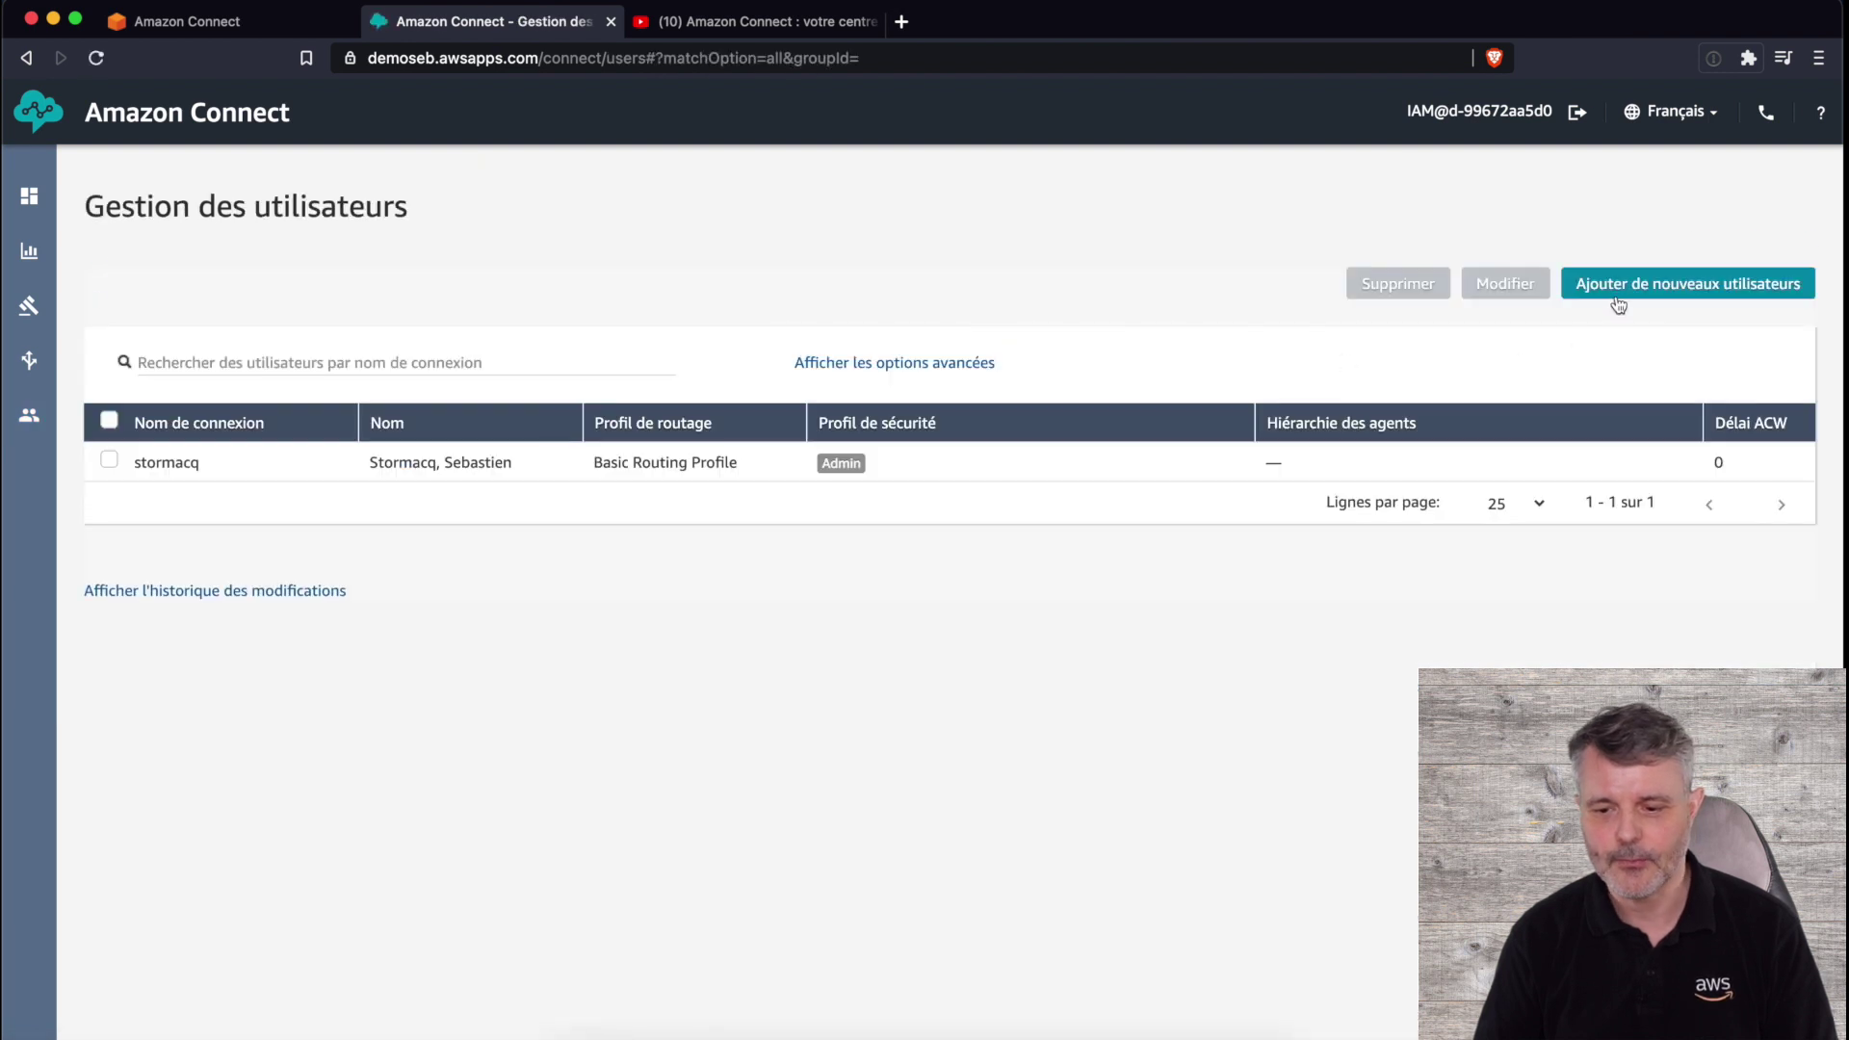
# - Start a new user and enter placeholder first and last names with login 'operateur'
pyautogui.click(1625, 289)
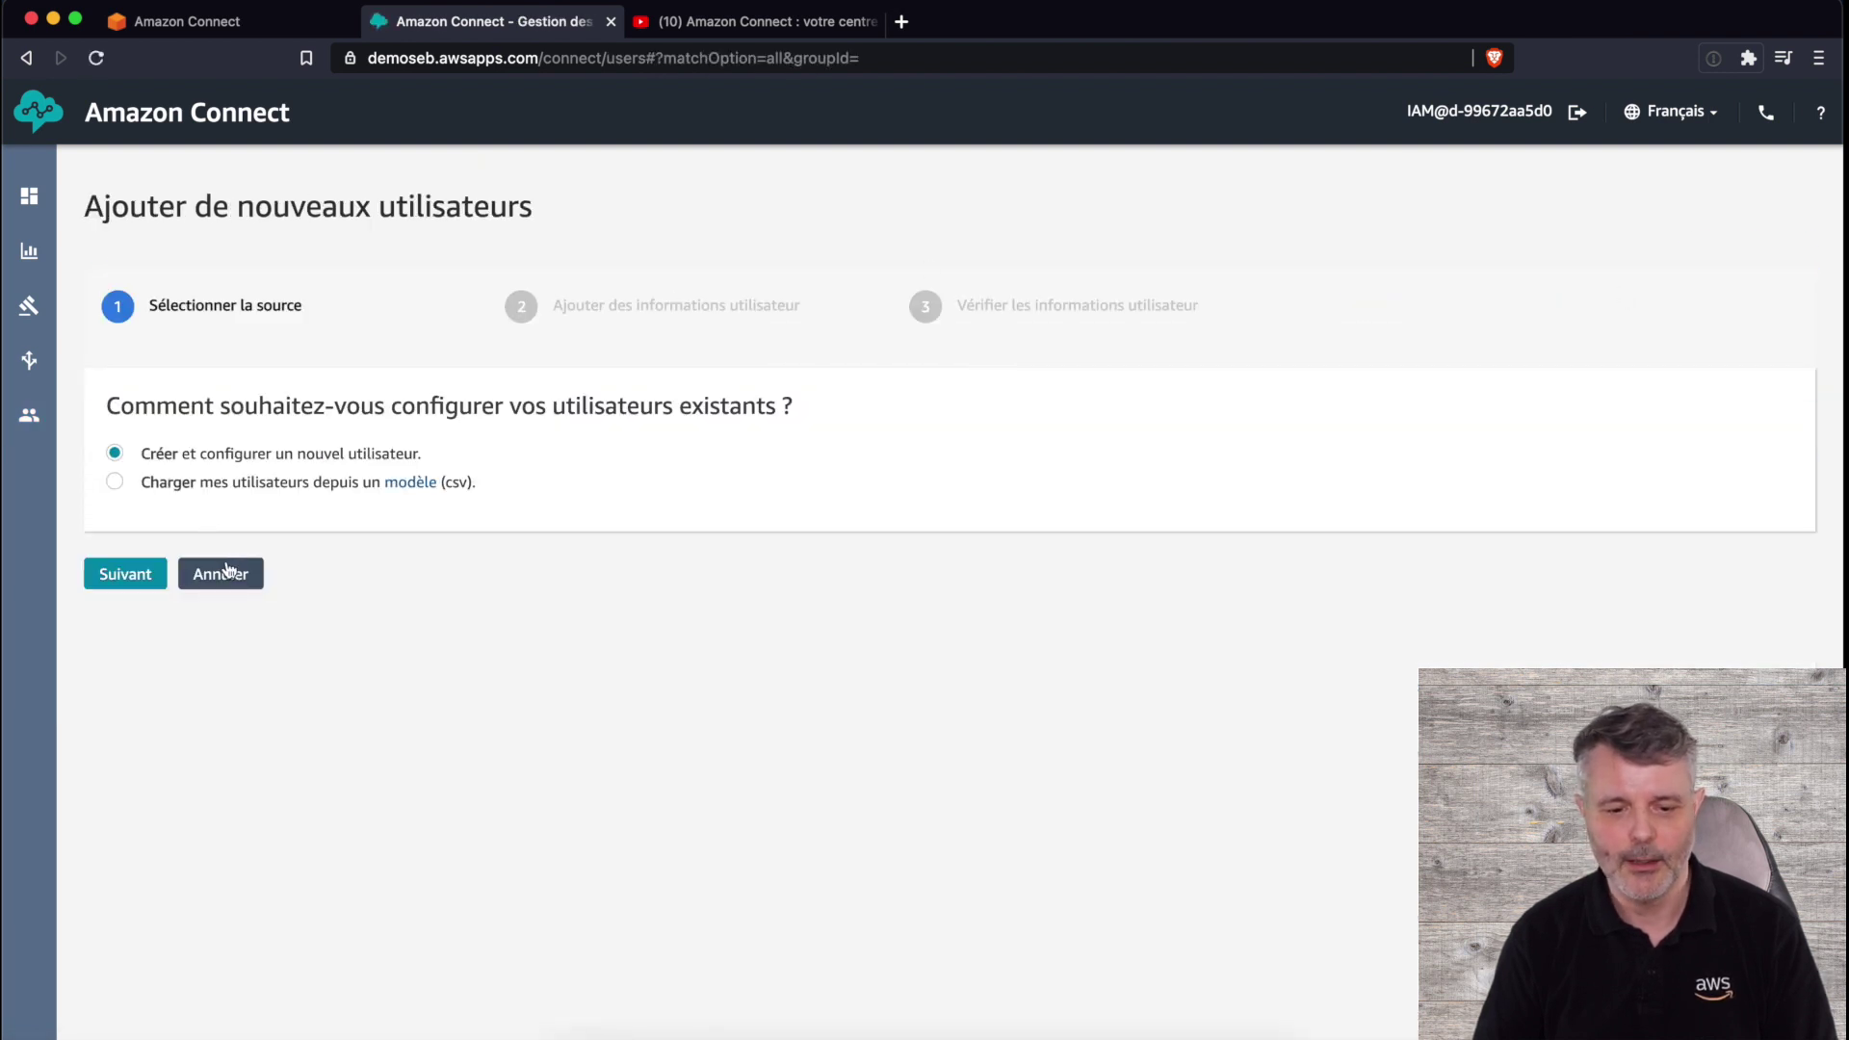
pyautogui.click(131, 577)
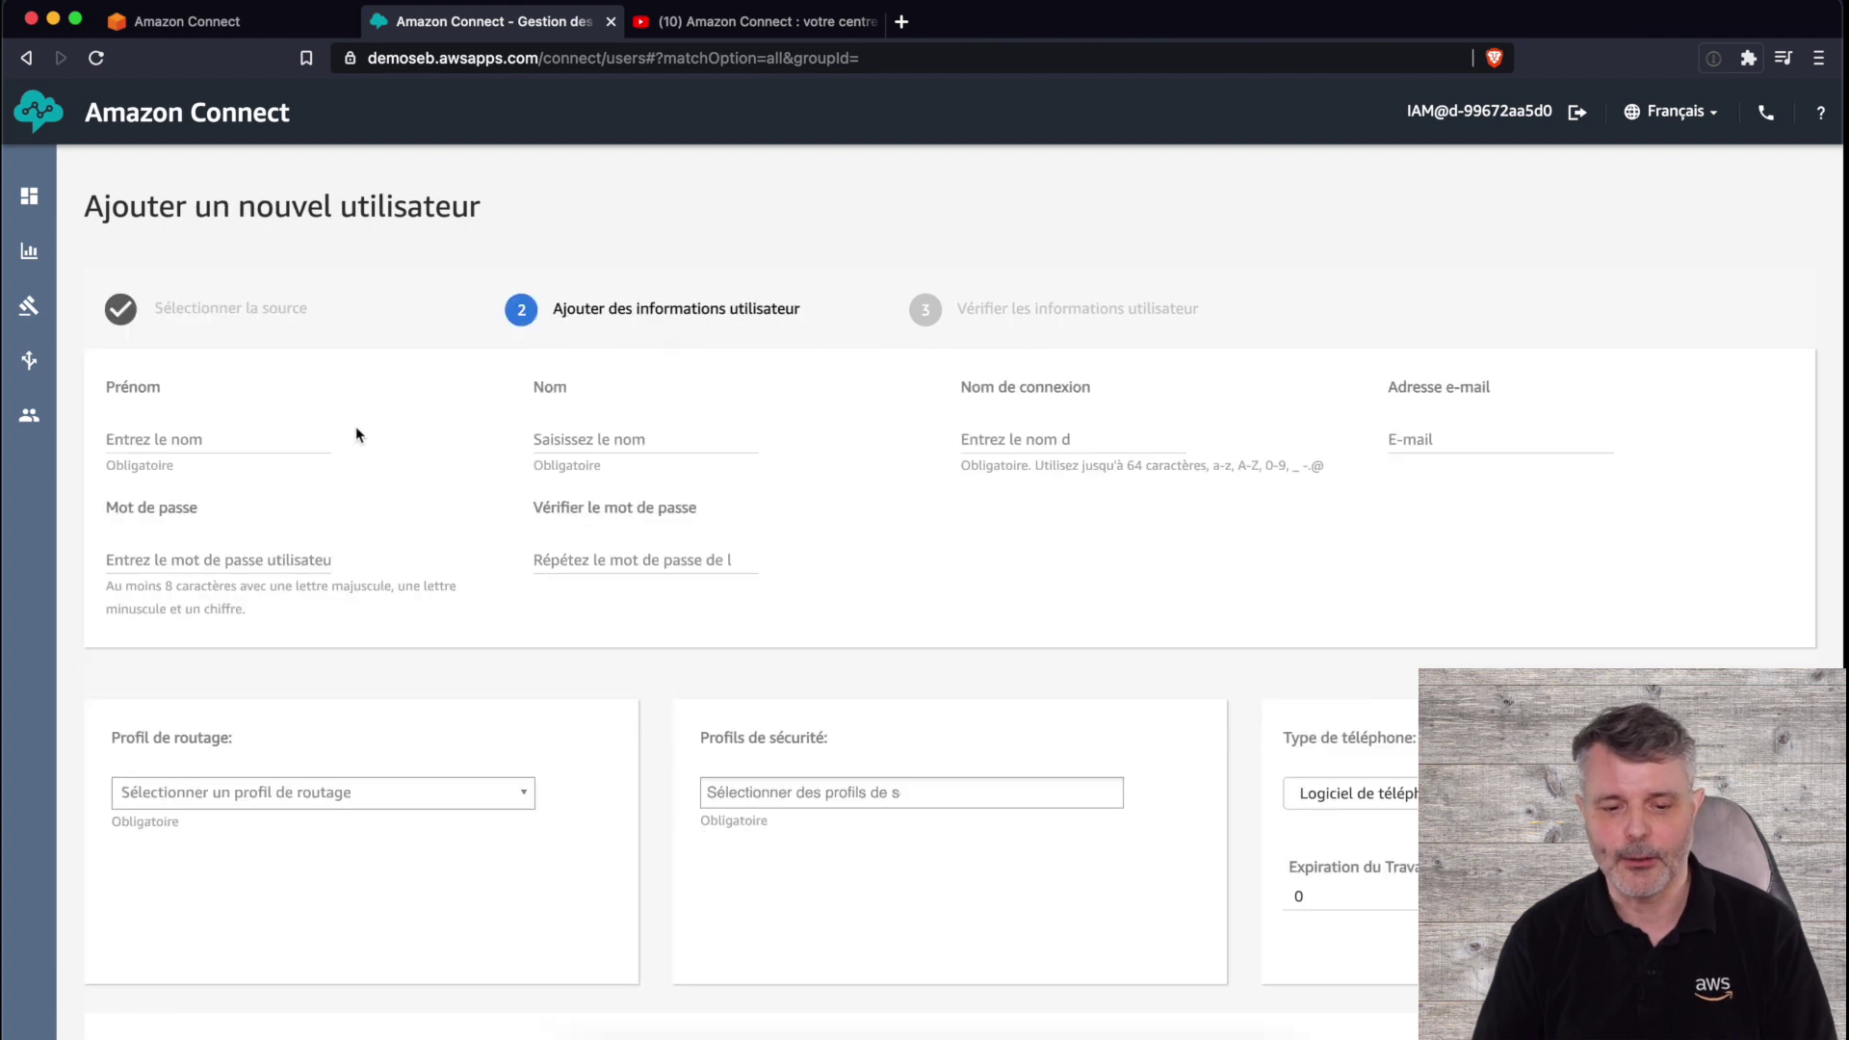
pyautogui.click(158, 443)
pyautogui.write('Op')
pyautogui.press('Tab')
pyautogui.write('Op')
pyautogui.press('Tab')
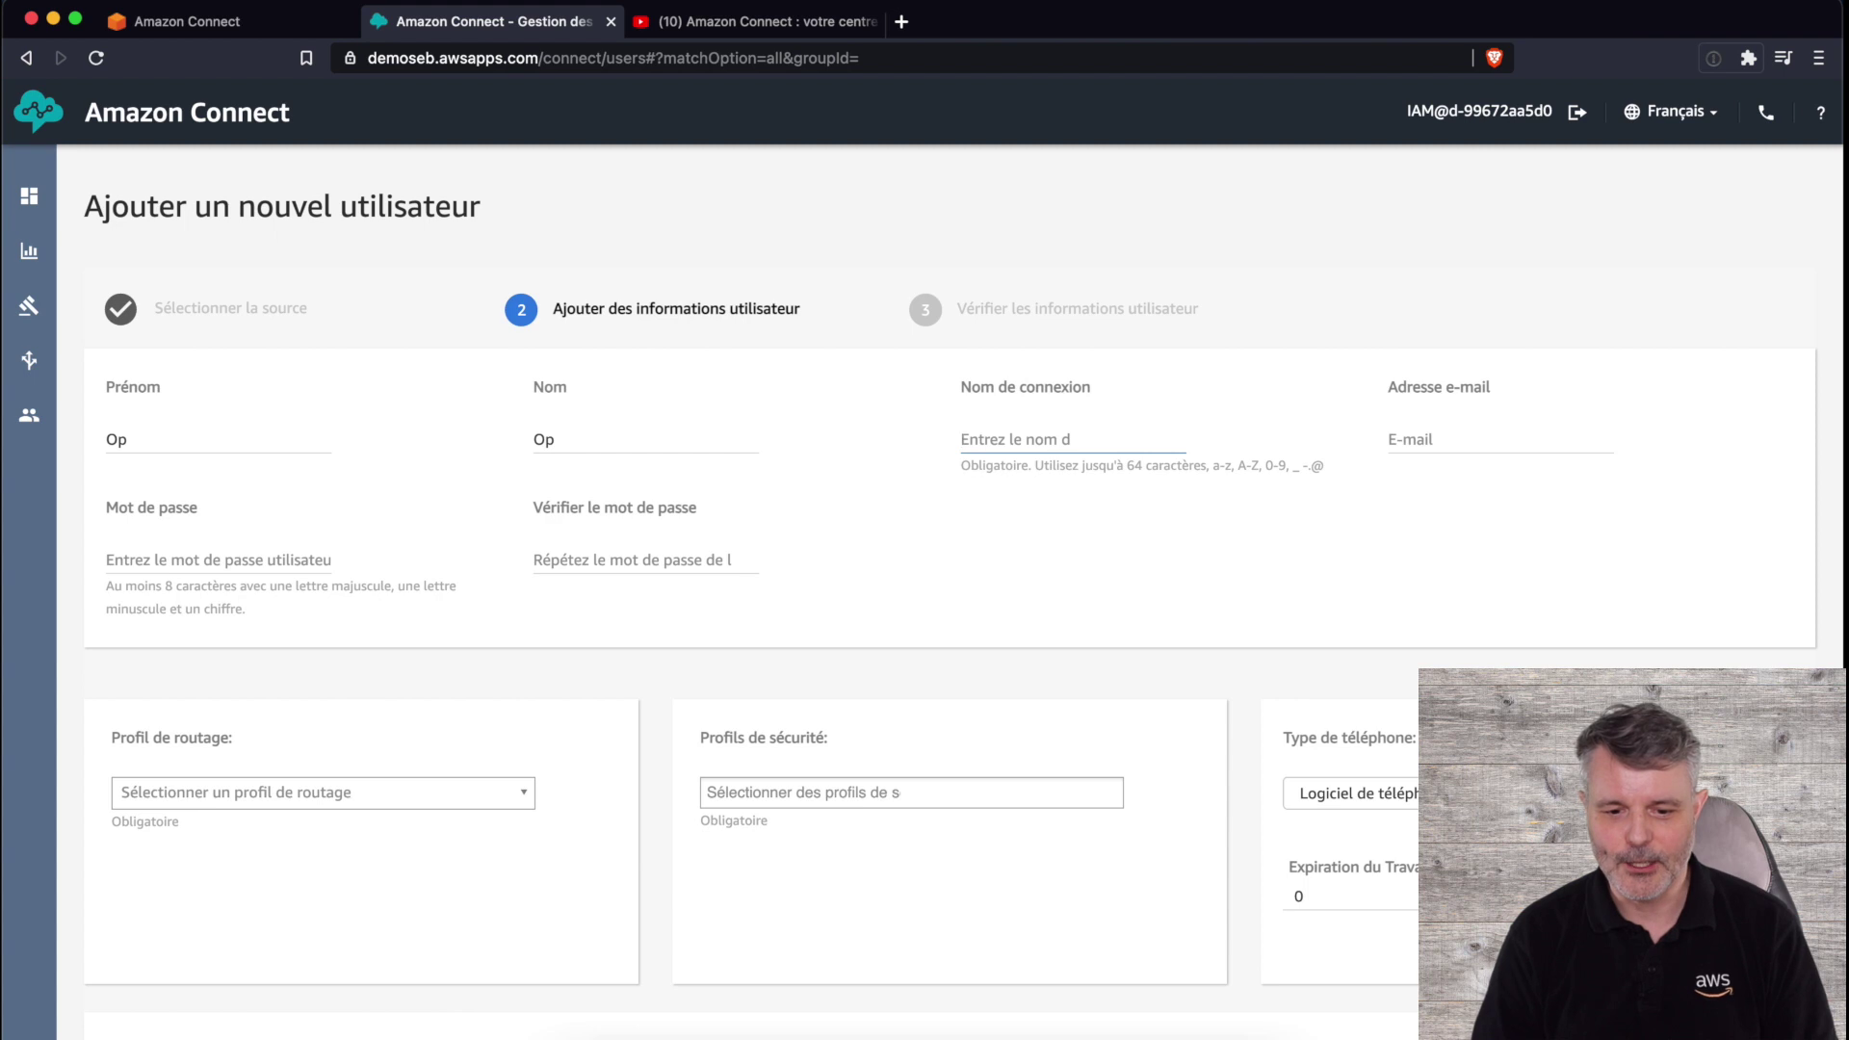
pyautogui.write('operateur')
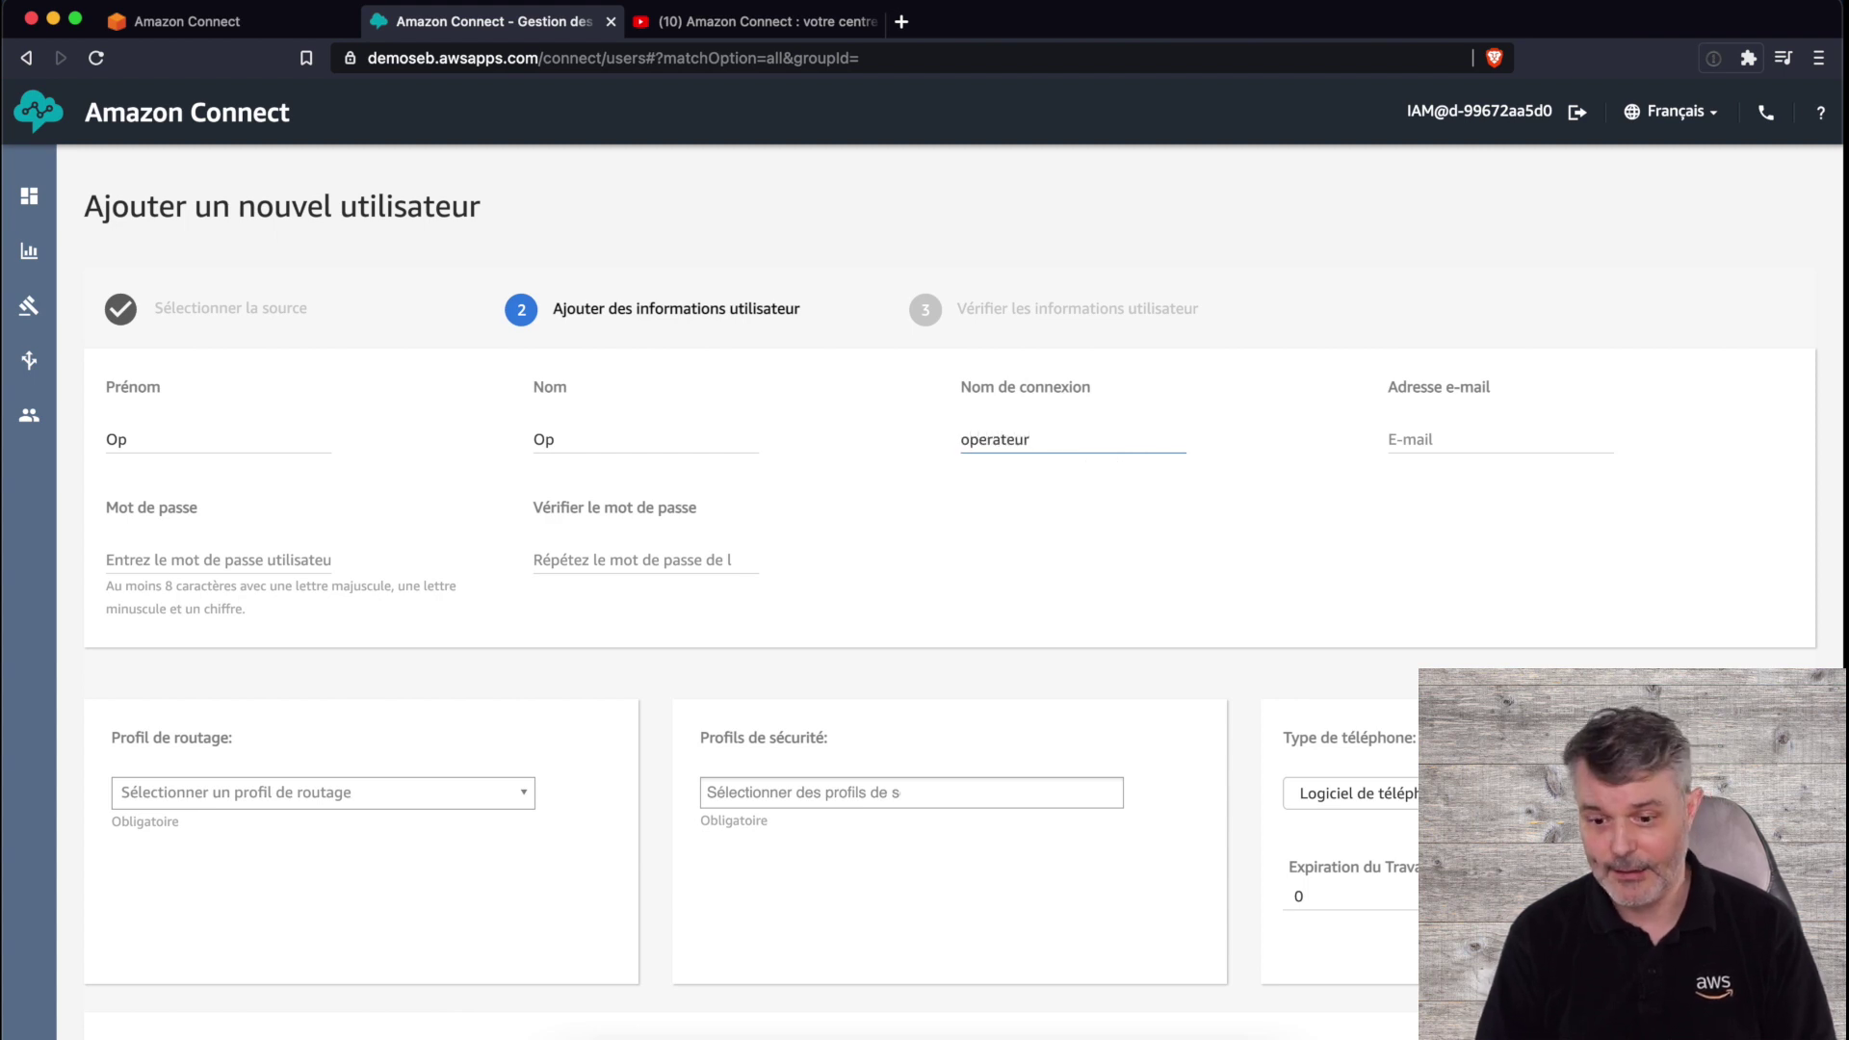
# - Add the new user's e-mail address and set and confirm their password
pyautogui.press('Tab')
pyautogui.write('operateur@')
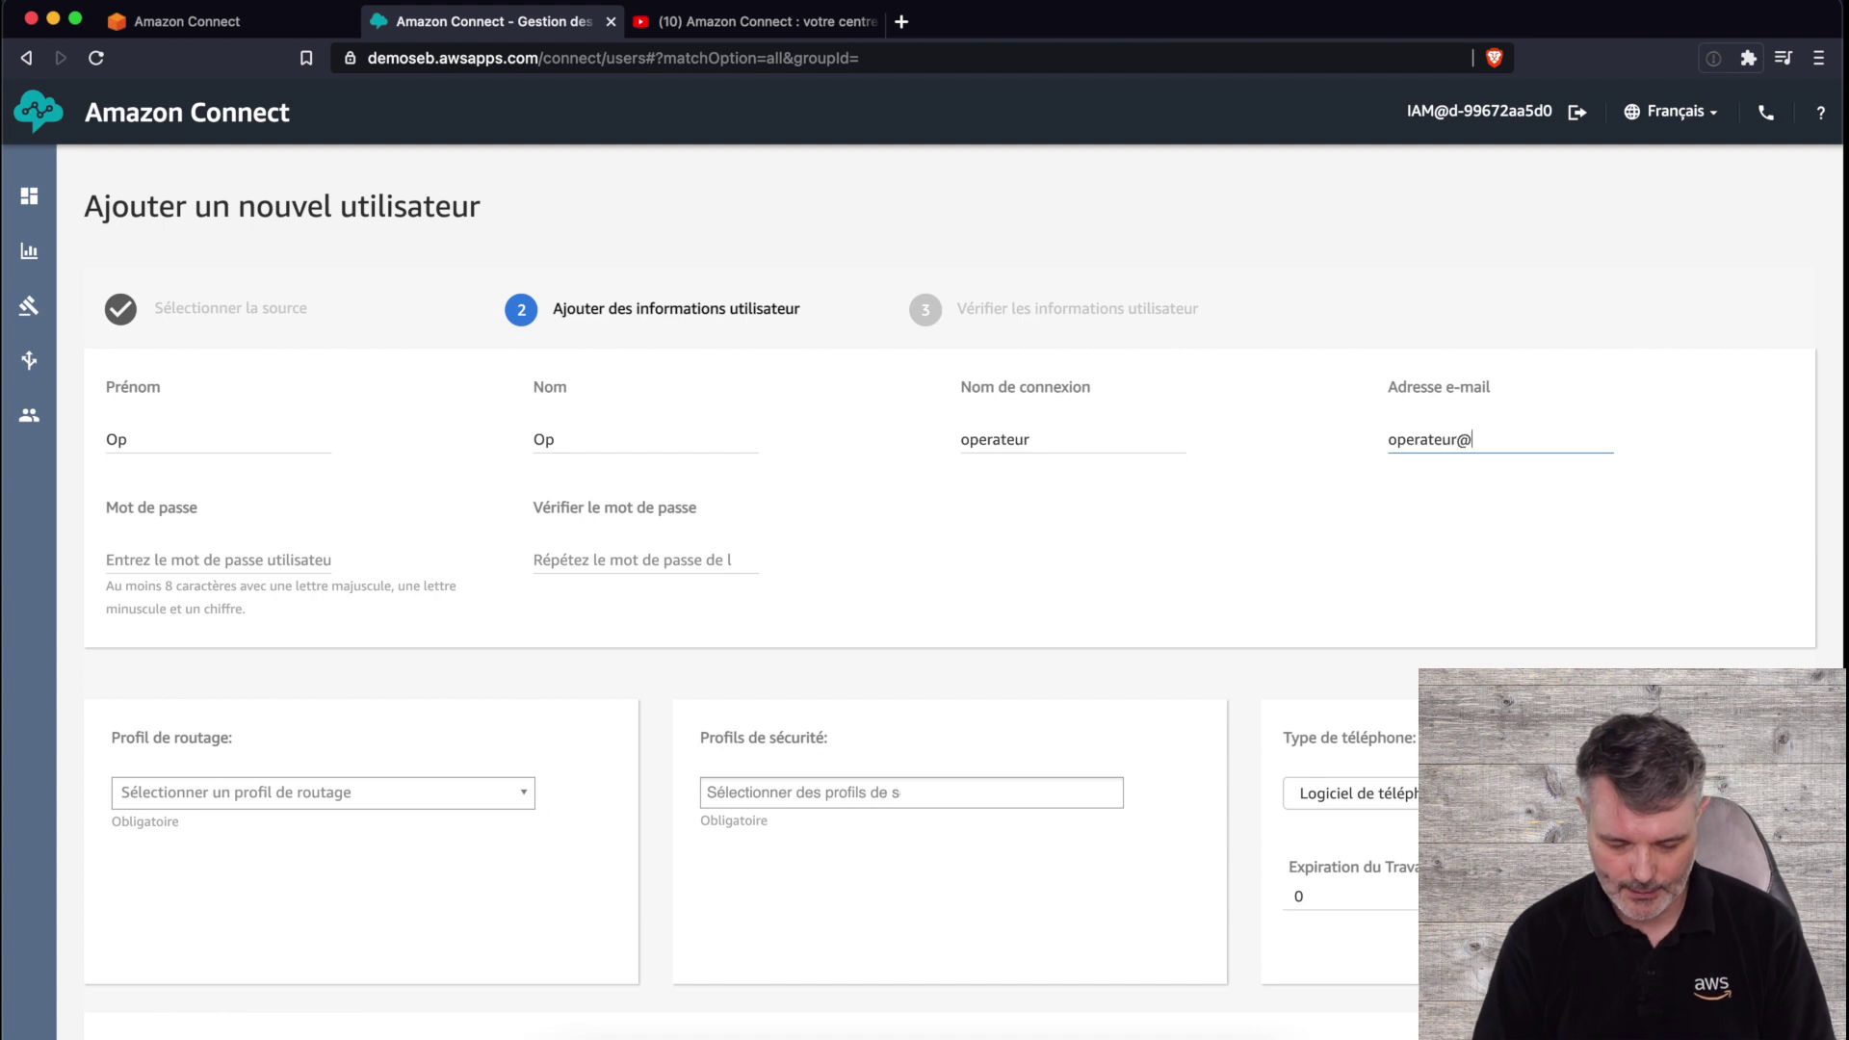
pyautogui.write('domaine.fr')
pyautogui.press('Tab')
pyautogui.write('•••••••••')
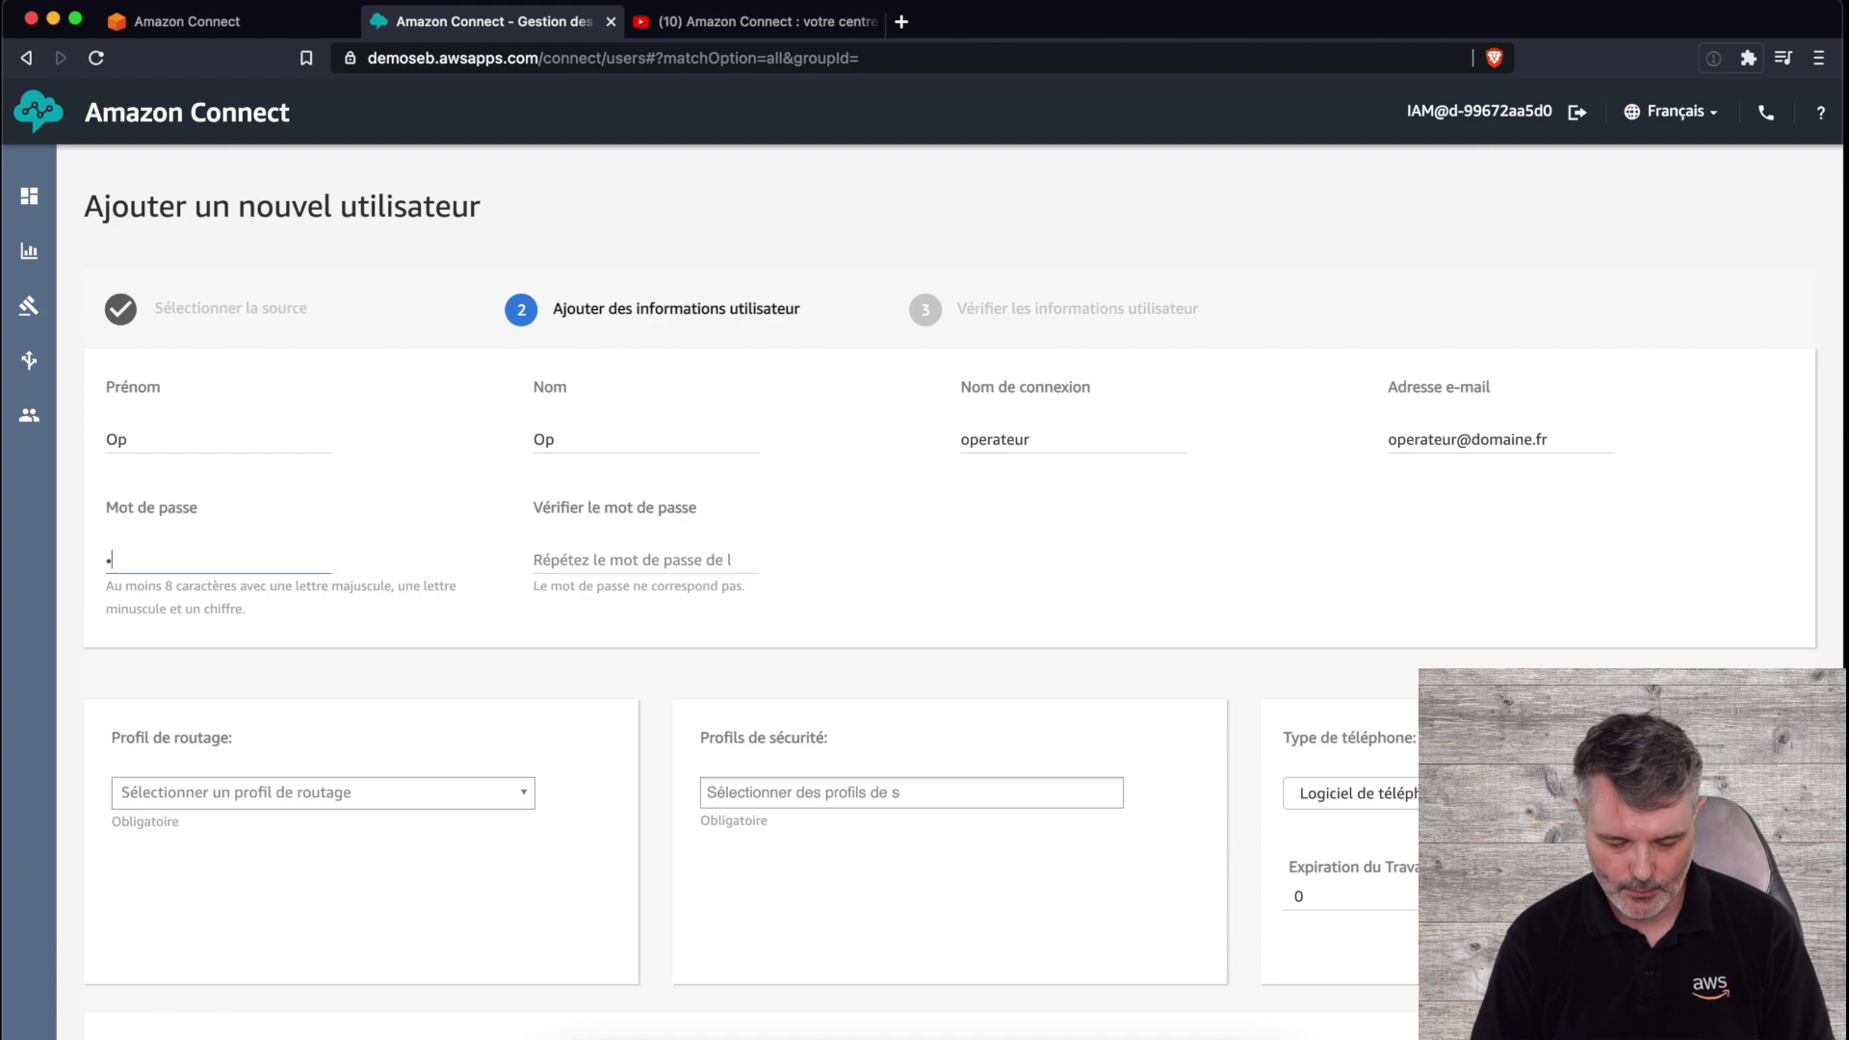
pyautogui.press('Tab')
pyautogui.write('•••••••••')
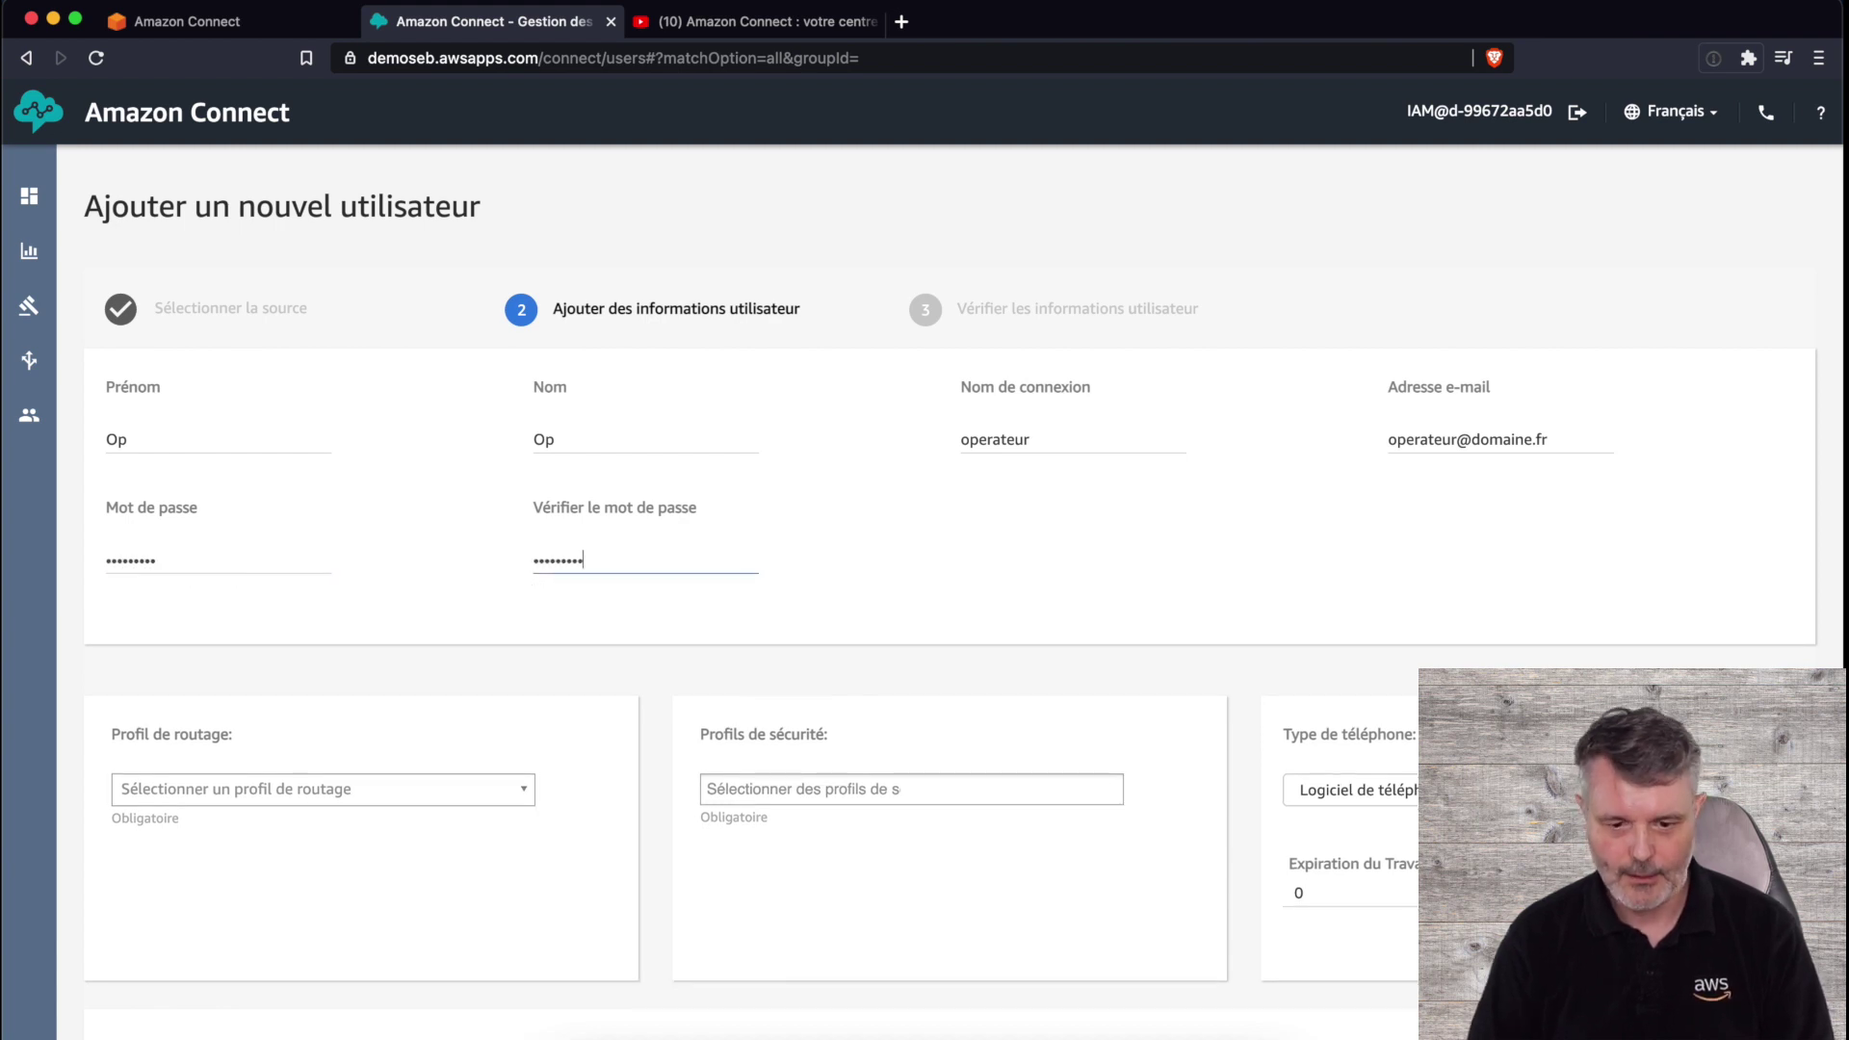
# - Assign Basic Routing Profile and the Agent security profile with softphone, then save for review
pyautogui.scroll(-3, 364, 646)
pyautogui.click(336, 636)
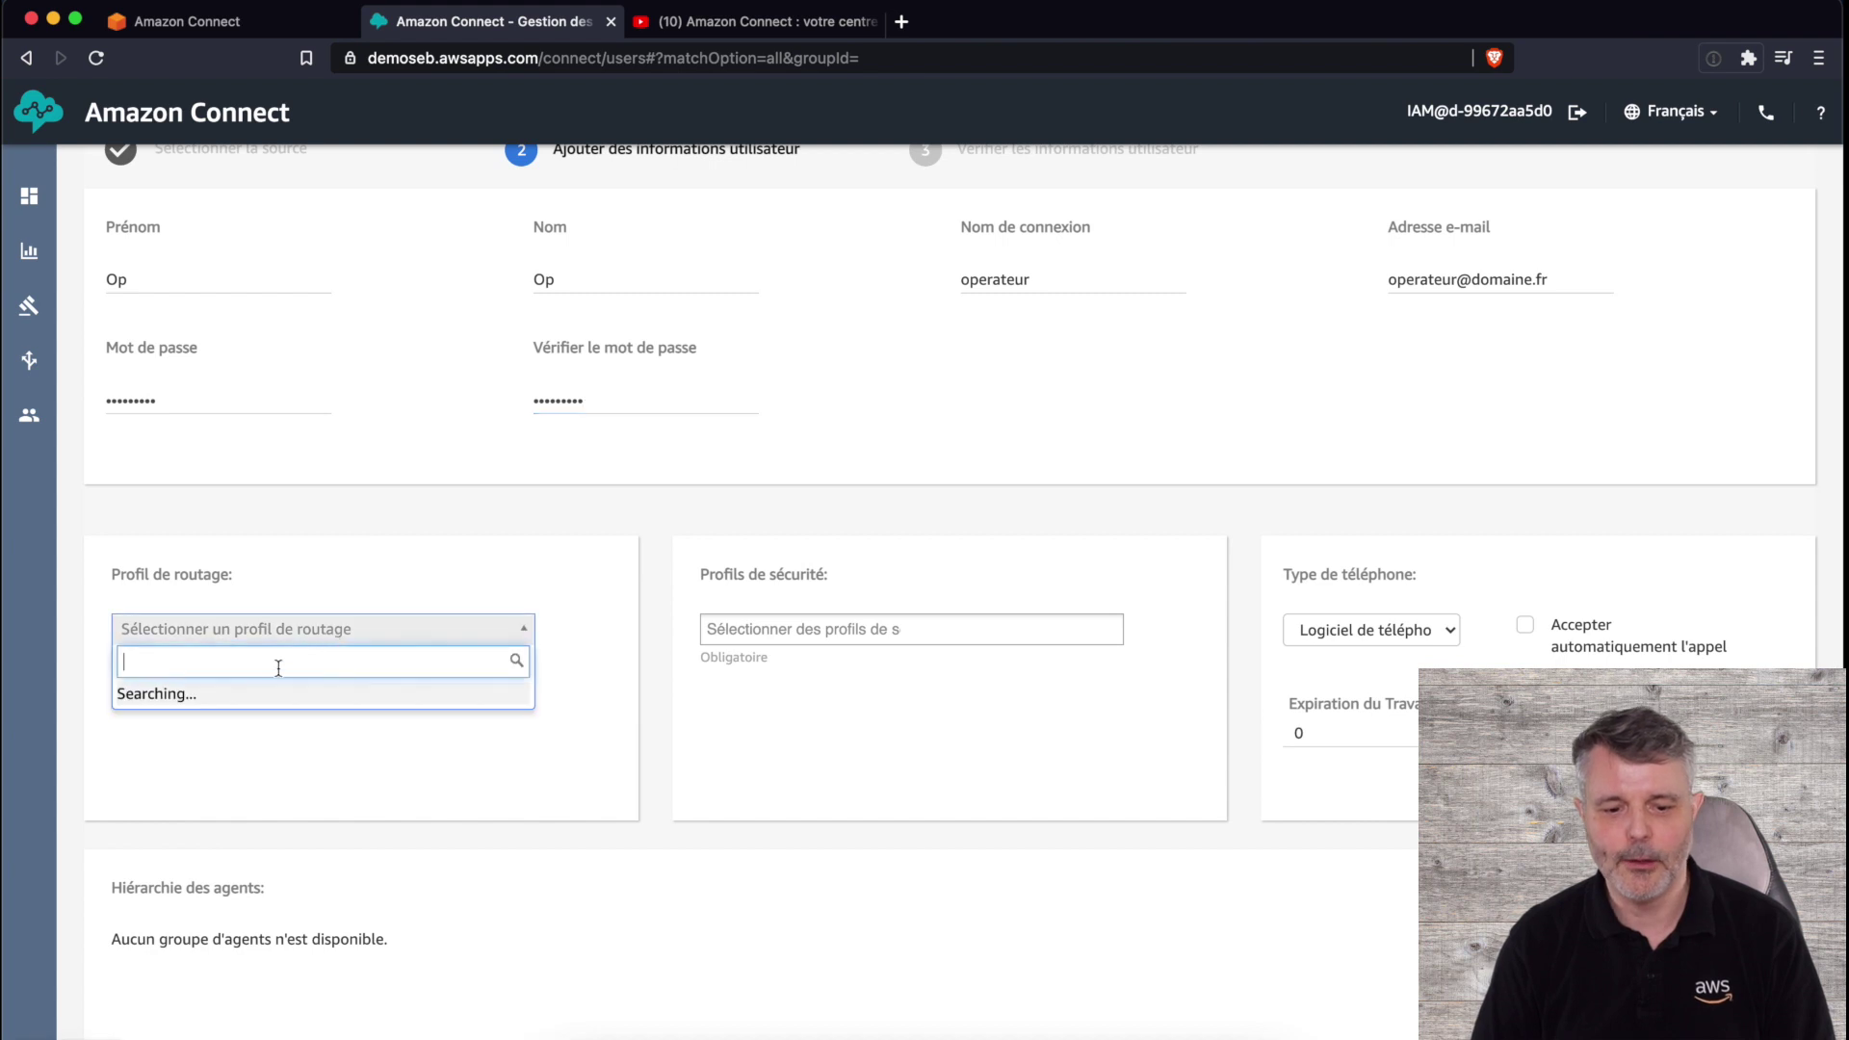
pyautogui.click(273, 695)
pyautogui.click(873, 631)
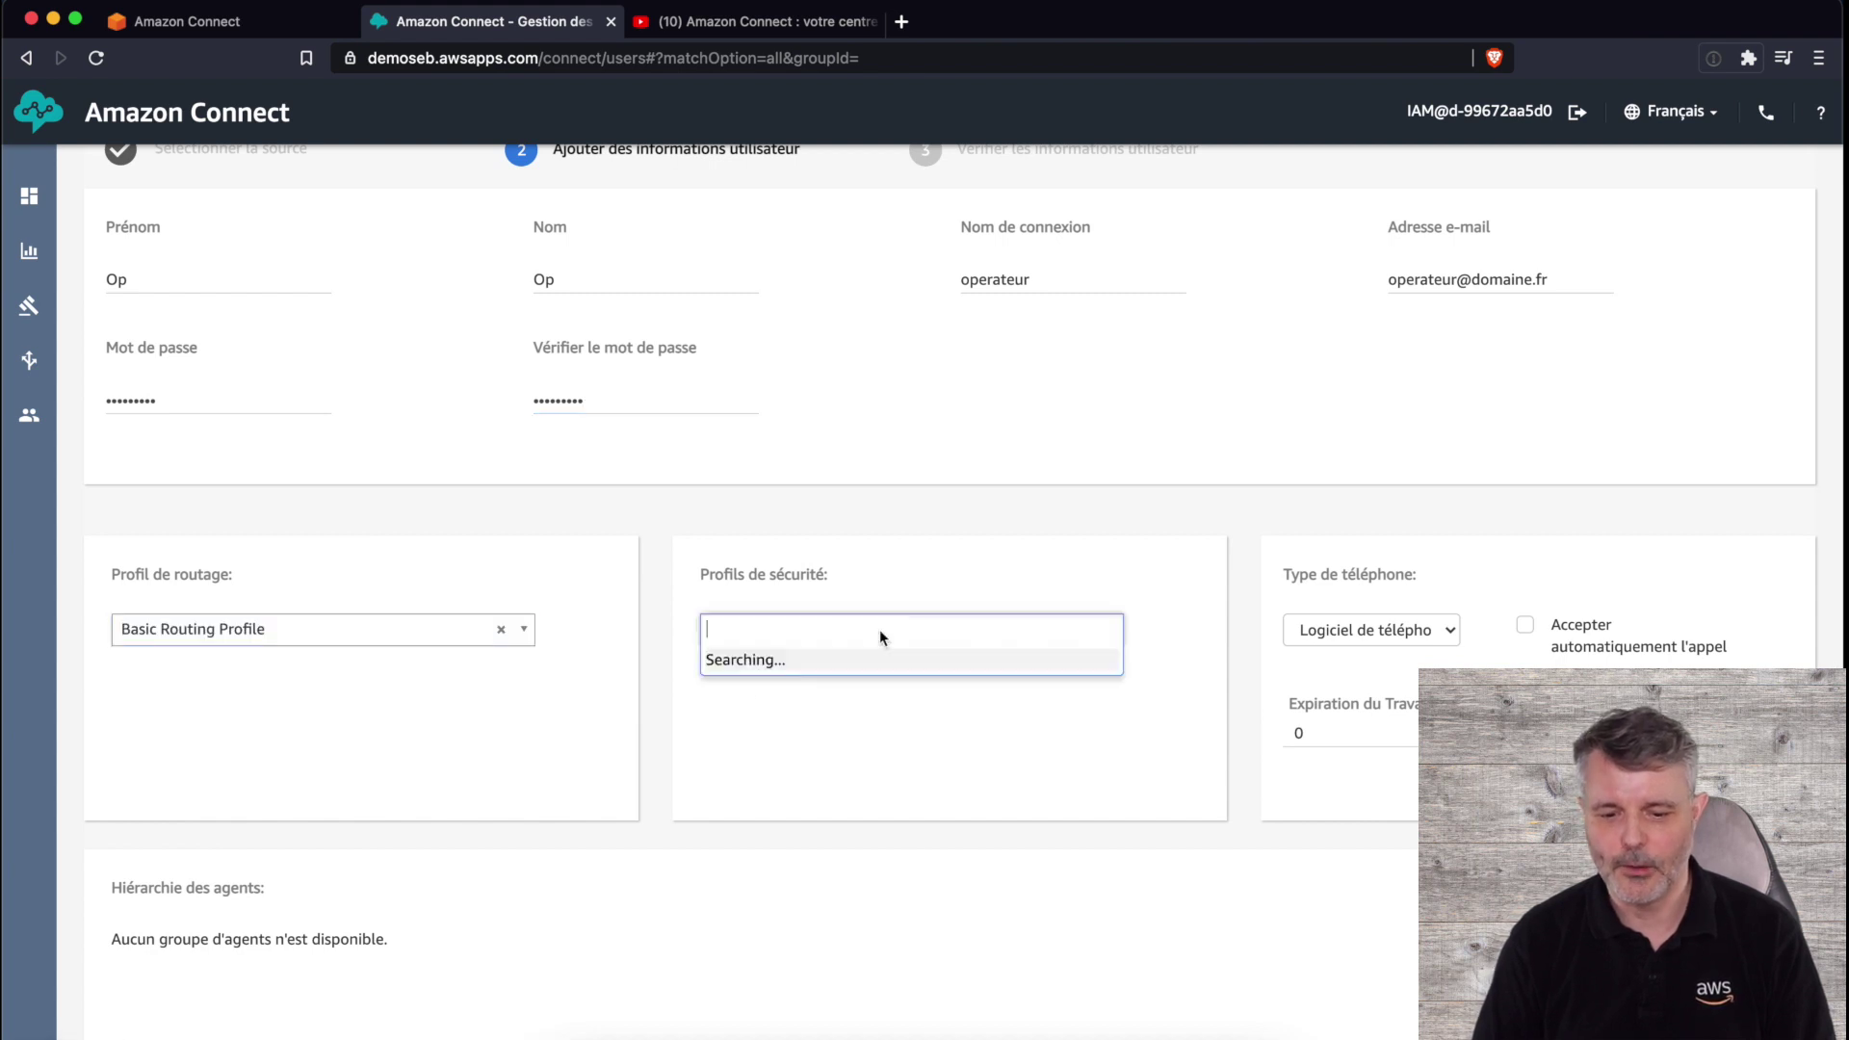
pyautogui.click(787, 696)
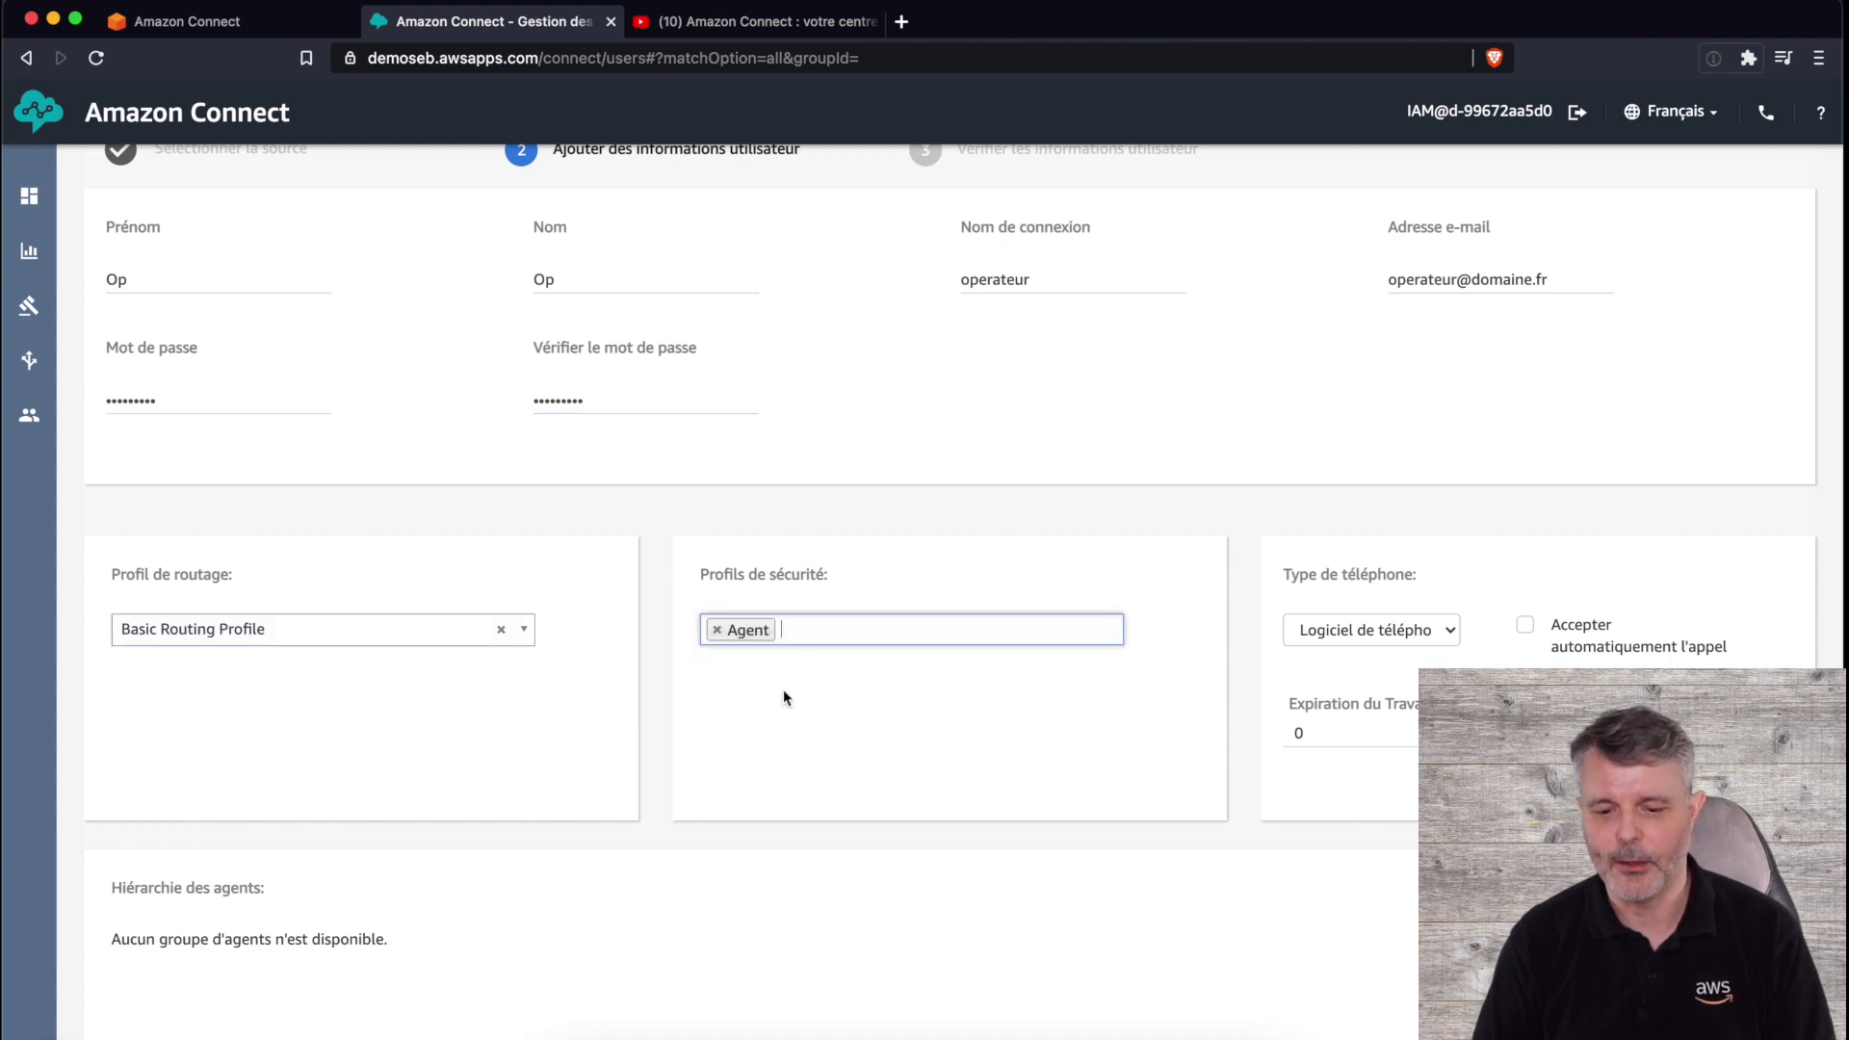
pyautogui.scroll(-3, 950, 790)
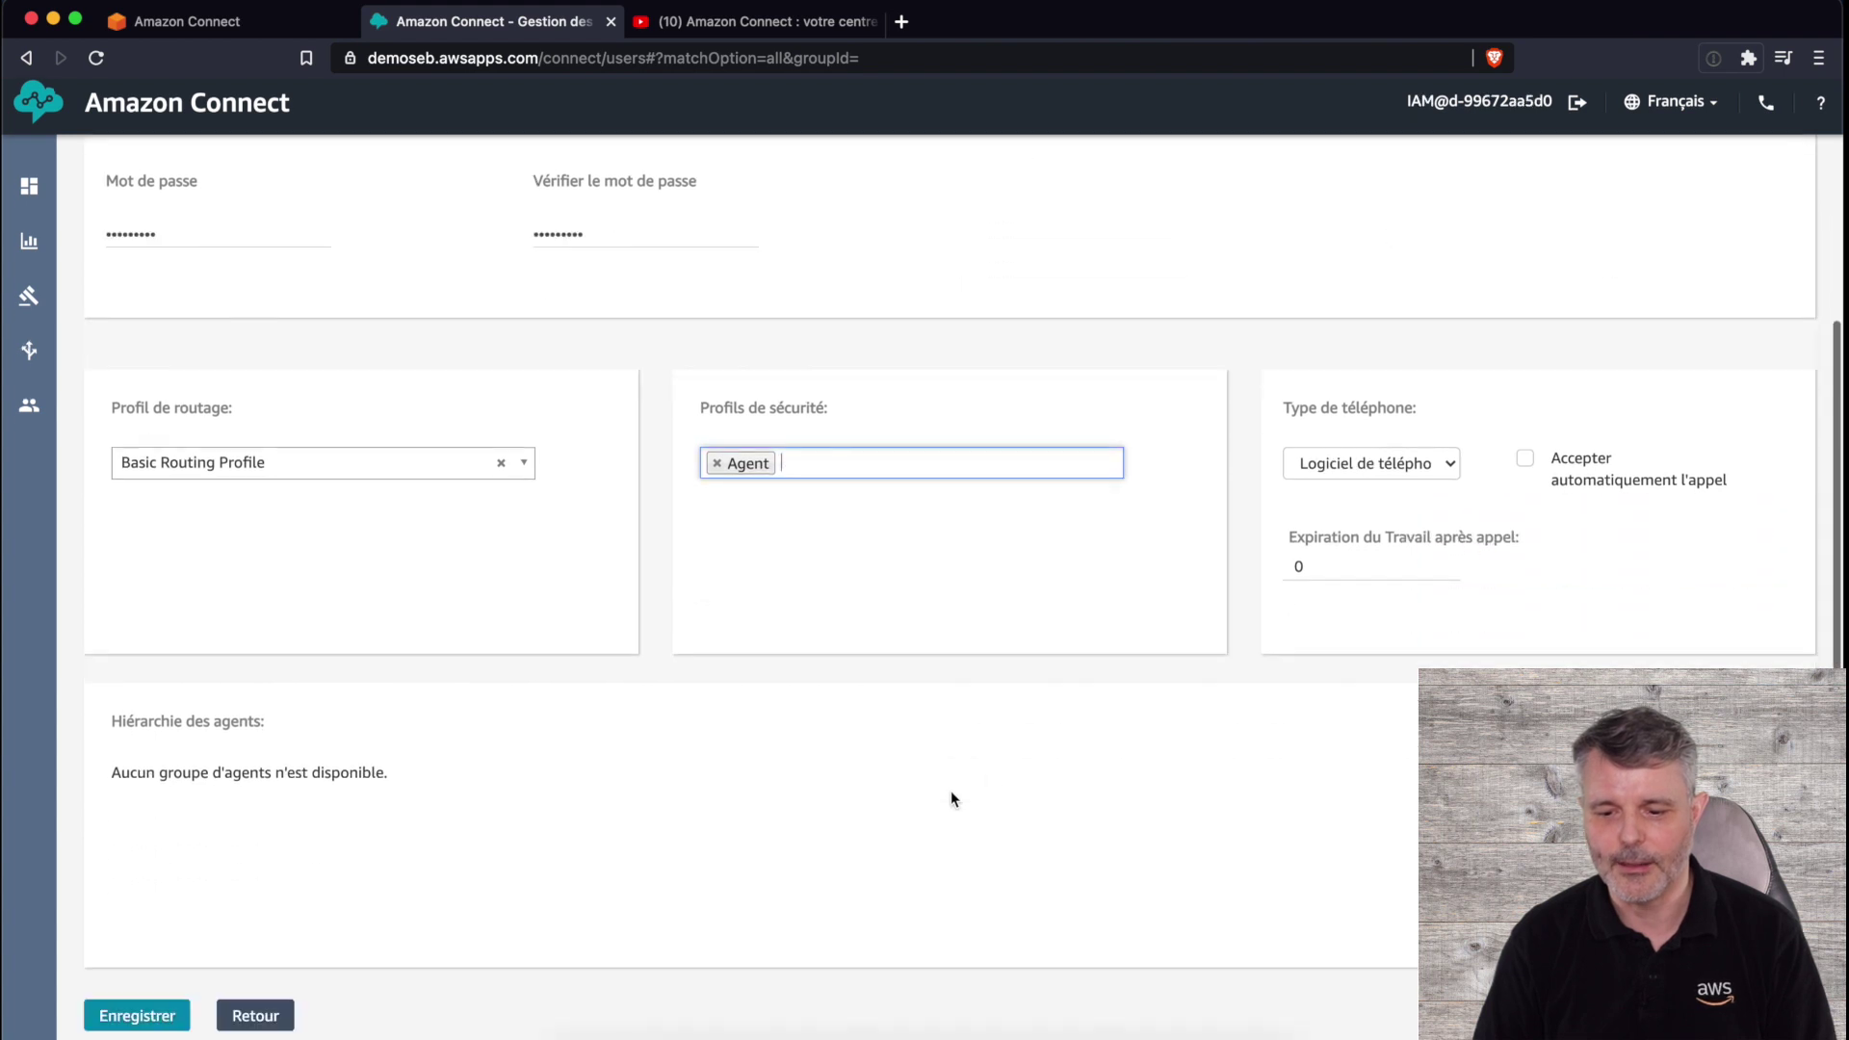
pyautogui.click(1407, 478)
pyautogui.click(1181, 525)
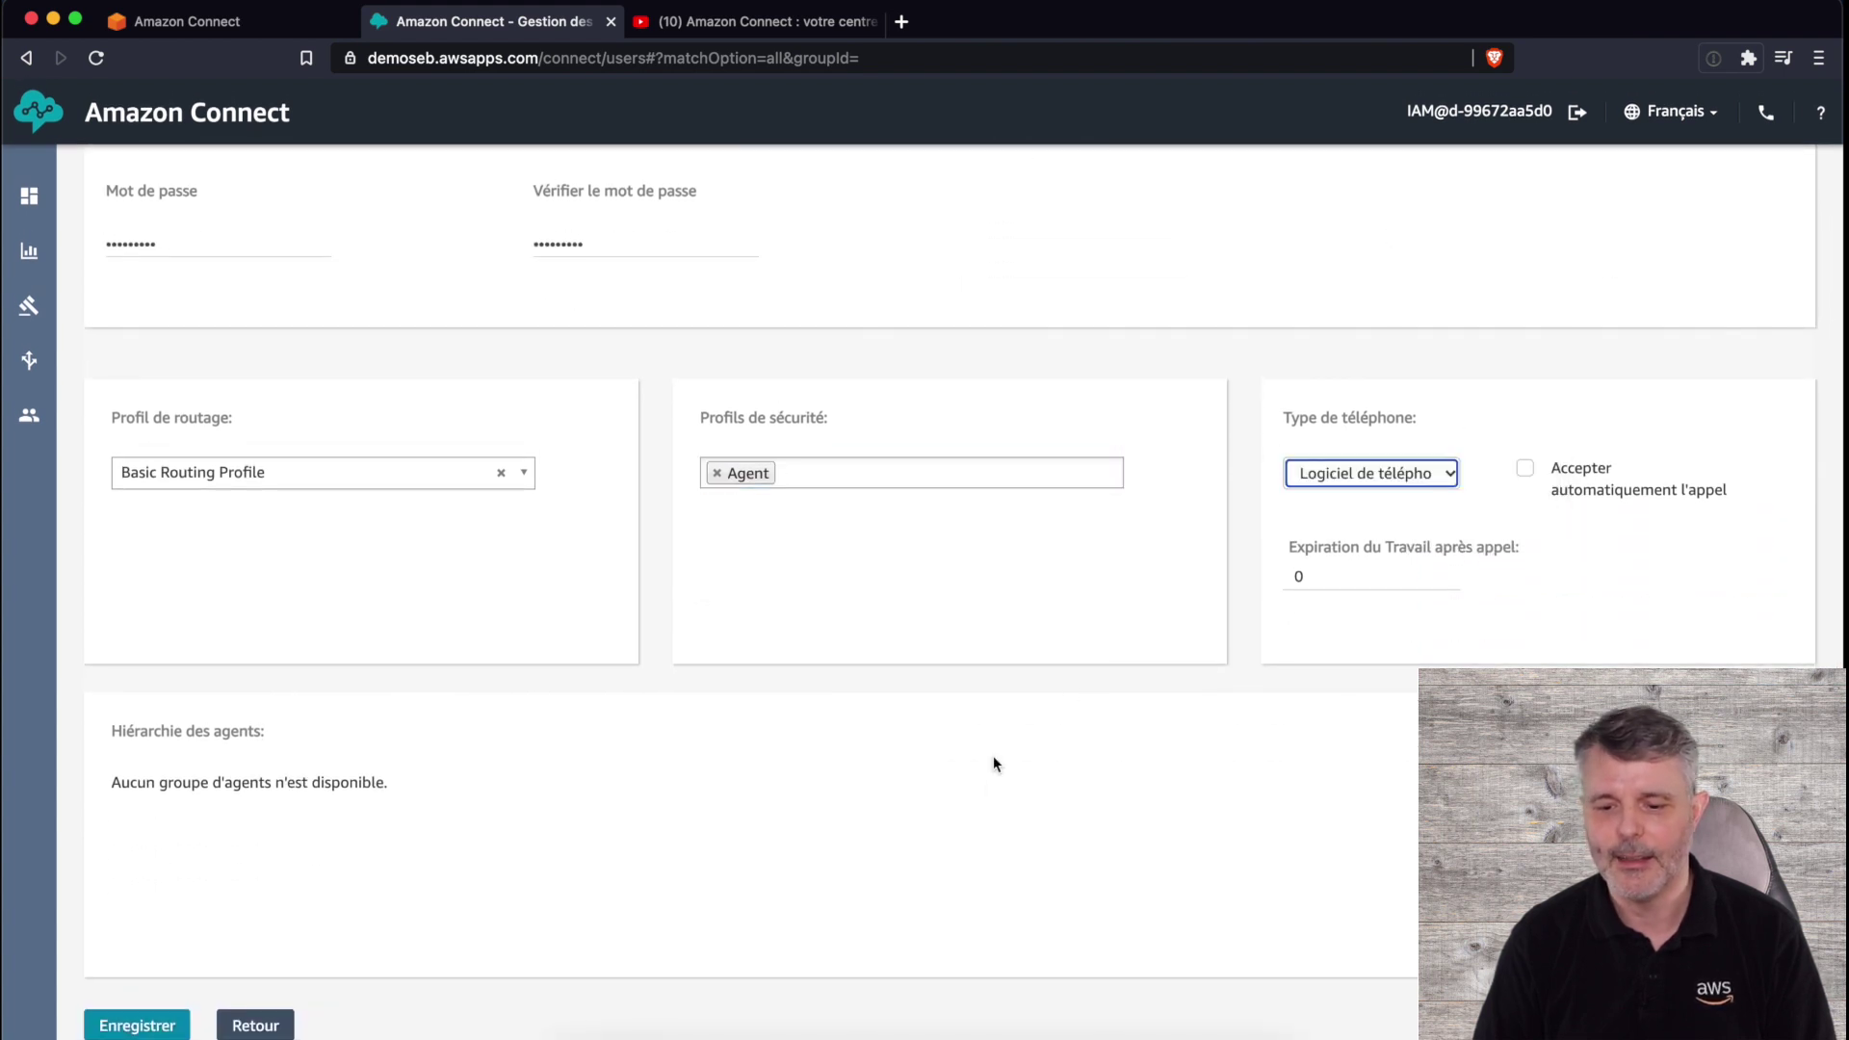
pyautogui.click(136, 1025)
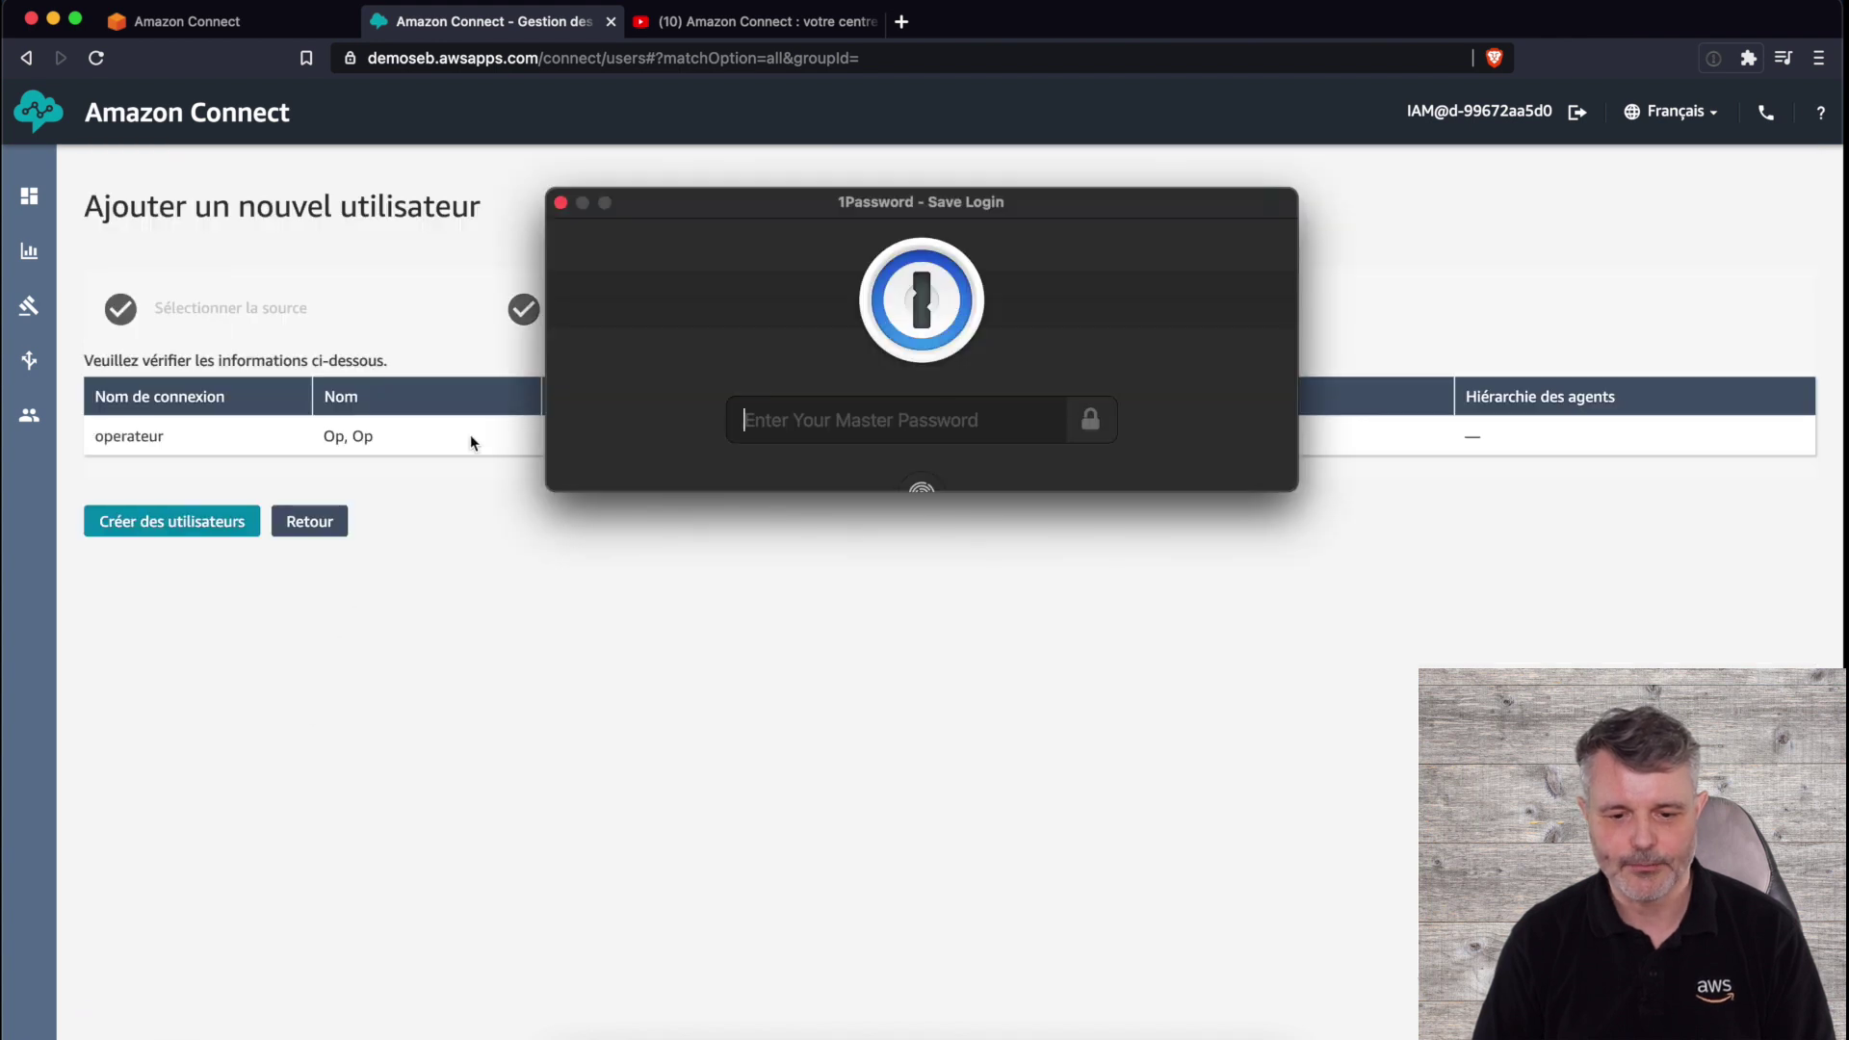
# - Dismiss the password-save prompt, create the user, and return to the user list
pyautogui.click(560, 202)
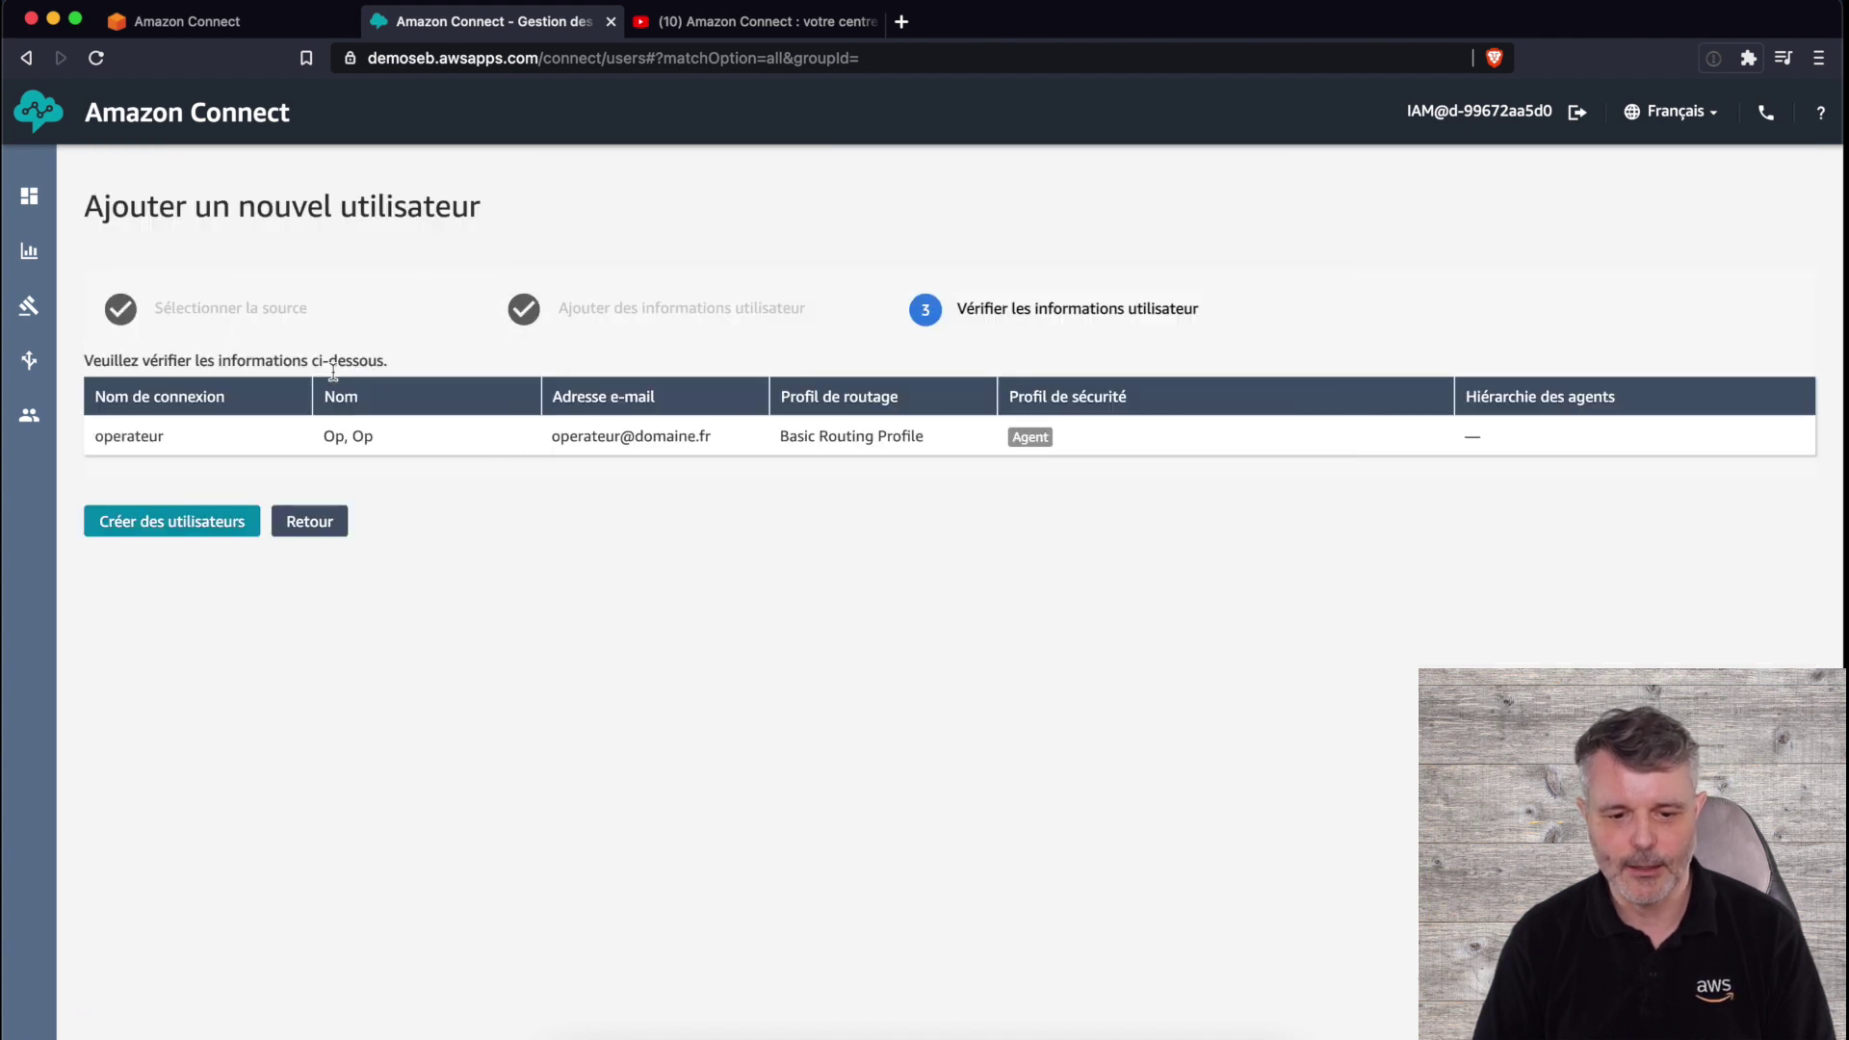
pyautogui.click(160, 526)
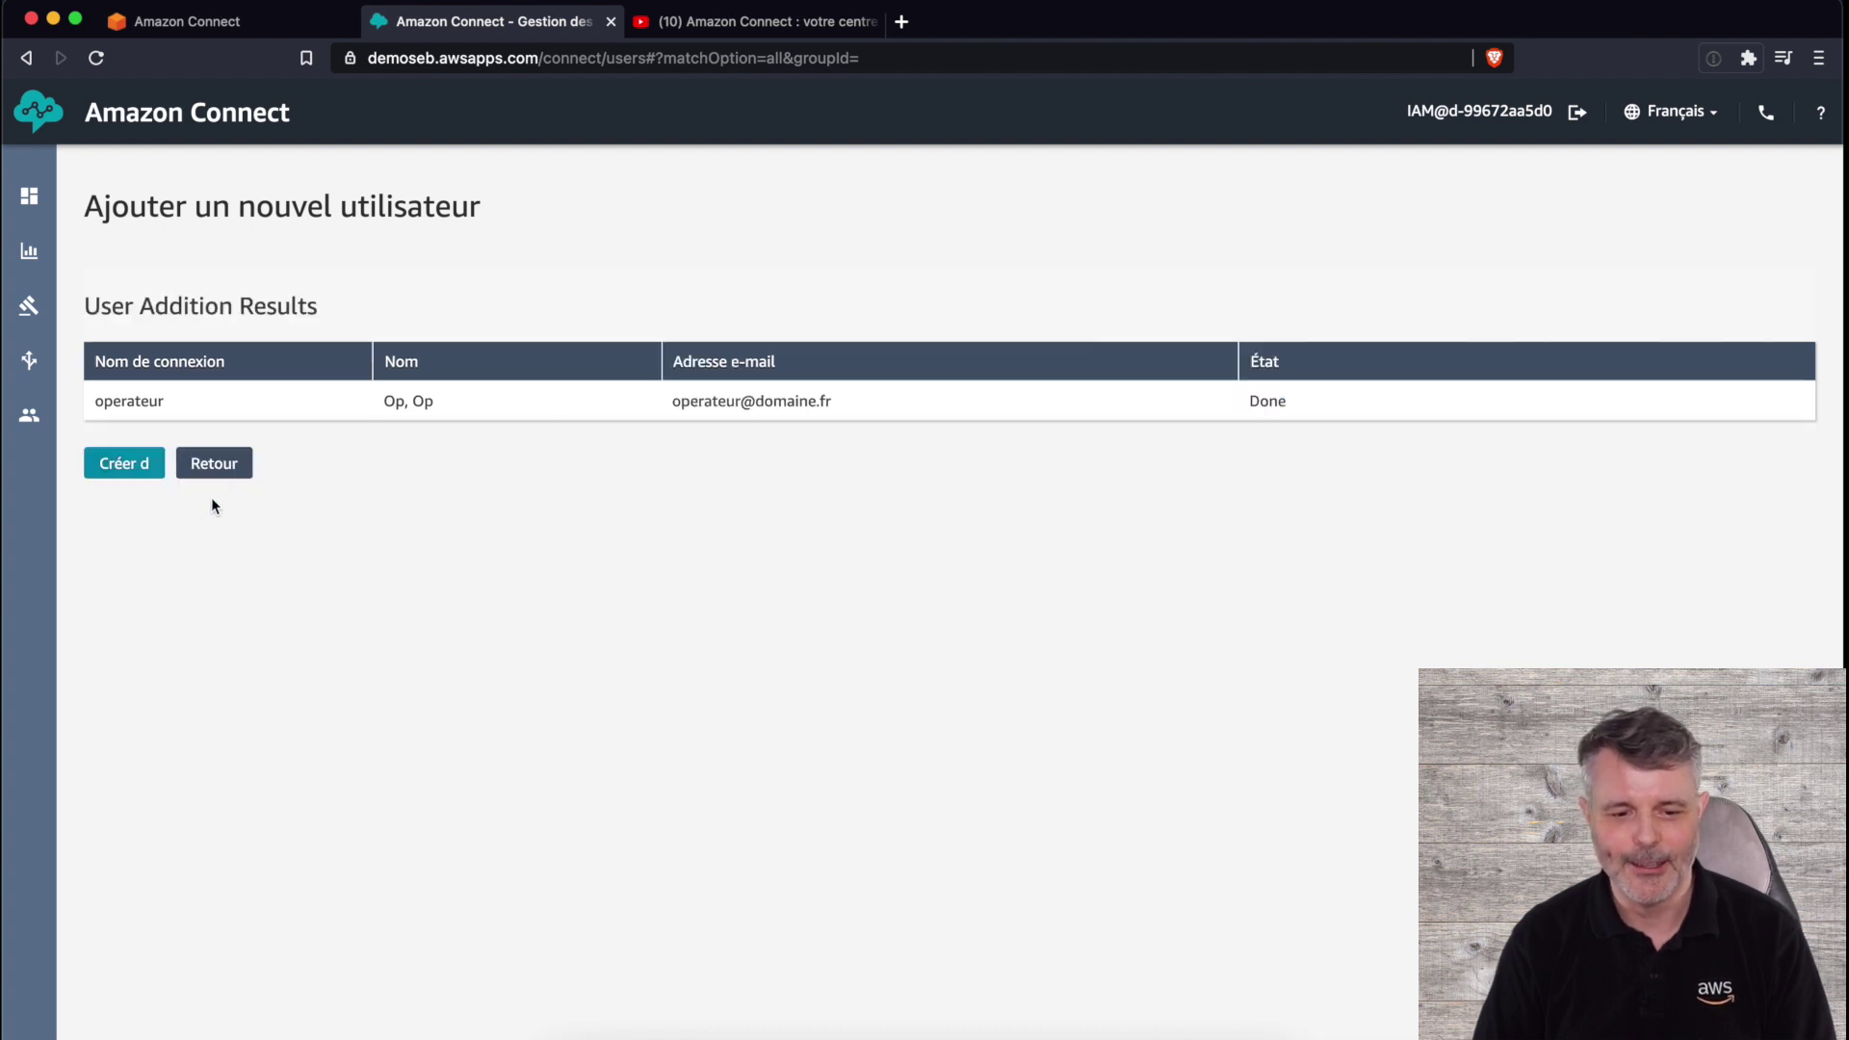
pyautogui.click(230, 466)
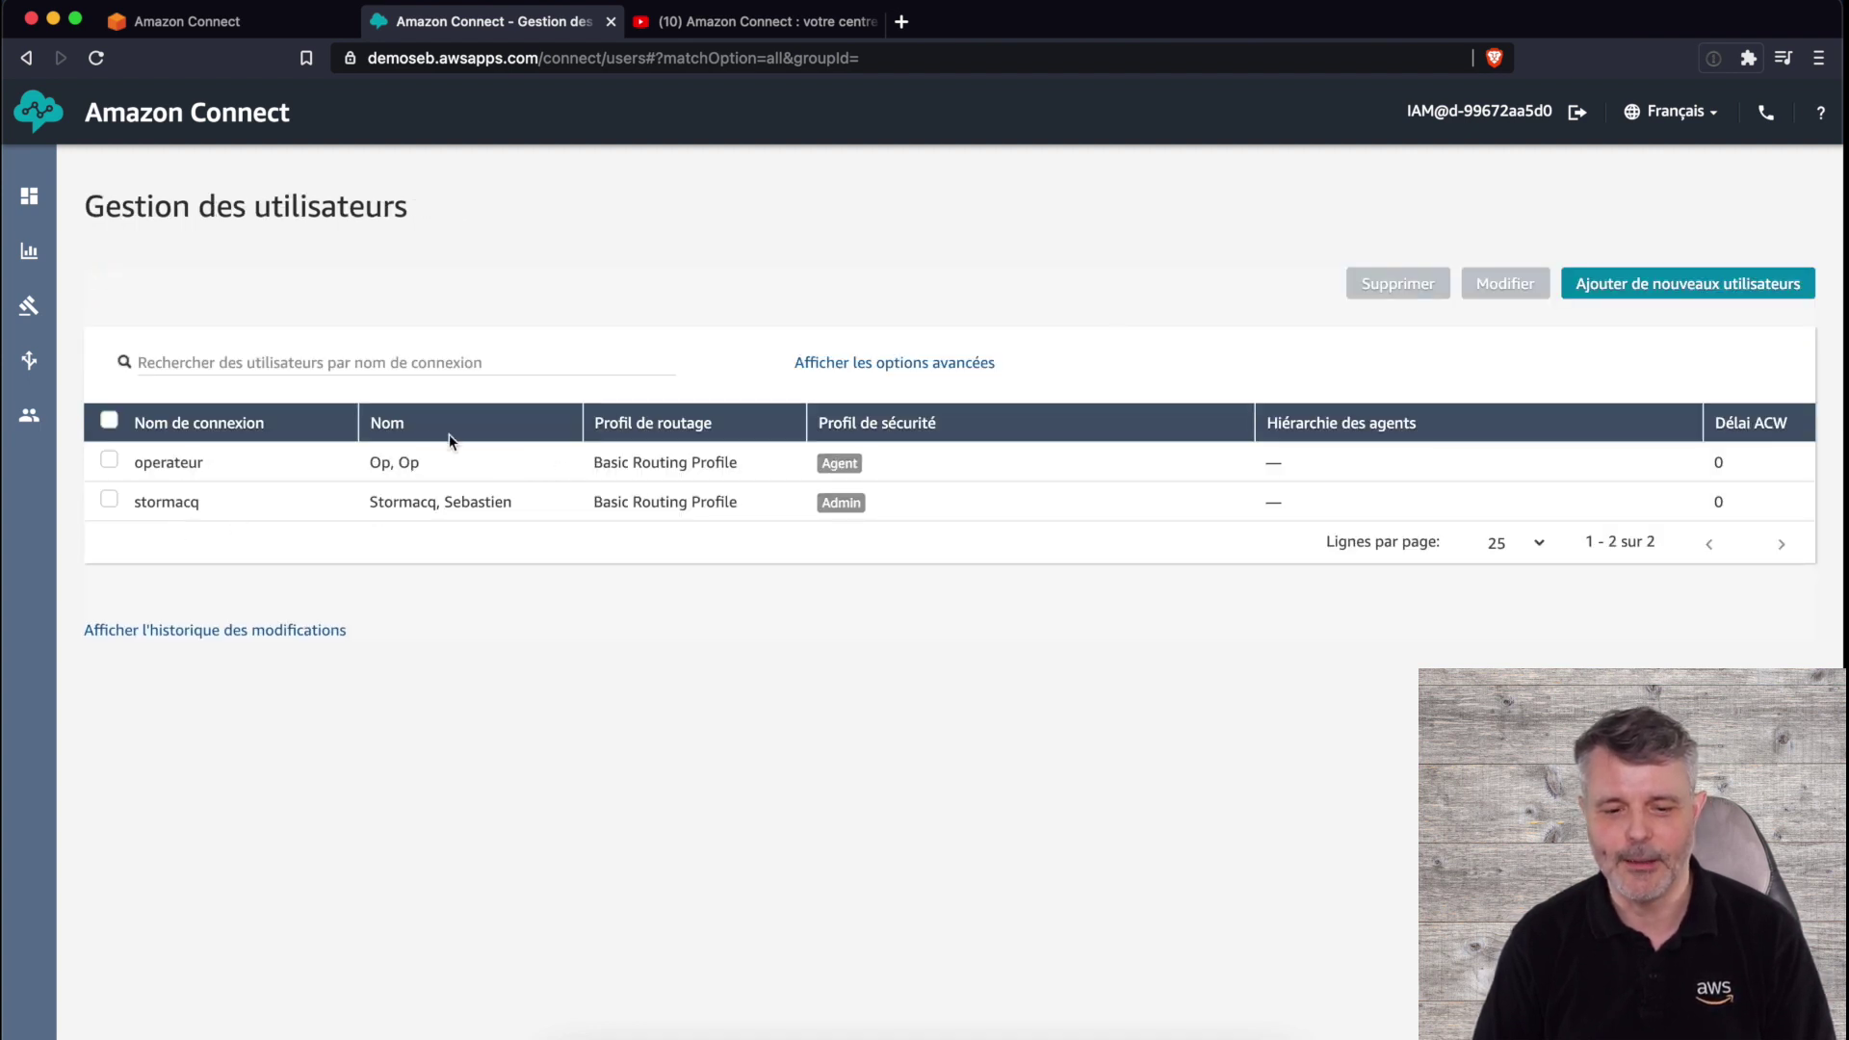
pyautogui.click(635, 64)
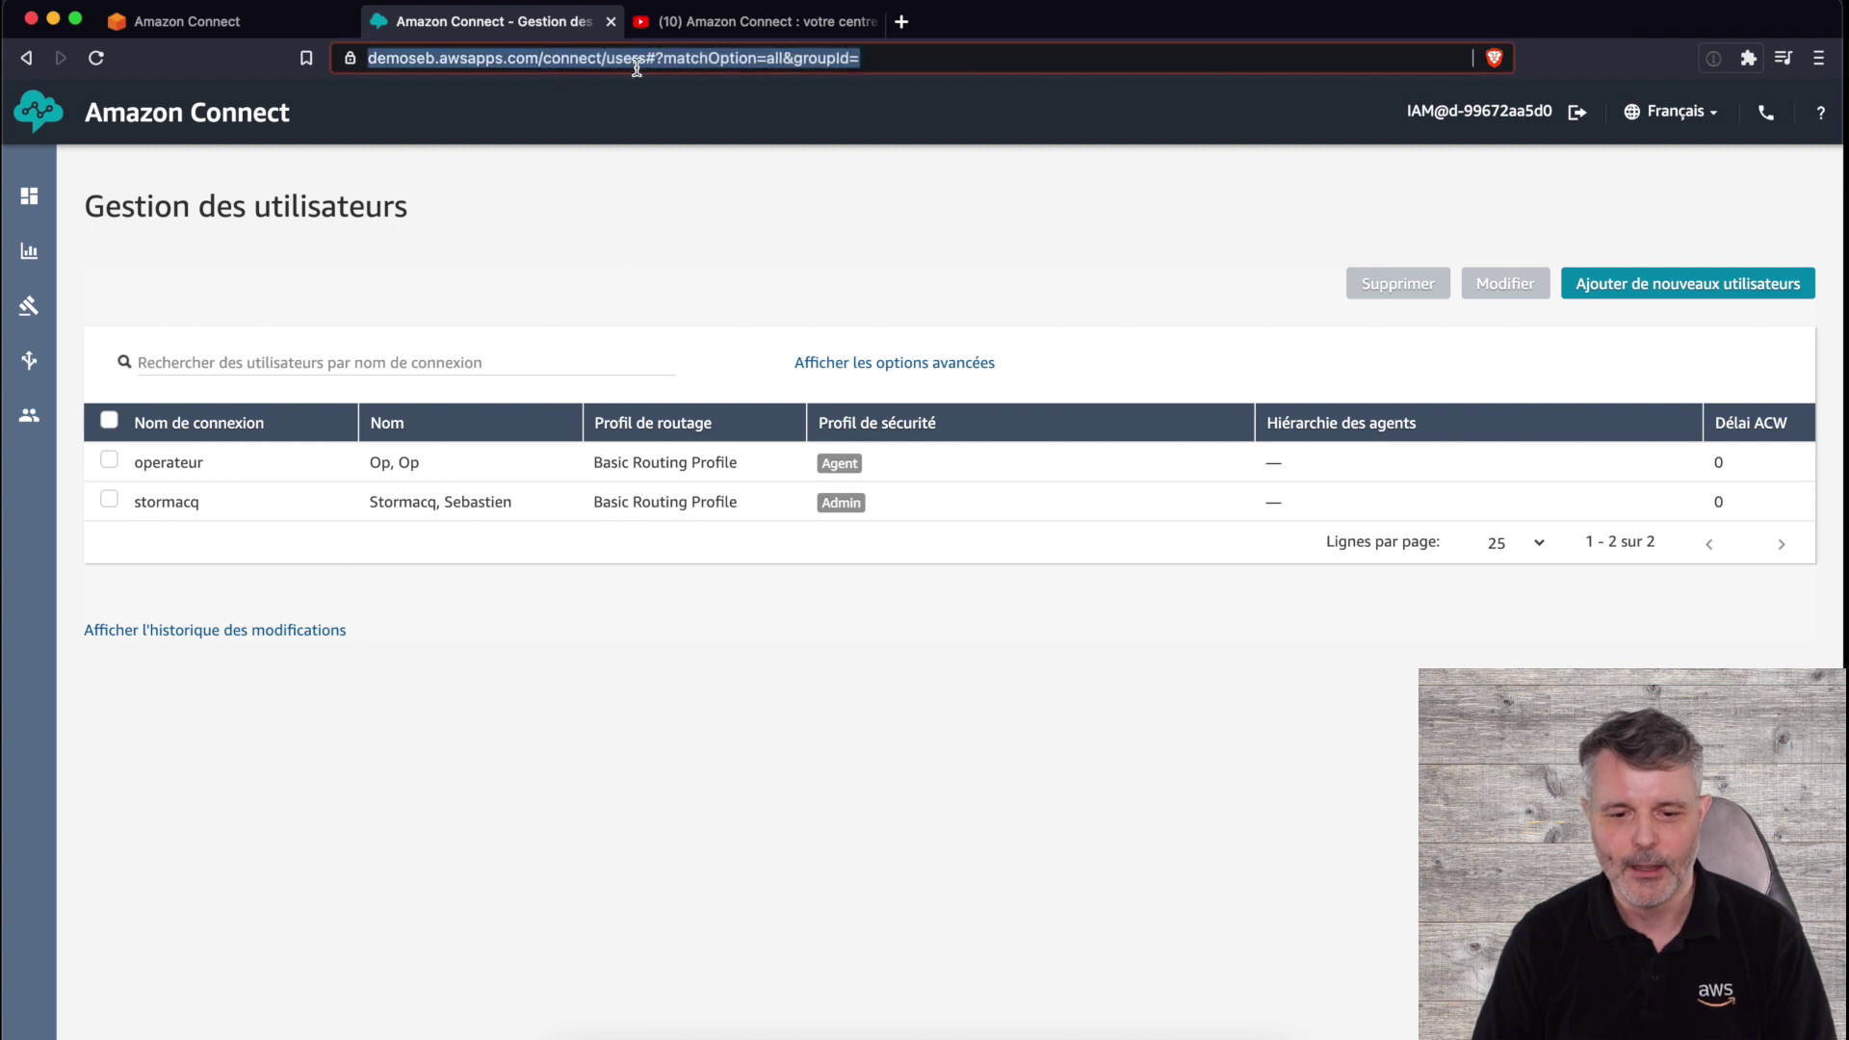
# - Copy the instance home URL and load it in a new private window
pyautogui.click(599, 64)
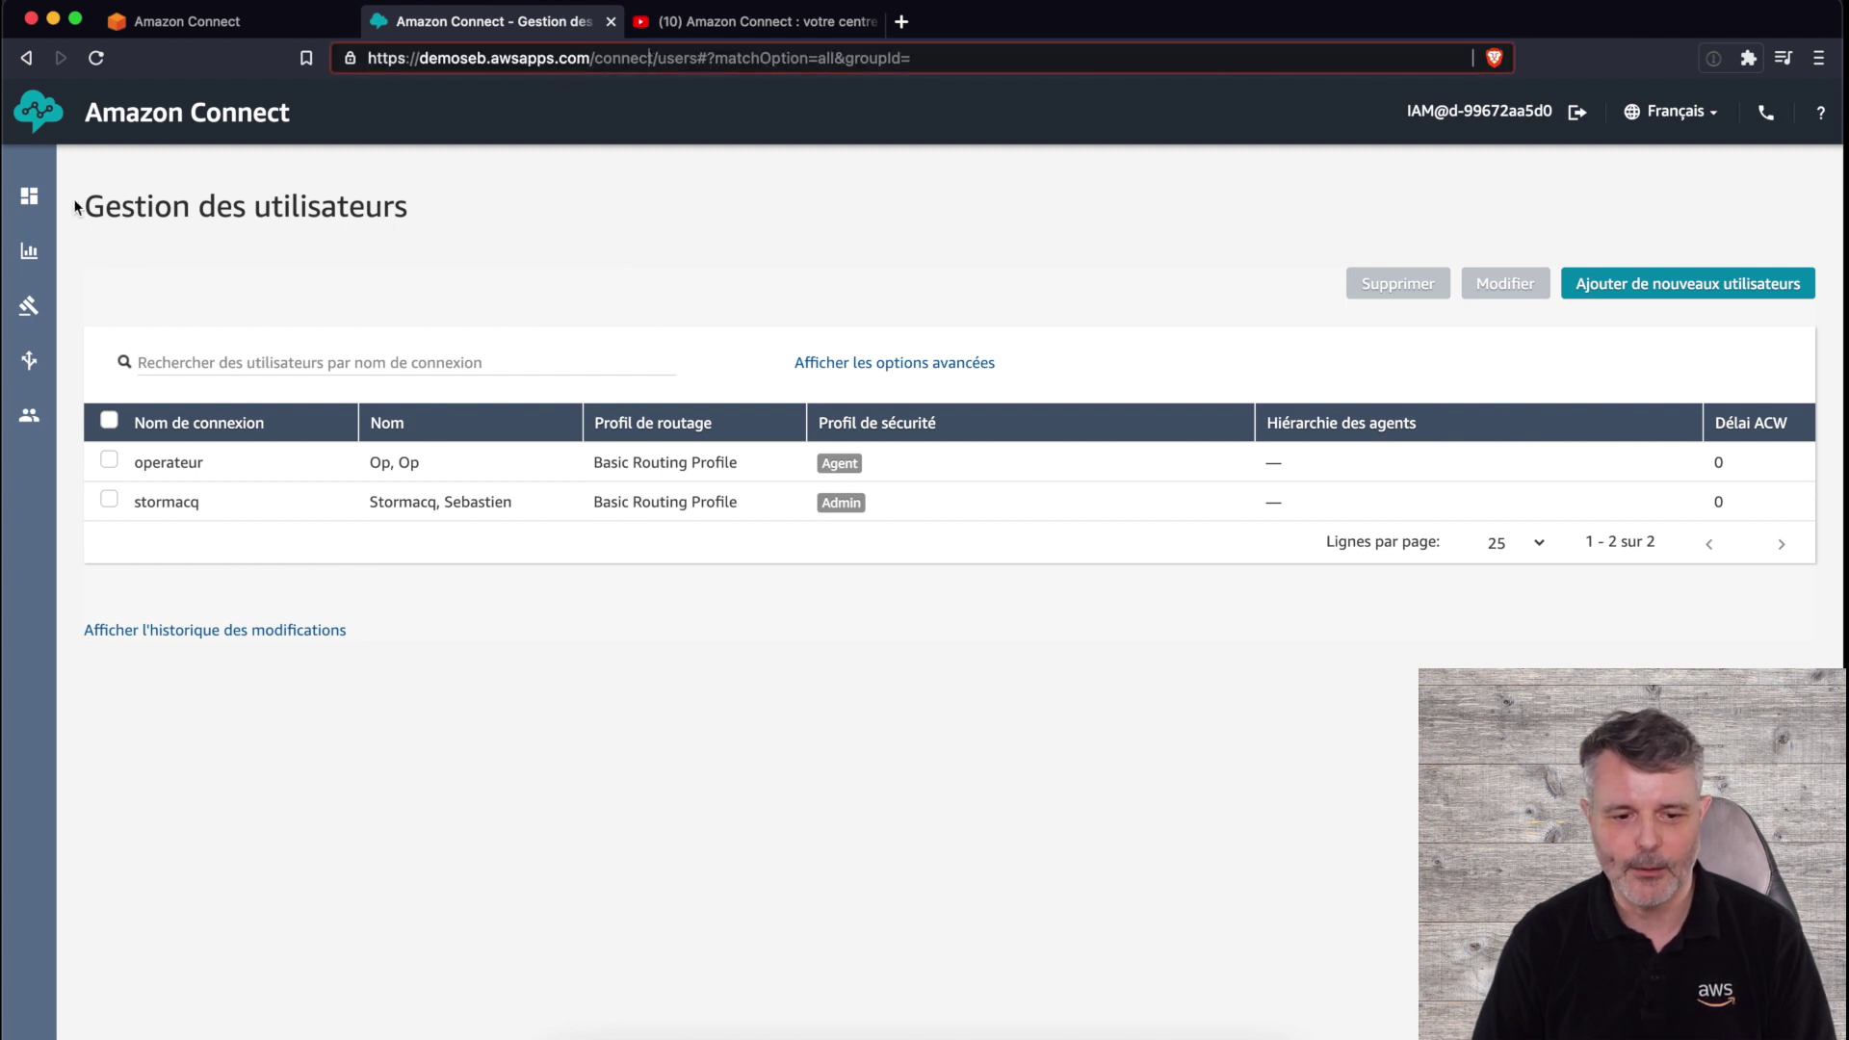
pyautogui.click(39, 120)
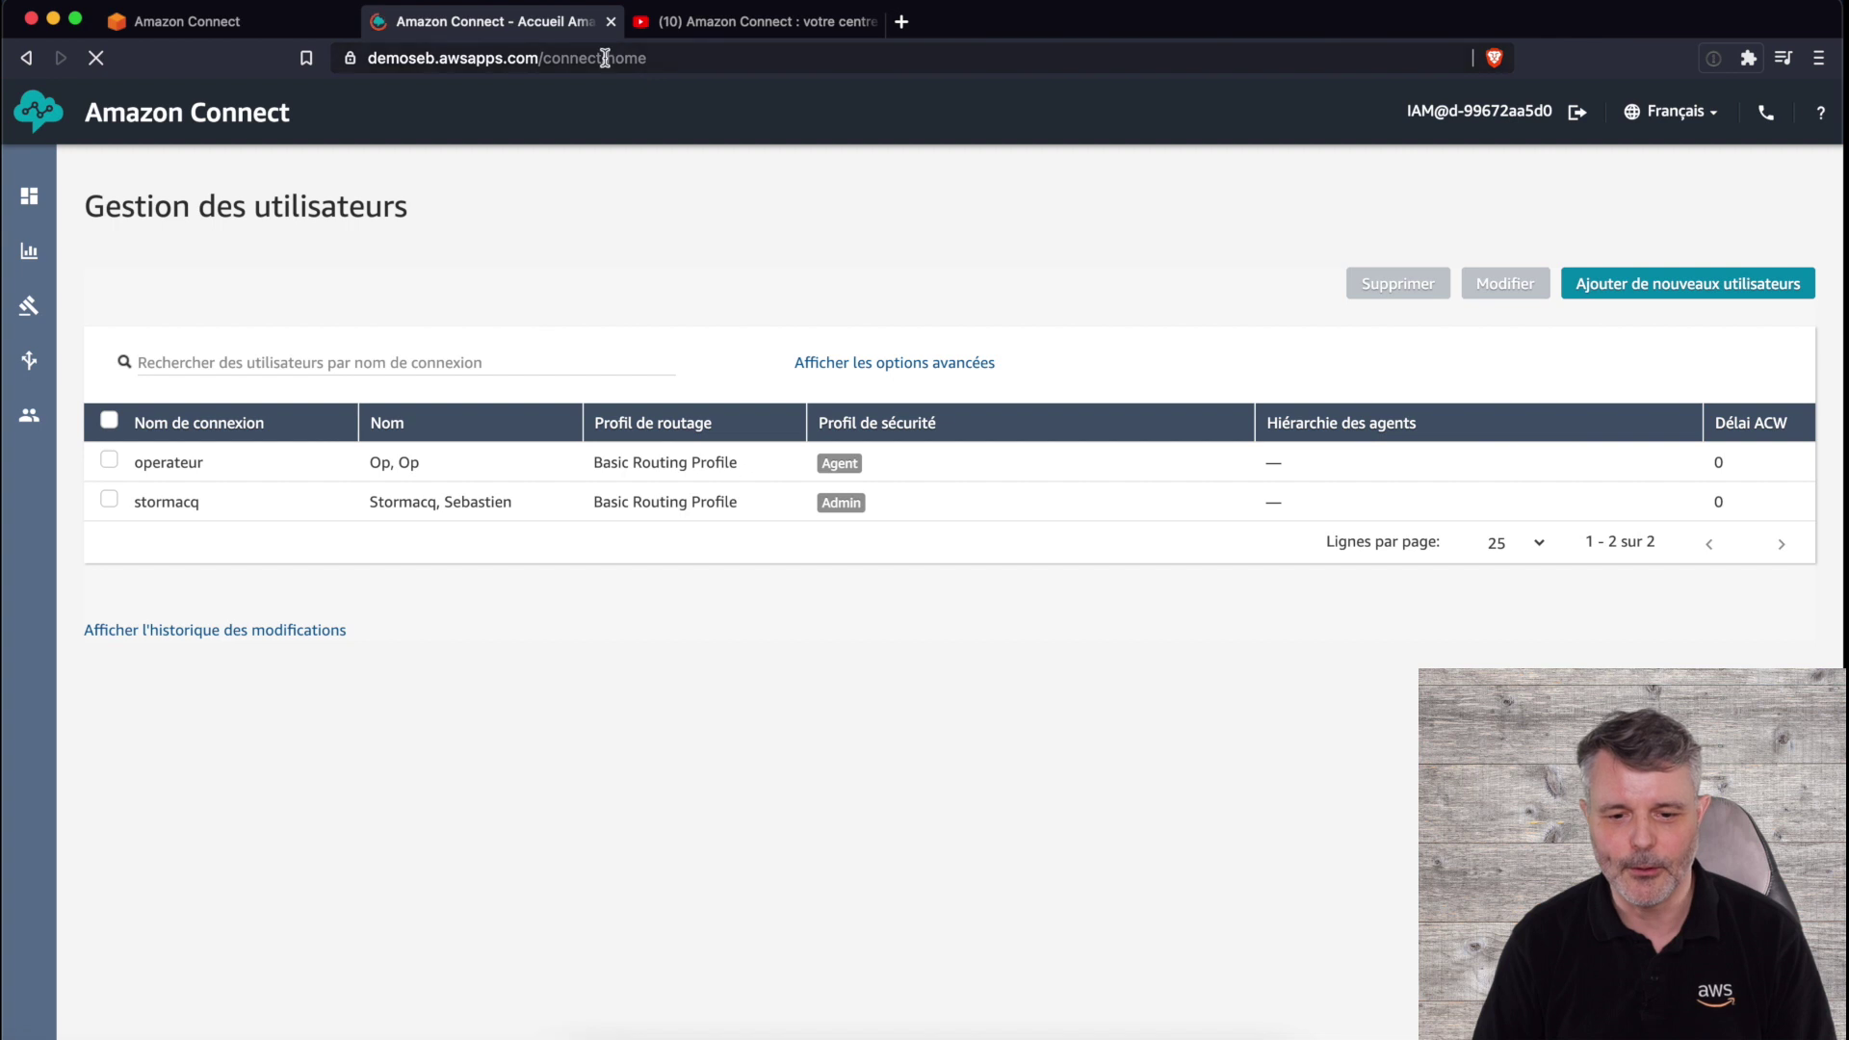
pyautogui.click(597, 59)
pyautogui.press('super+c')
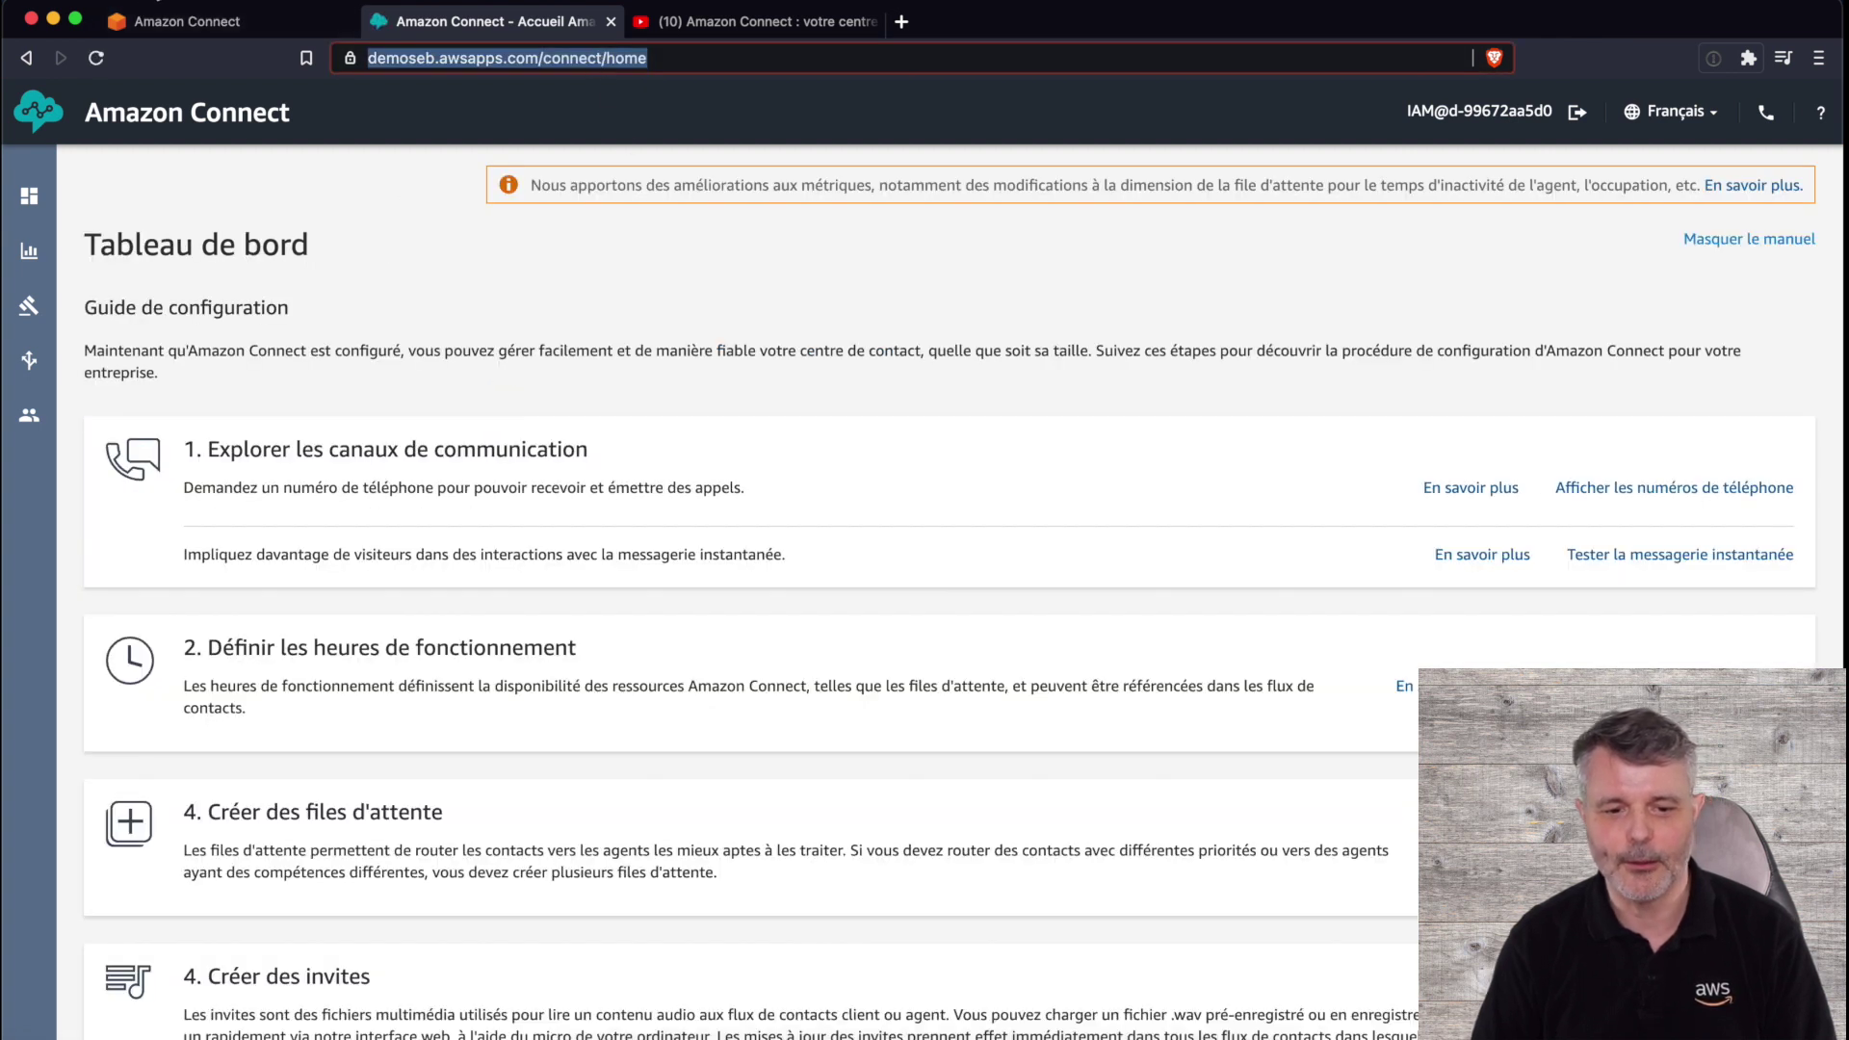
pyautogui.click(135, 0)
pyautogui.click(177, 64)
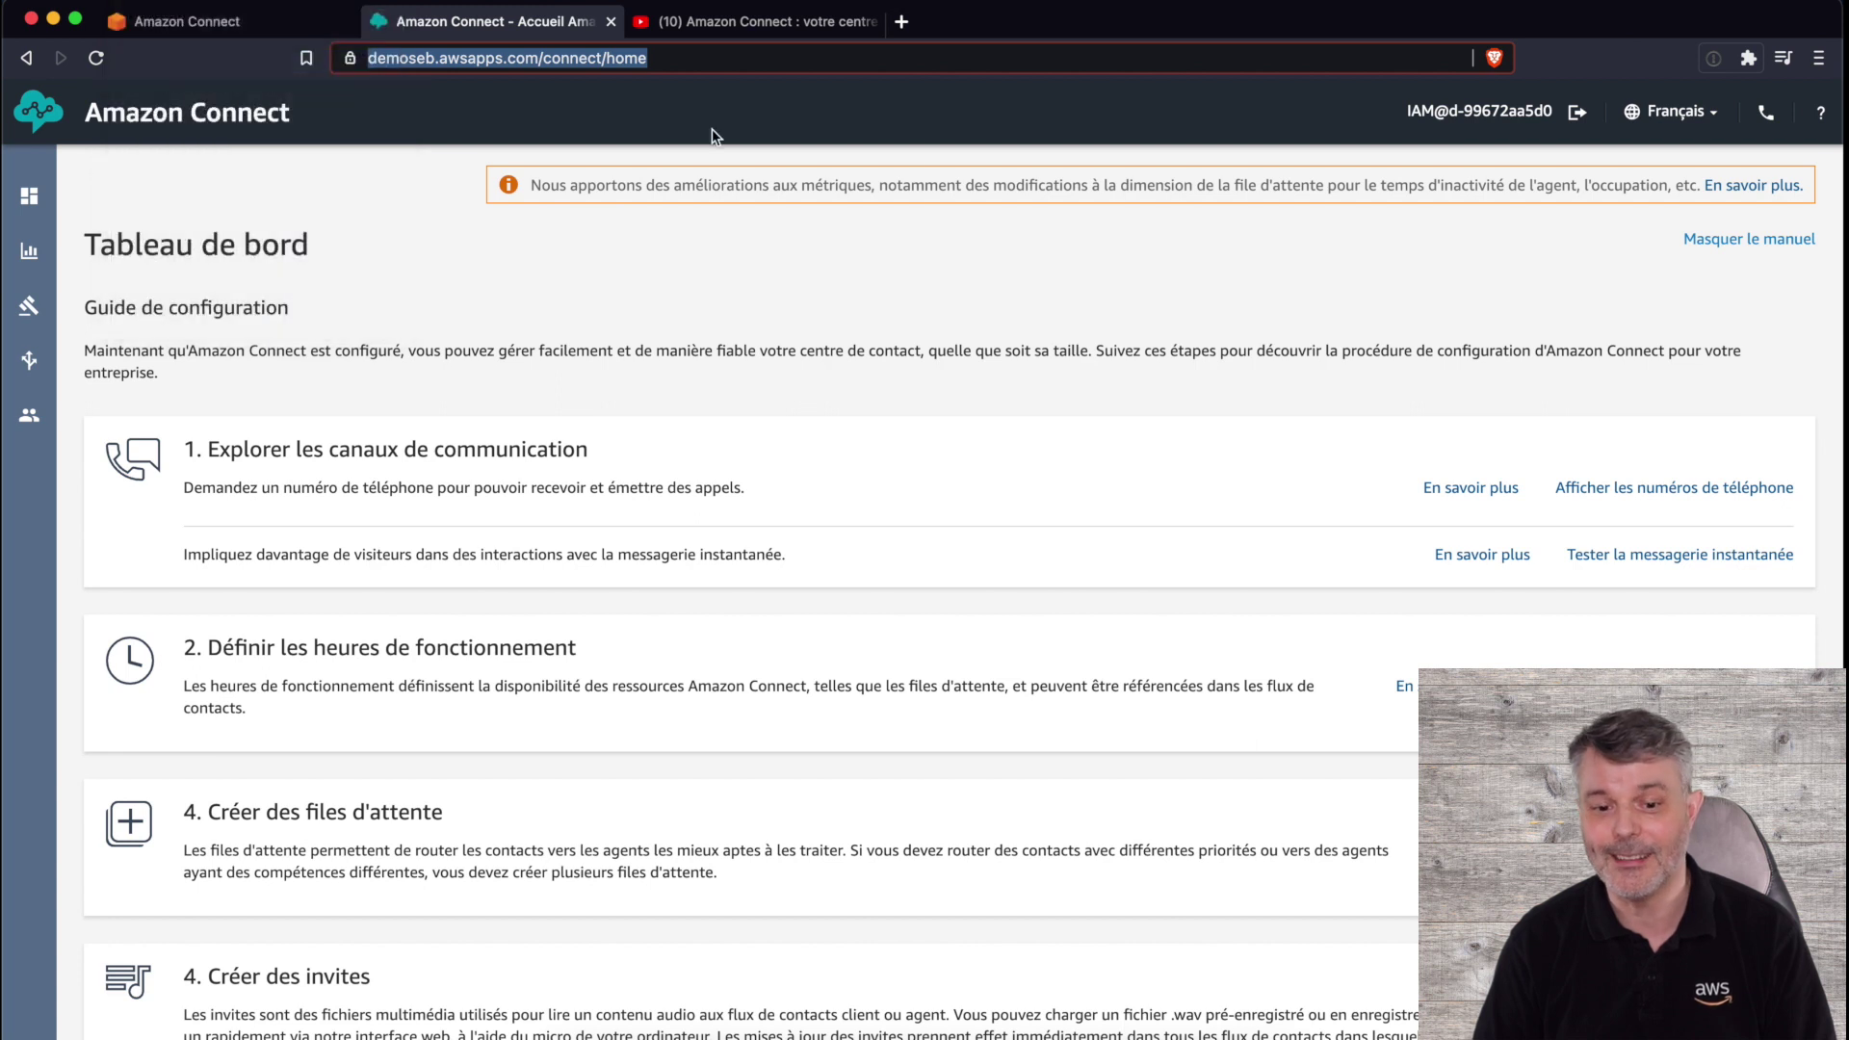
pyautogui.press('super+v')
pyautogui.press('Return')
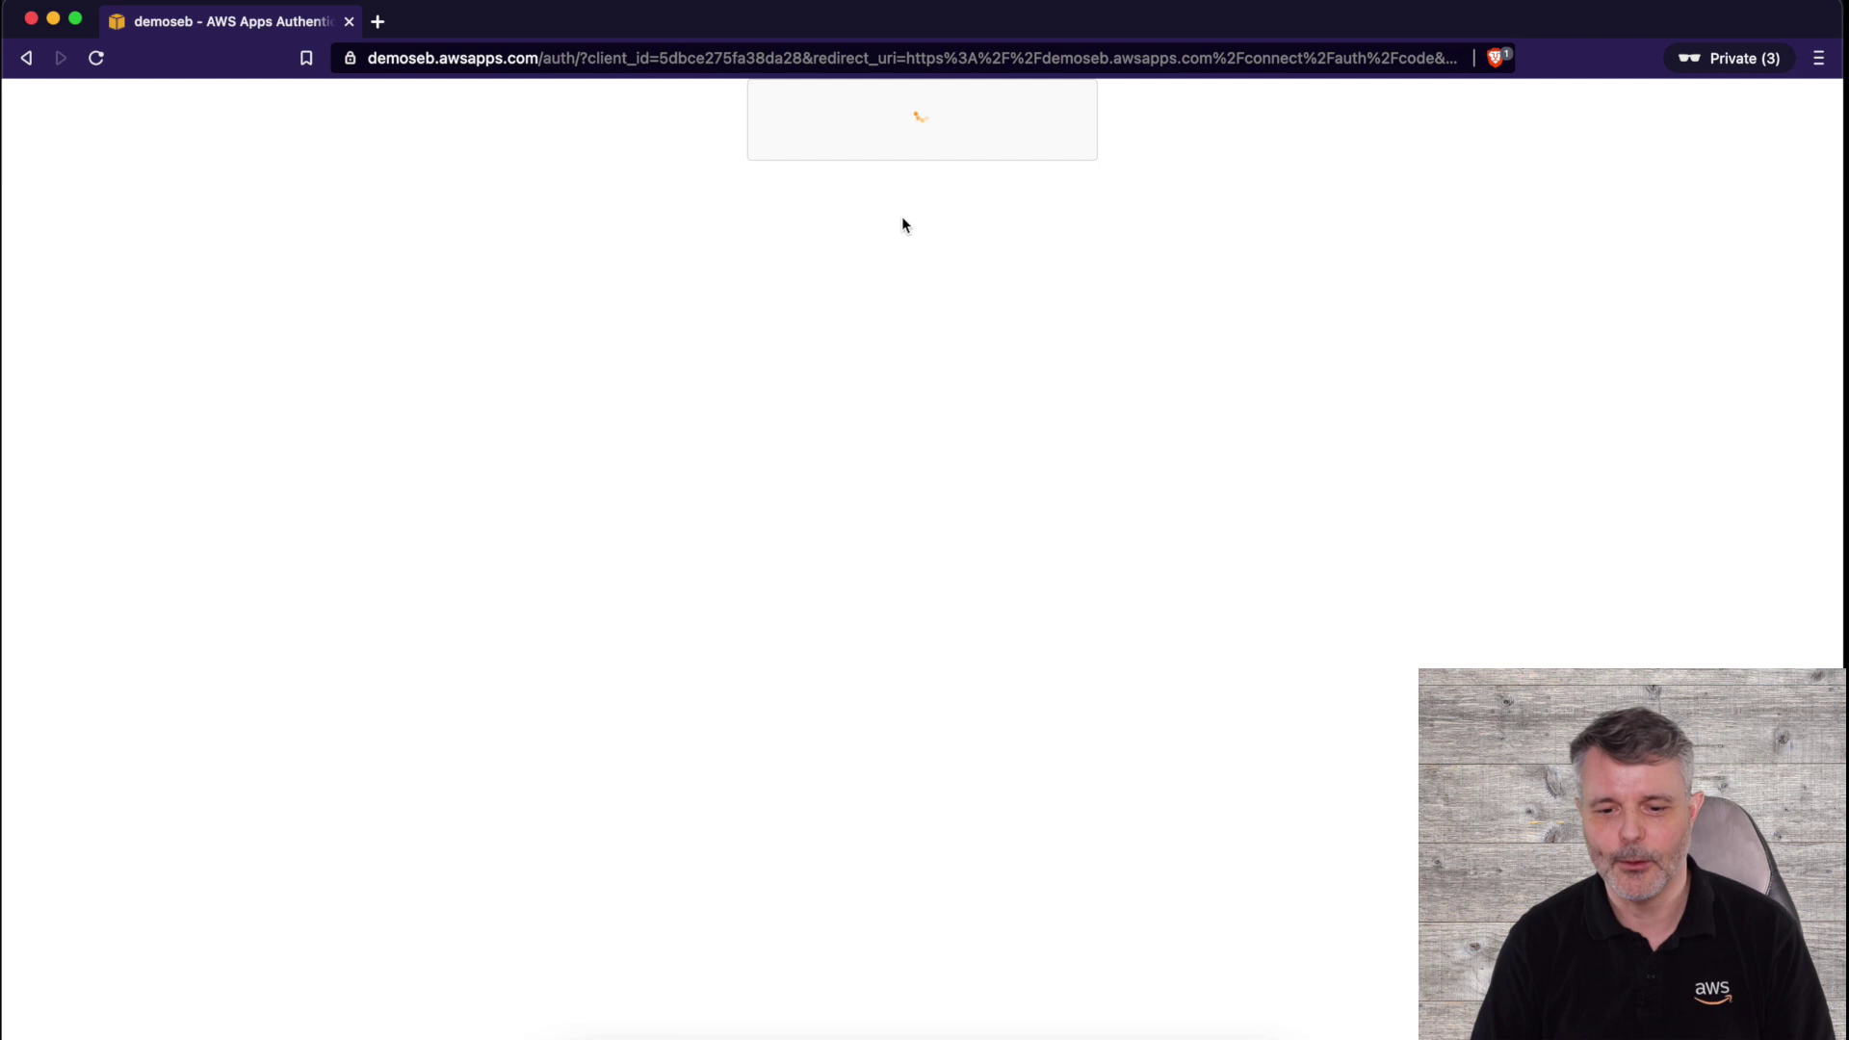
# - Sign in as the new agent user with its username and password
pyautogui.click(822, 481)
pyautogui.write('ioperateur')
pyautogui.press('Tab')
pyautogui.press('Tab')
pyautogui.write('•••••••')
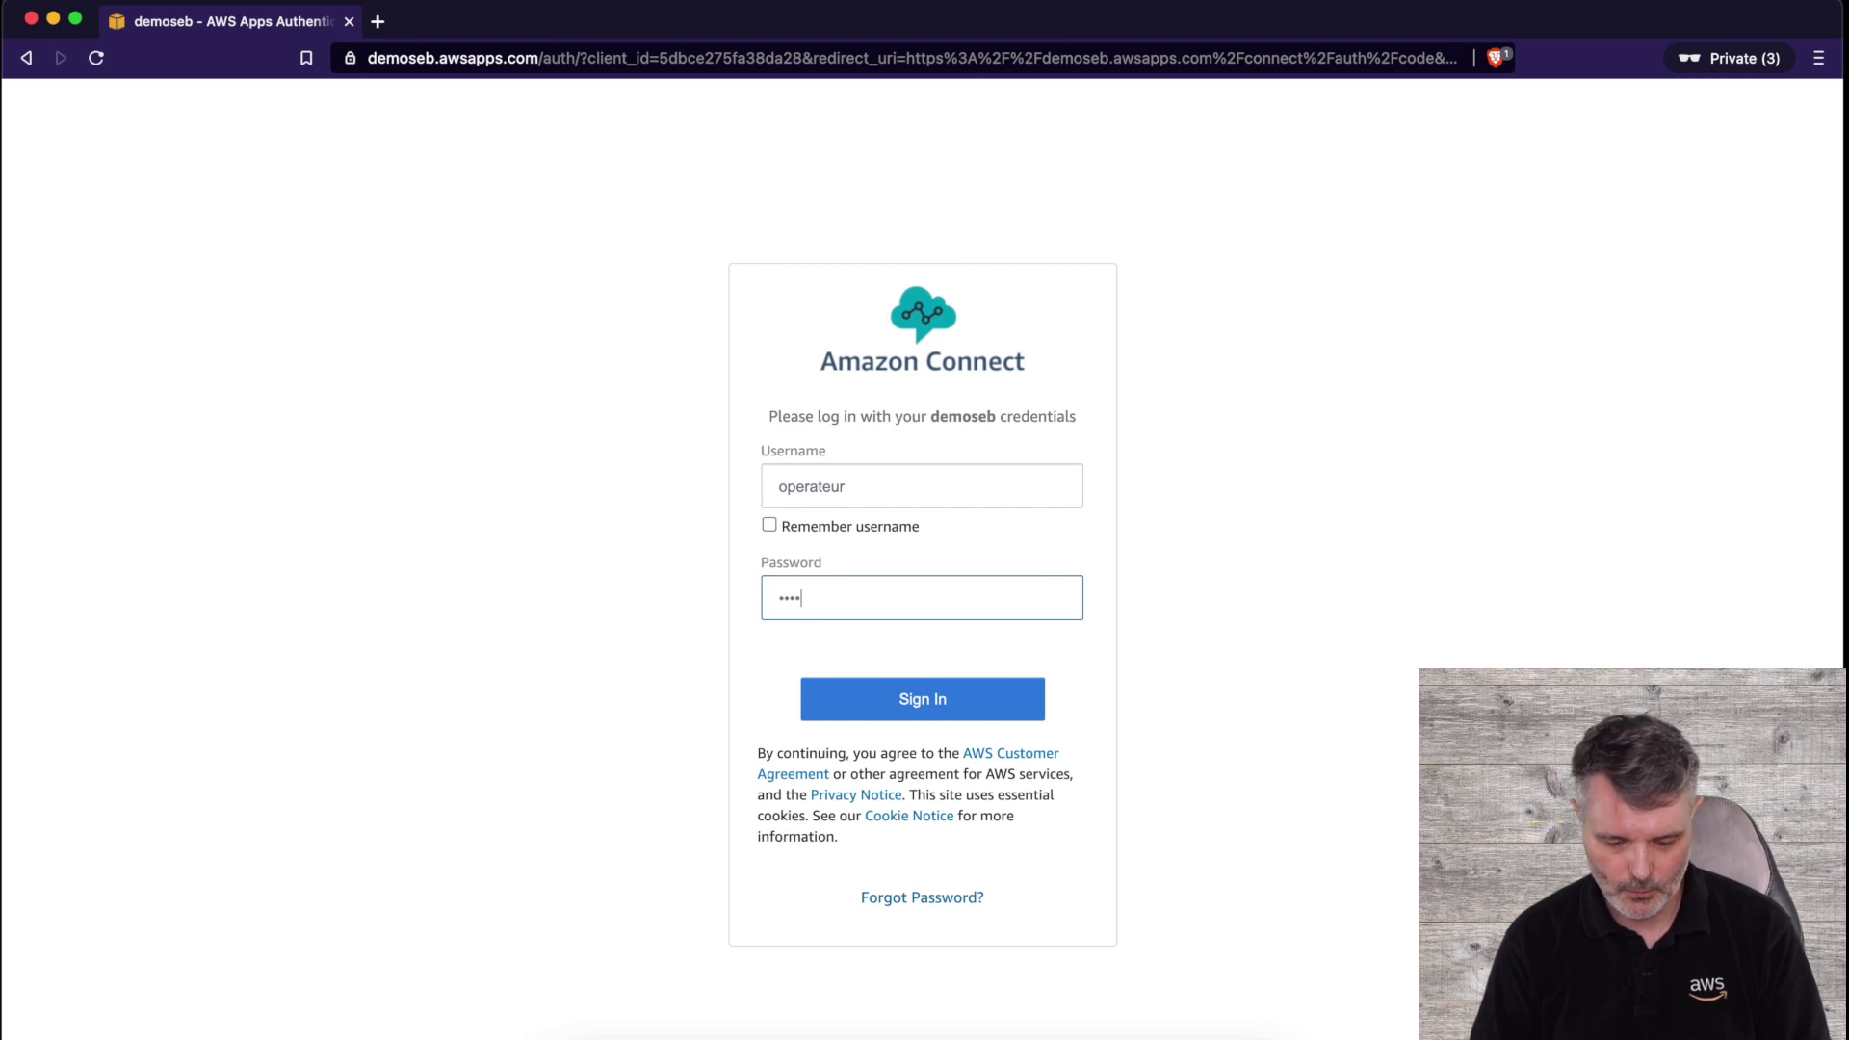
pyautogui.write('••')
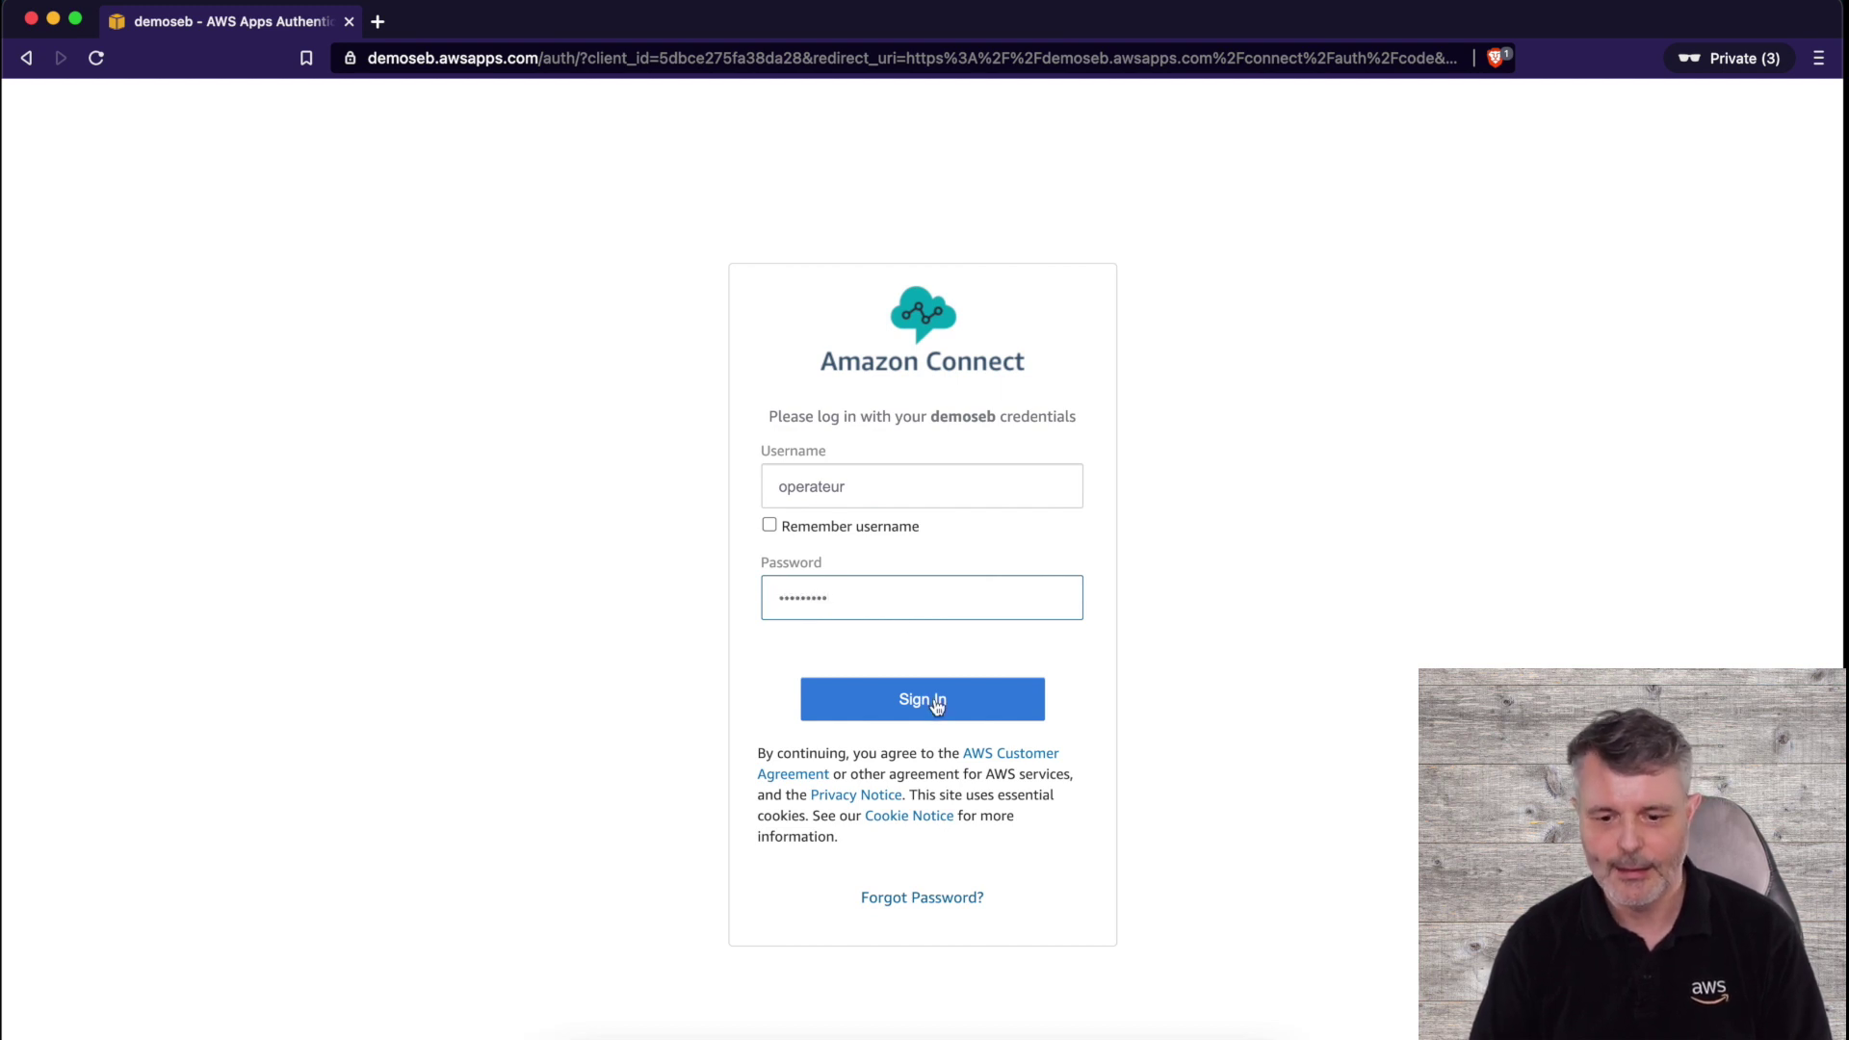
pyautogui.click(943, 702)
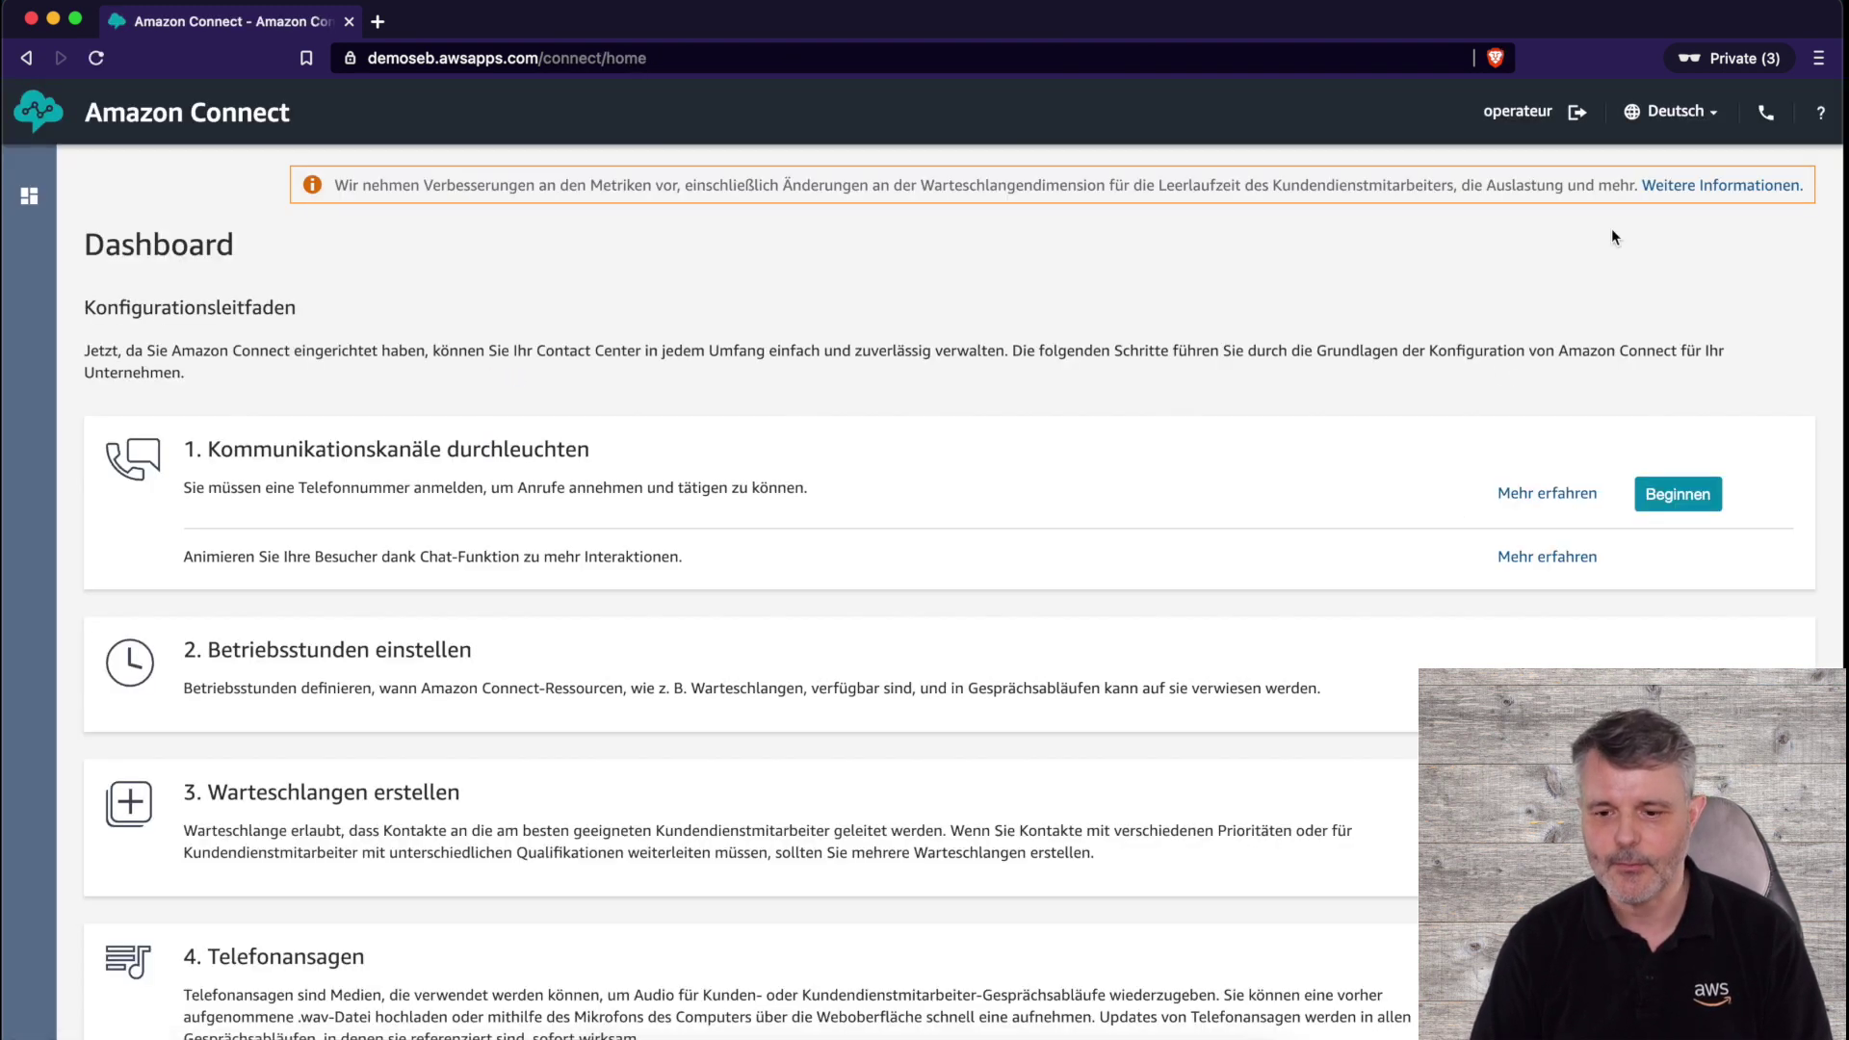
# - Switch the interface to Français and open the softphone panel with microphone access allowed
pyautogui.click(1669, 120)
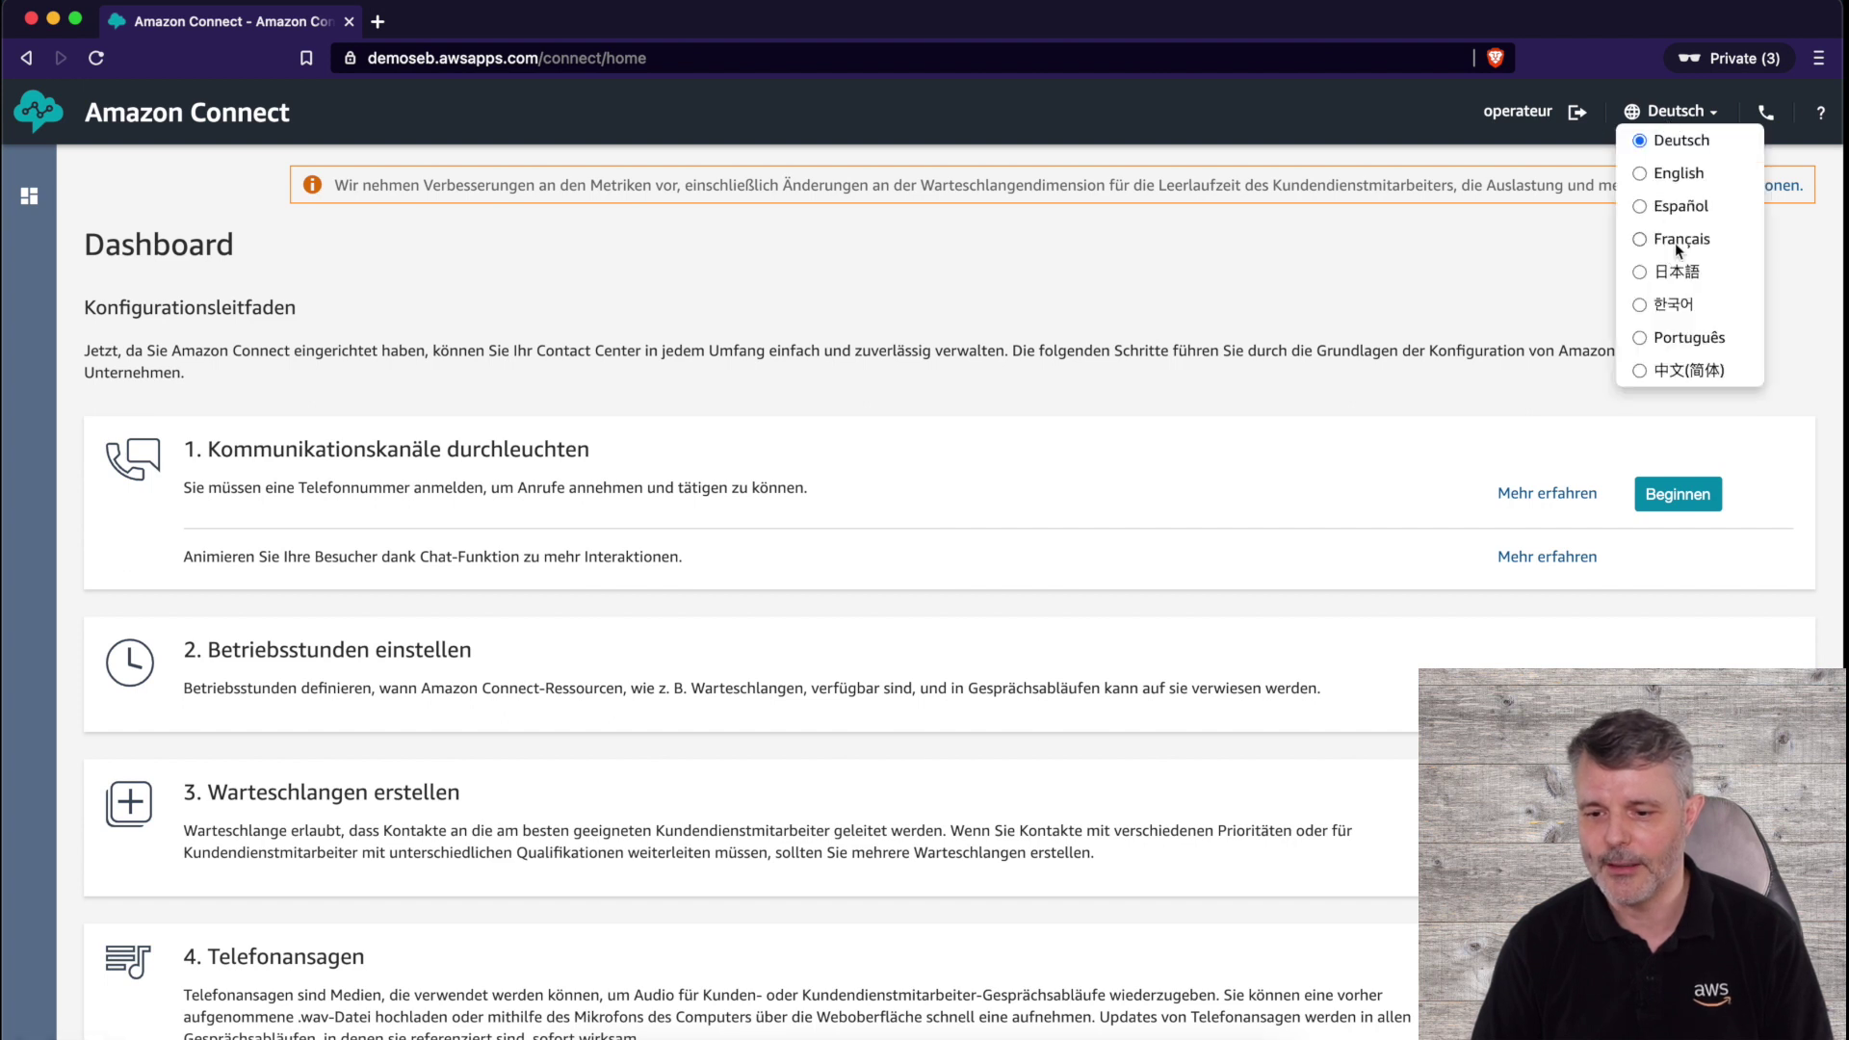
pyautogui.click(1680, 241)
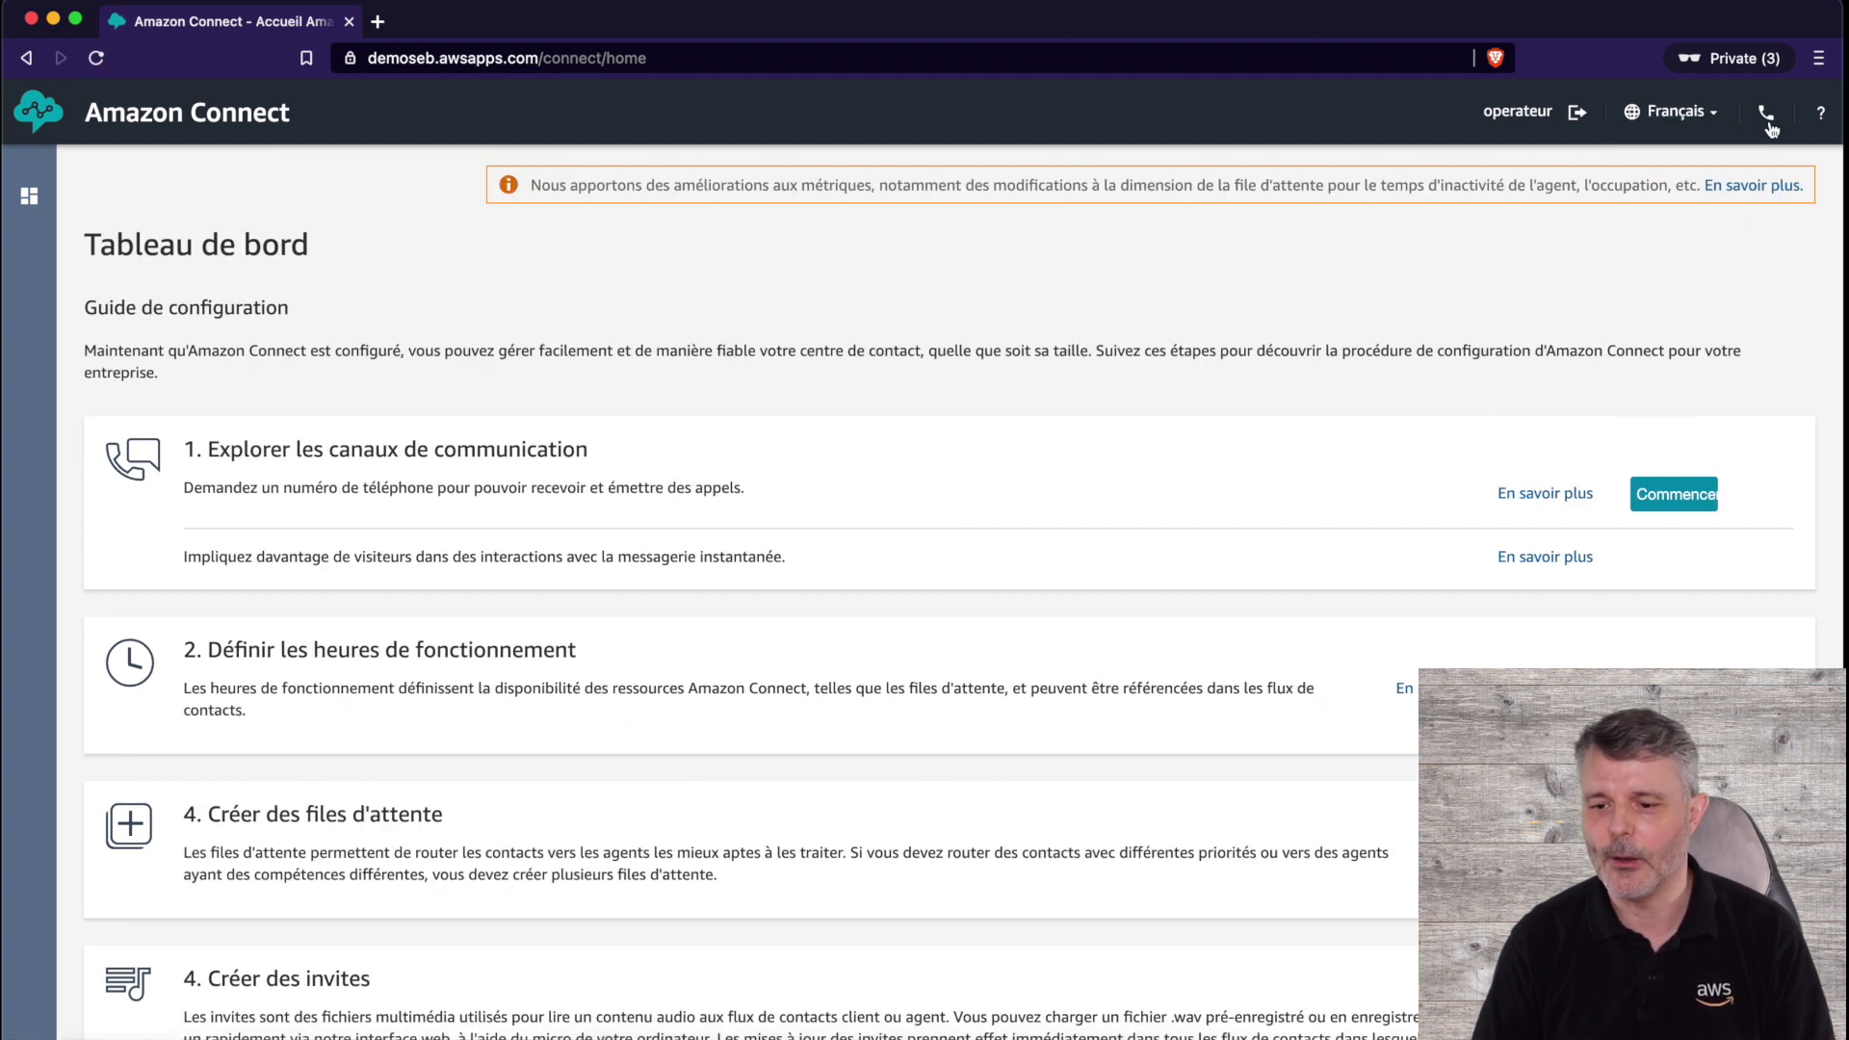
pyautogui.click(1768, 115)
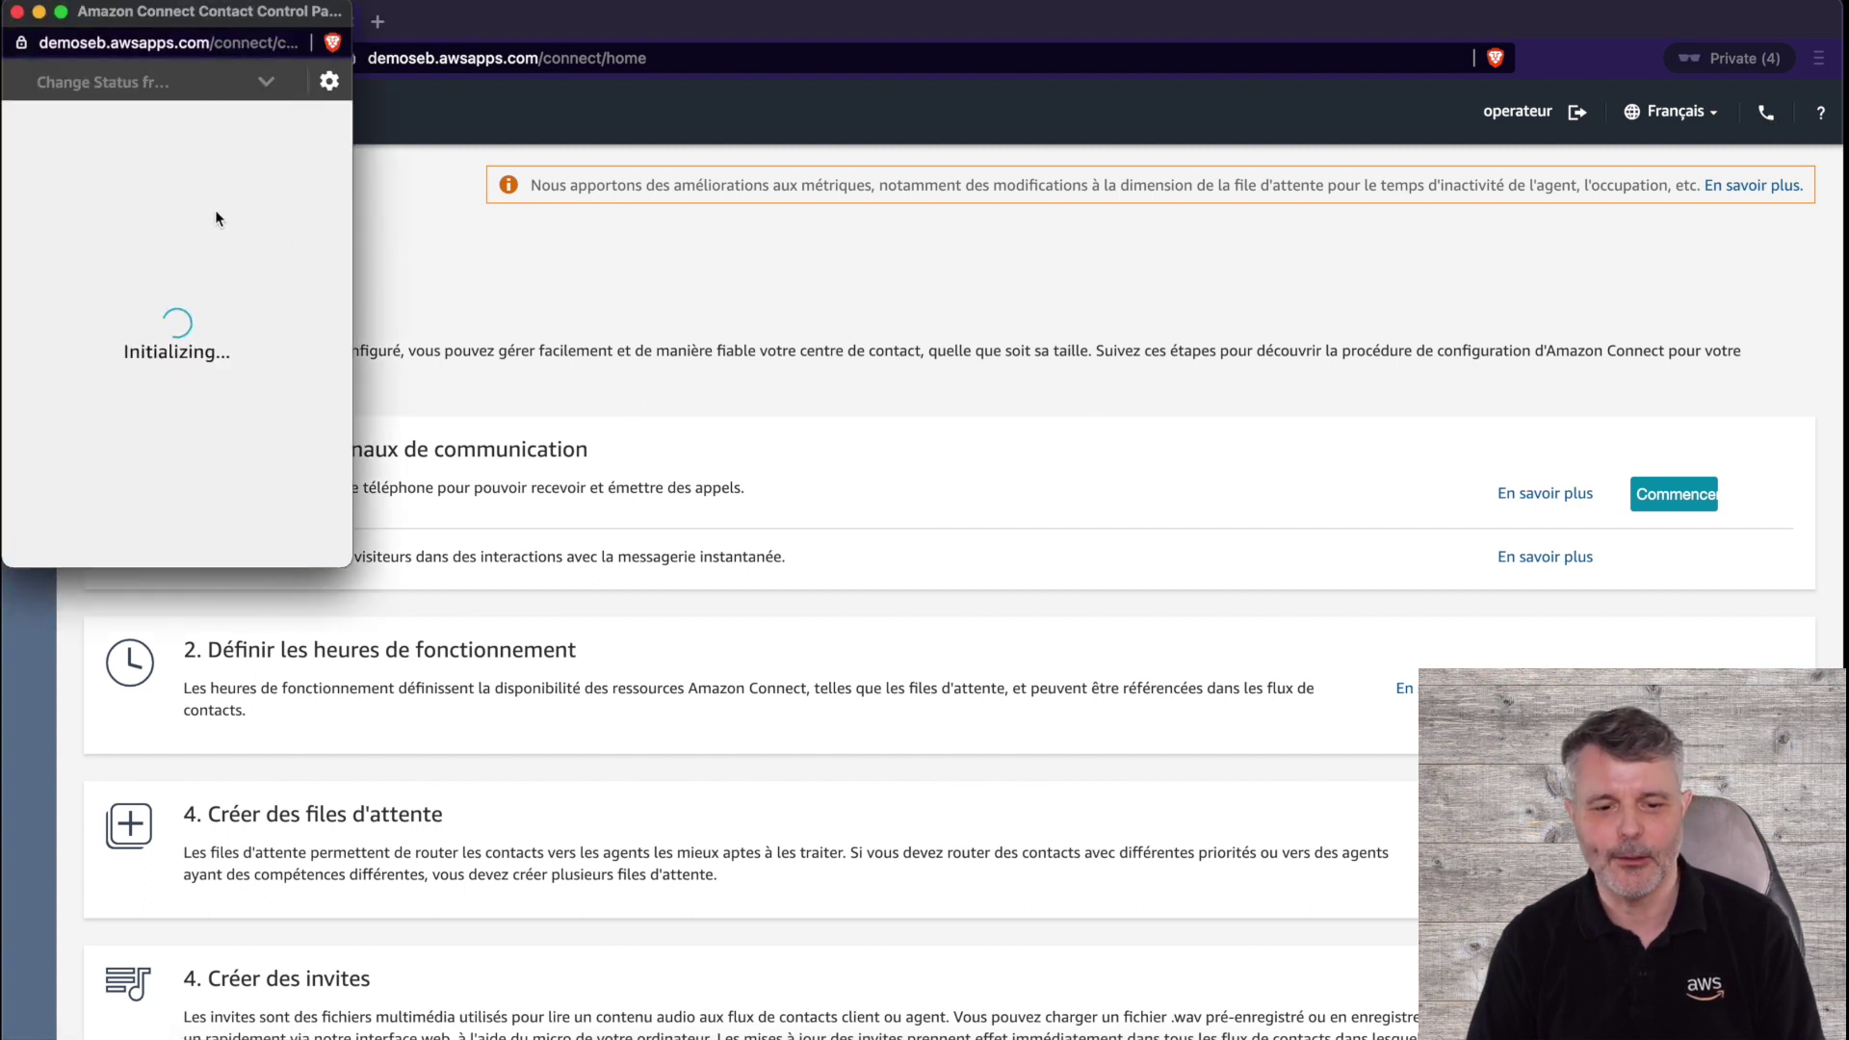
pyautogui.click(297, 165)
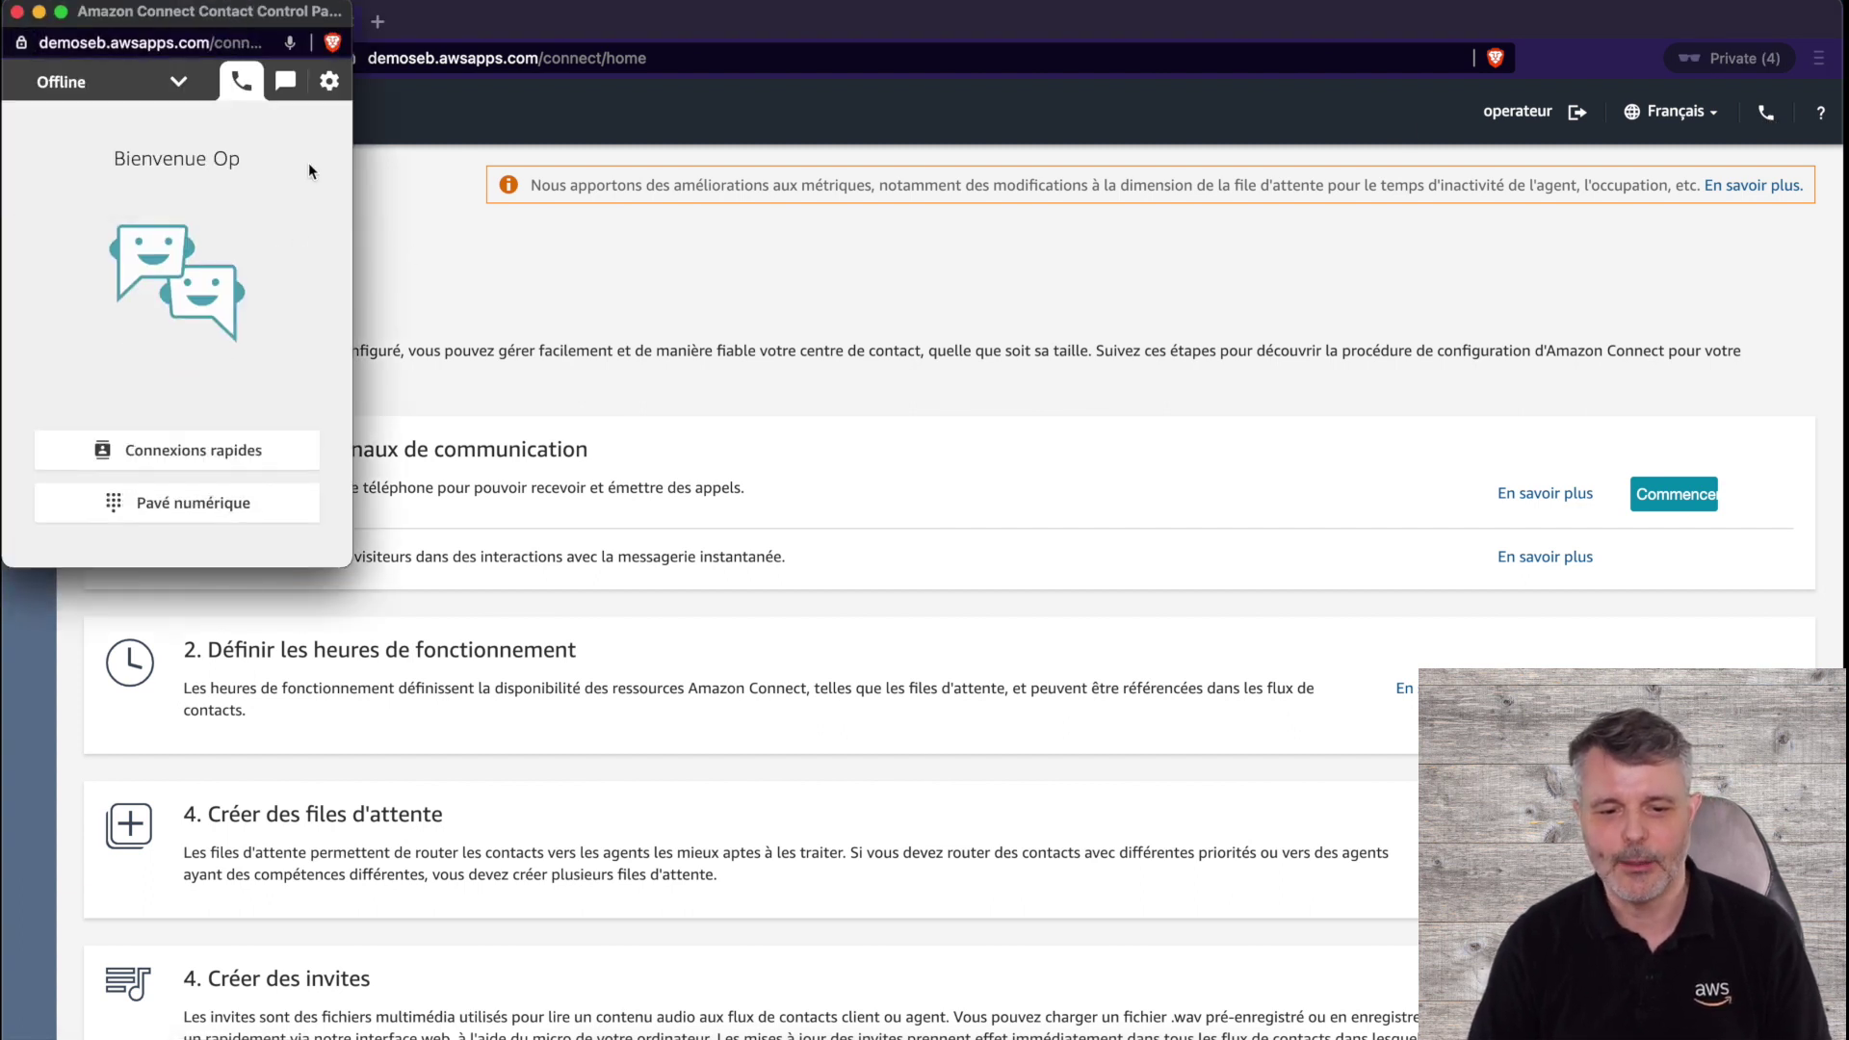
# - Set the agent status to Available and move the control panel to screen centre
pyautogui.click(75, 84)
pyautogui.click(81, 132)
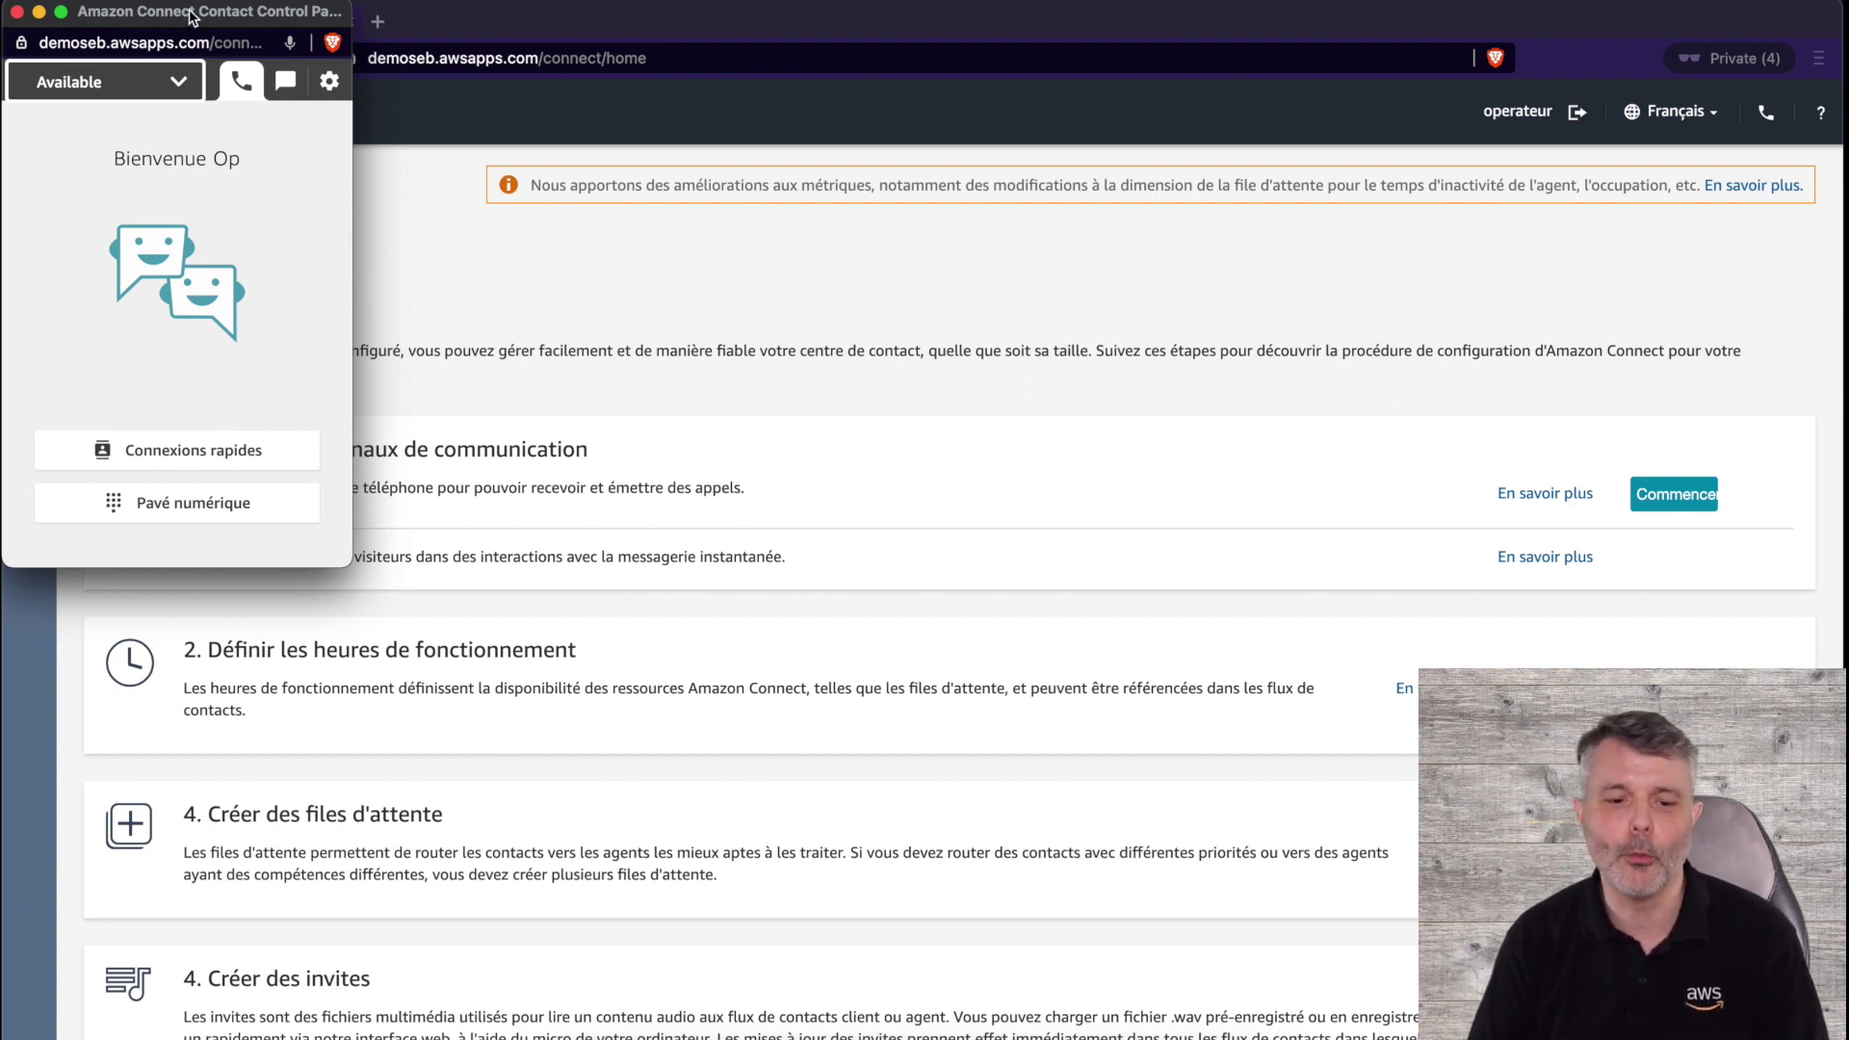
pyautogui.moveTo(187, 12); pyautogui.dragTo(942, 301)
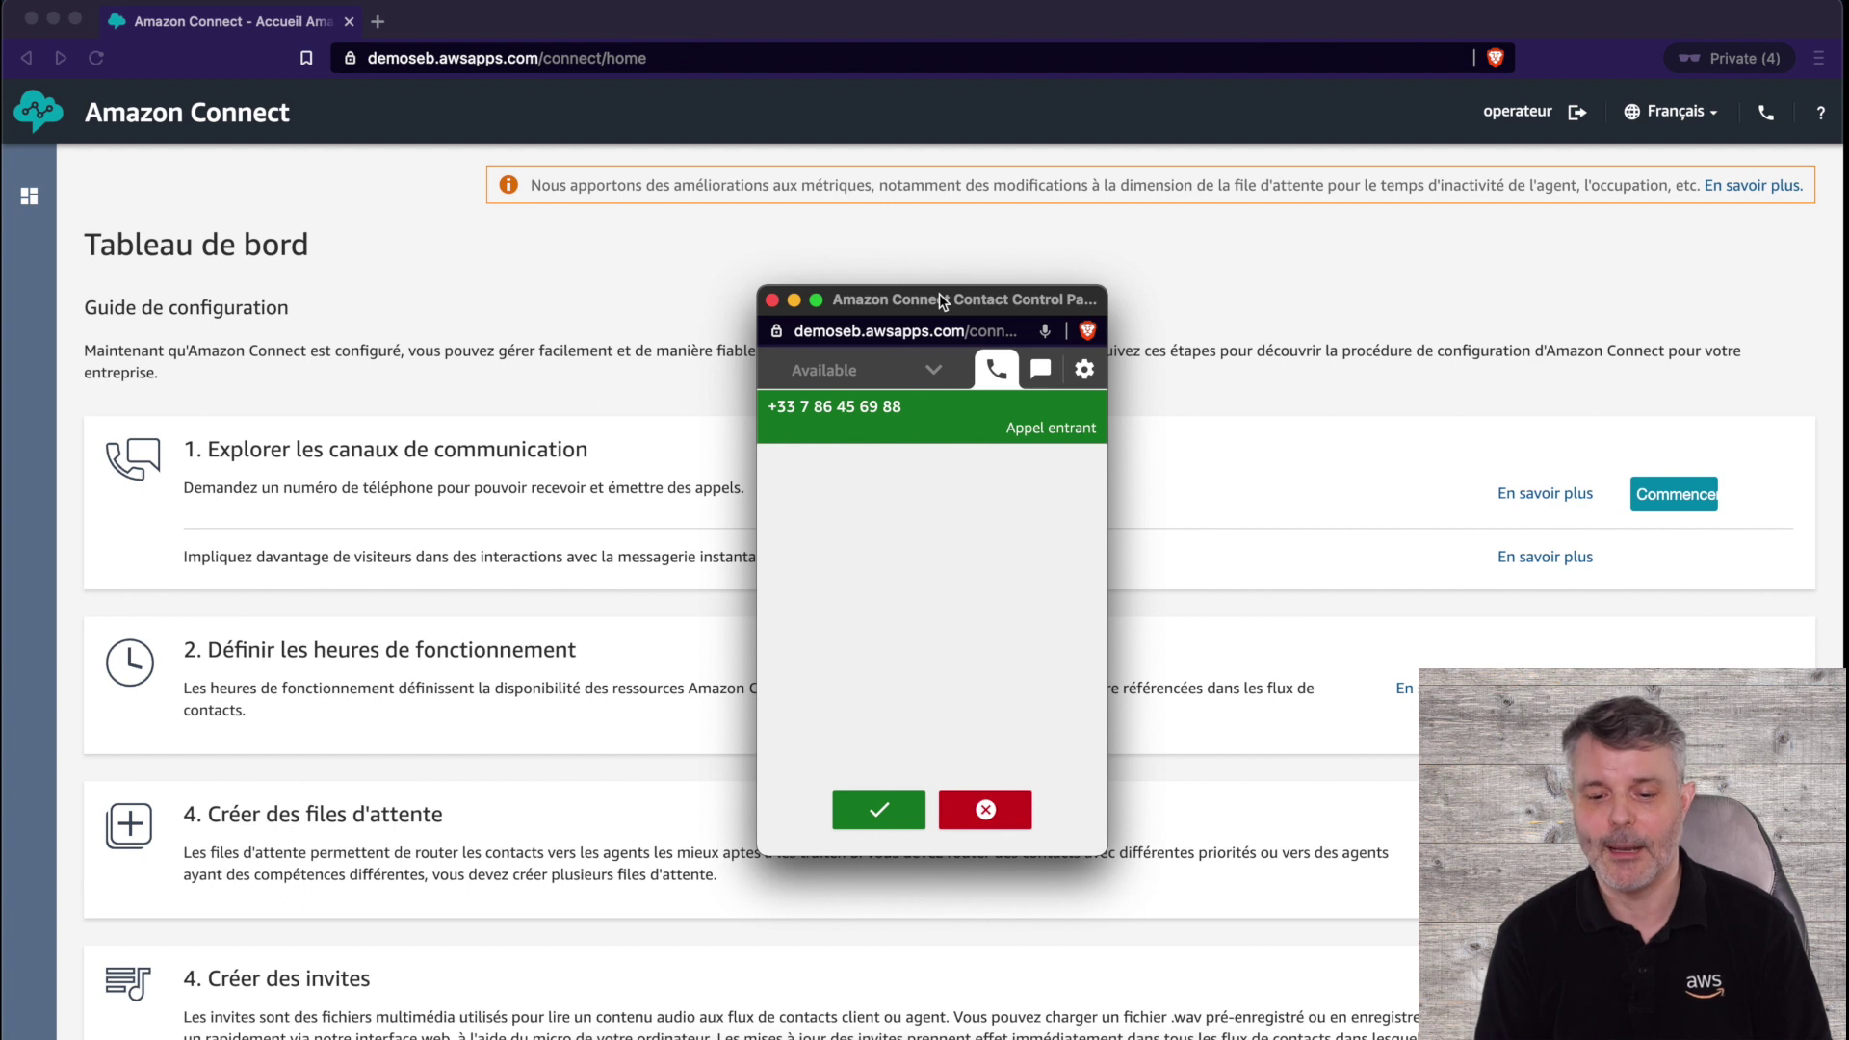
# - Accept the incoming call in the CCP, then end it with Terminer l'appel
pyautogui.click(878, 809)
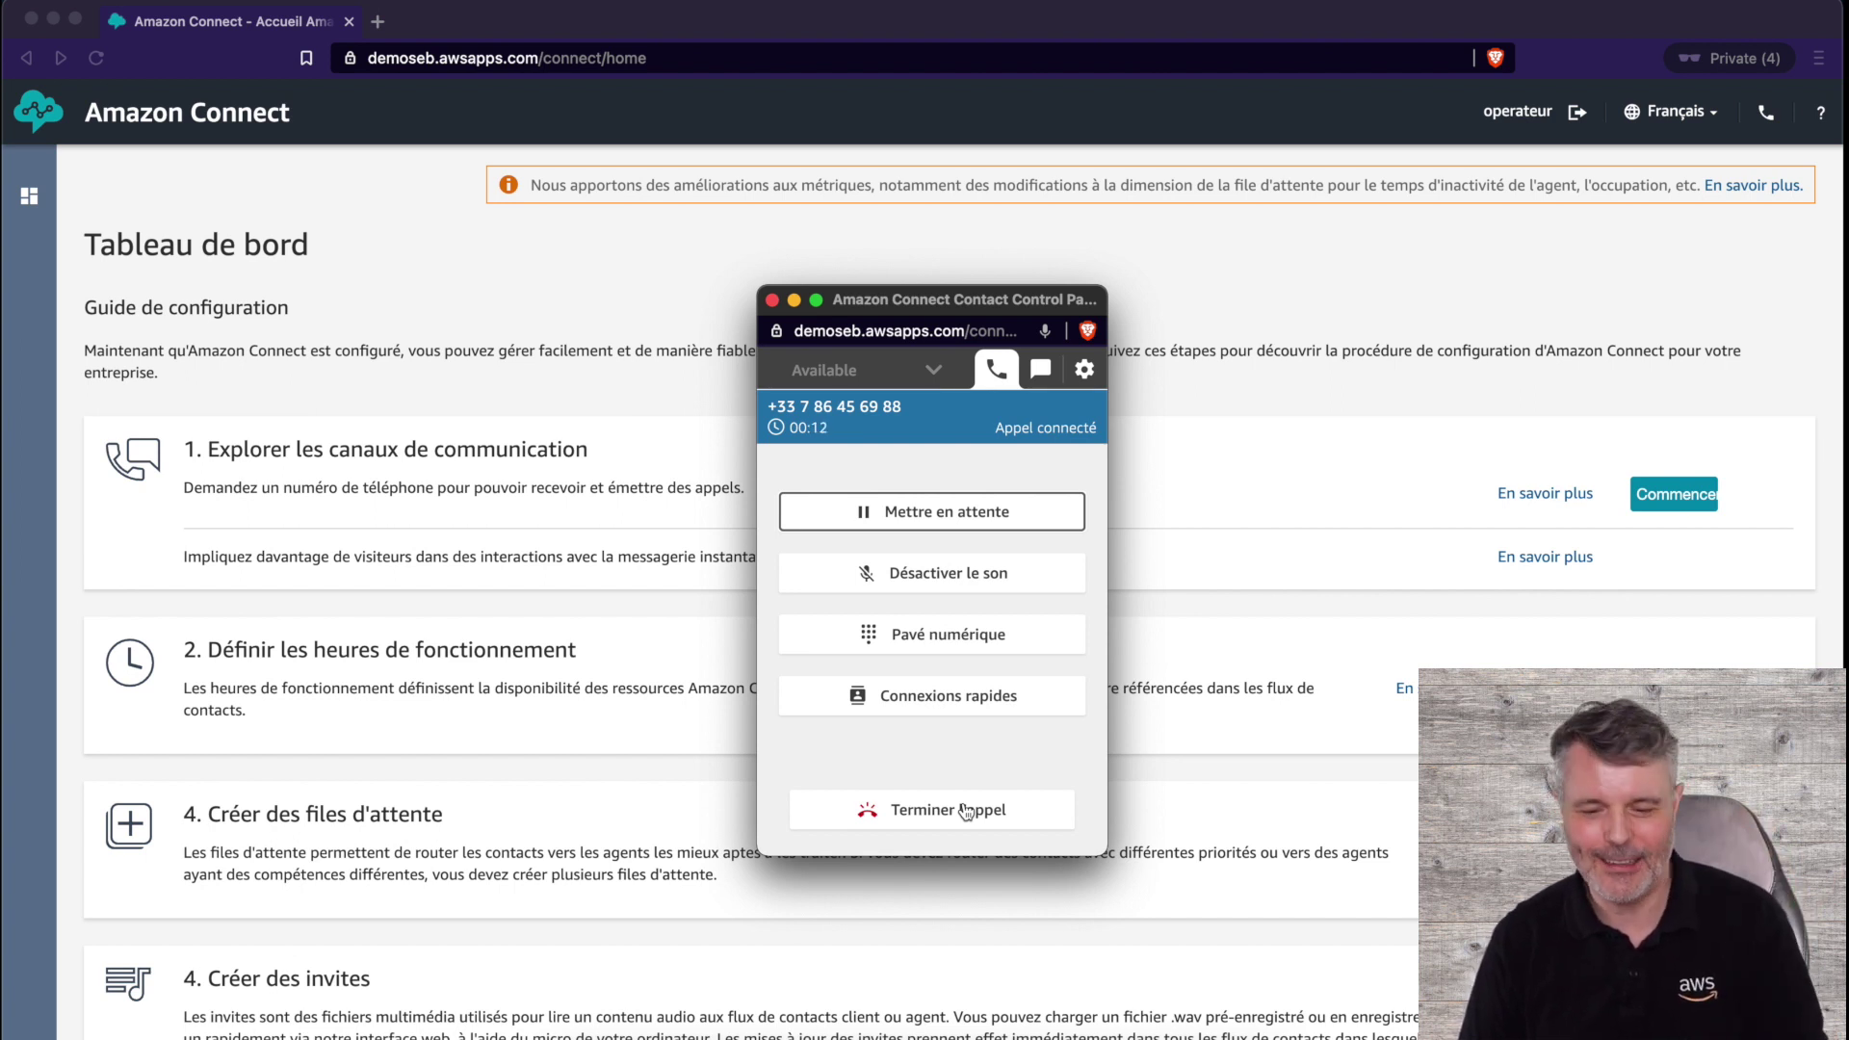
pyautogui.click(966, 811)
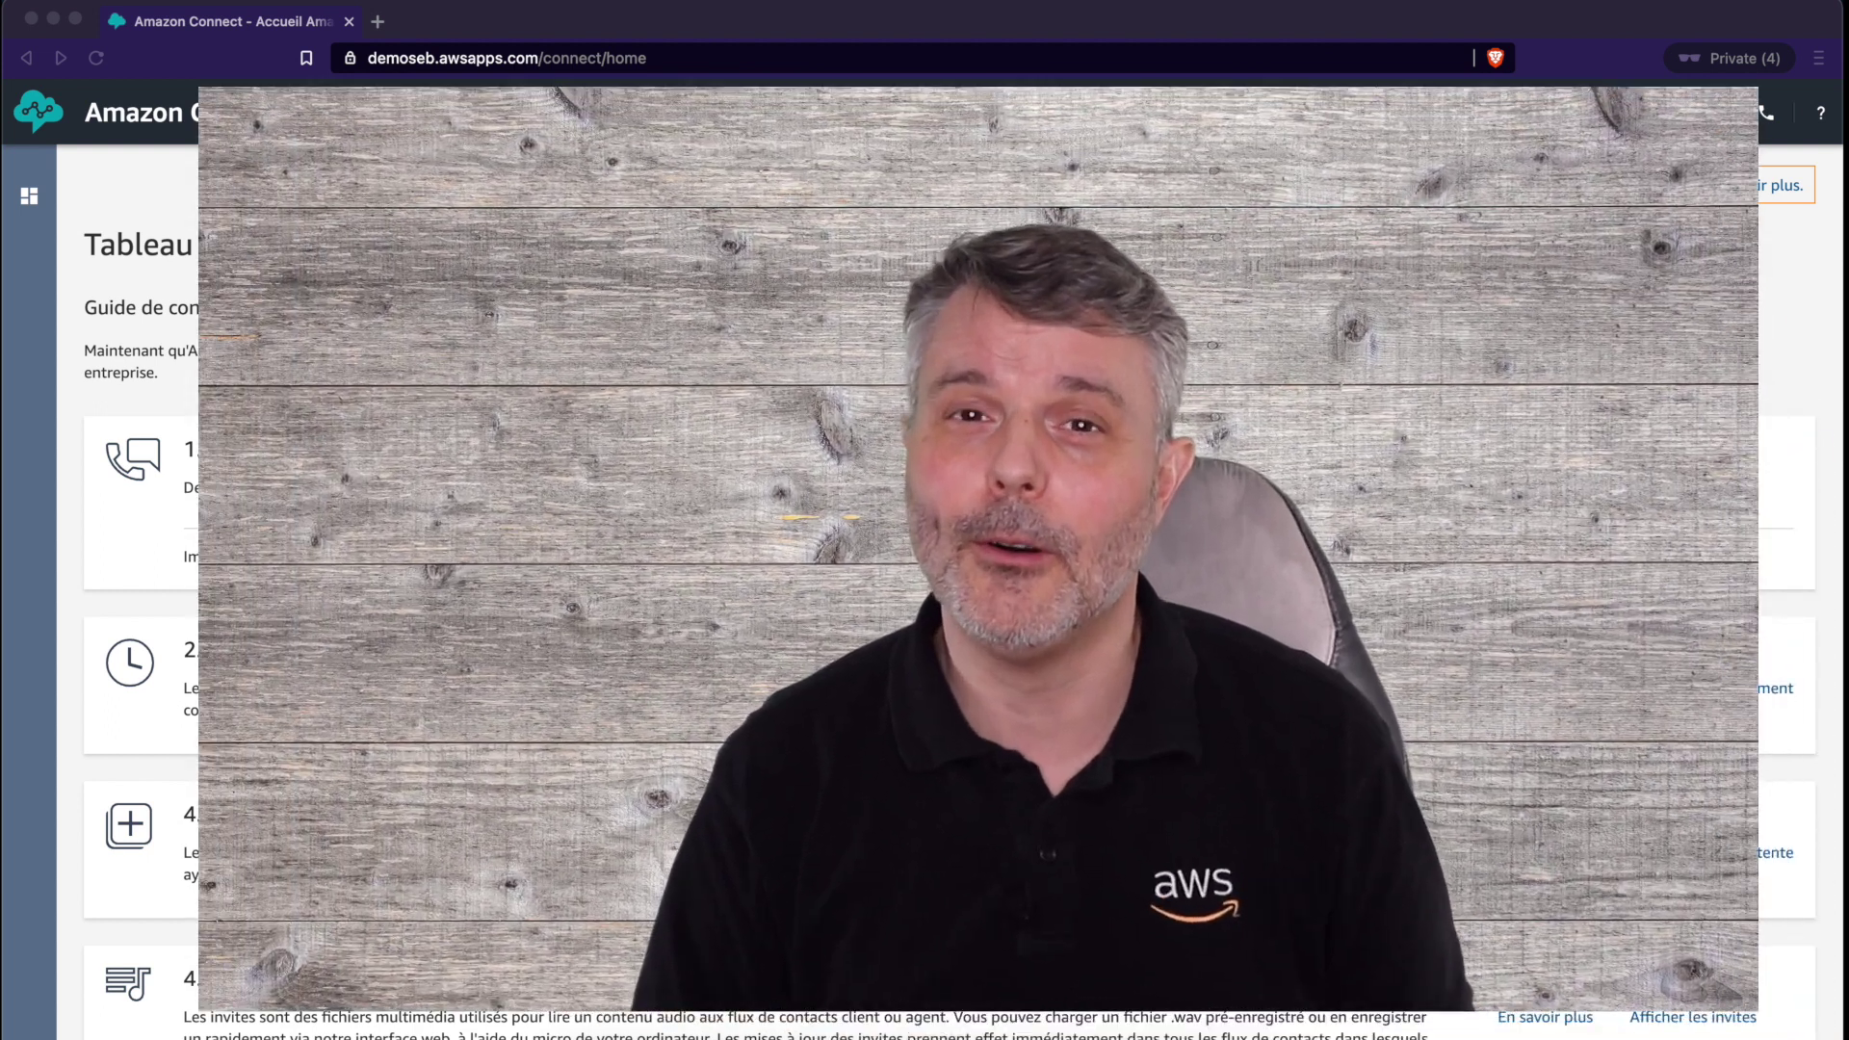